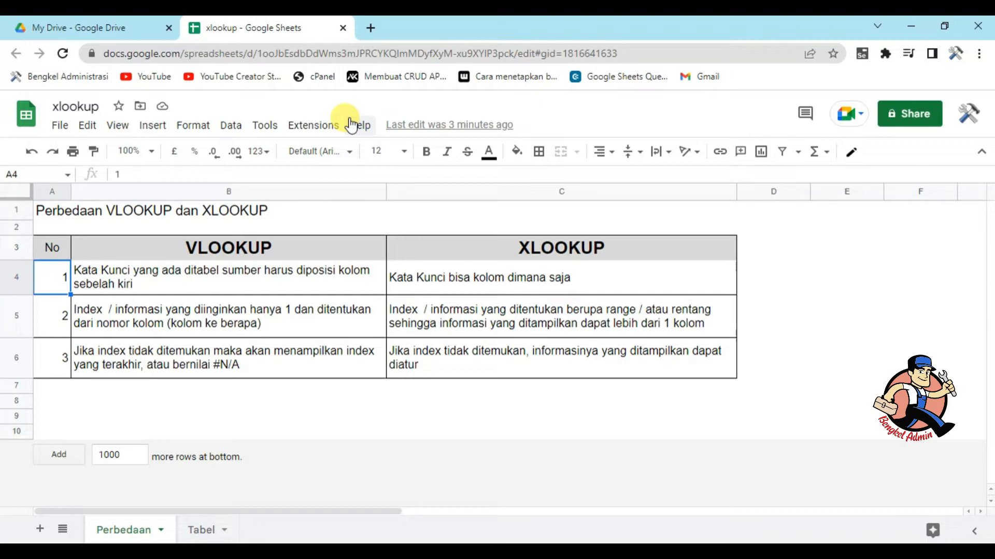
pyautogui.press('Down')
pyautogui.press('Down')
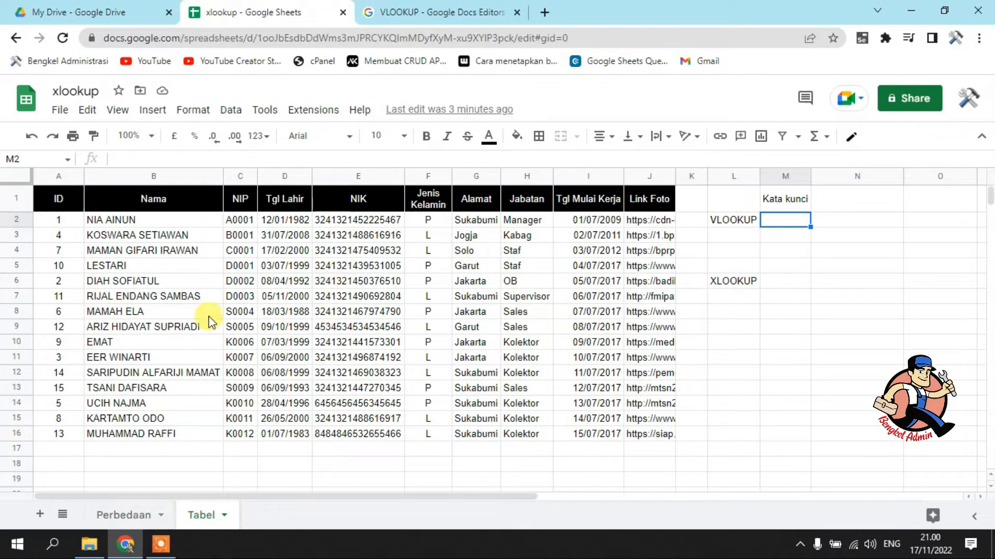
# Enter 7, one of the IDs in column A, as the VLOOKUP keyword in cell M2
pyautogui.moveTo(73, 411); pyautogui.dragTo(62, 432)
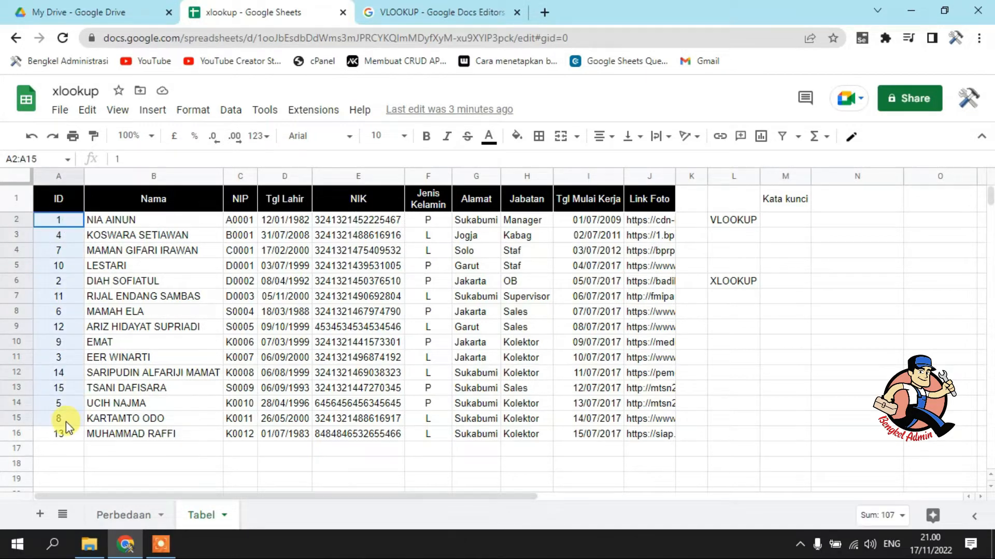
pyautogui.click(784, 222)
pyautogui.write('7')
pyautogui.click(829, 228)
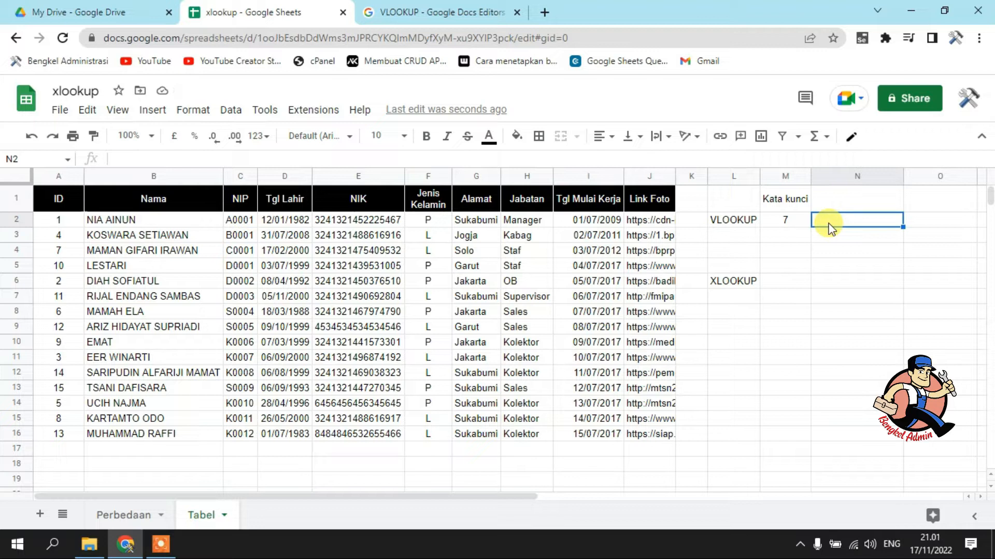
# Enter the formula =VLOOKUP(M2,A2:J16,2) in cell N2 and fit column N's width to its content
pyautogui.doubleClick(829, 228)
pyautogui.write('=V')
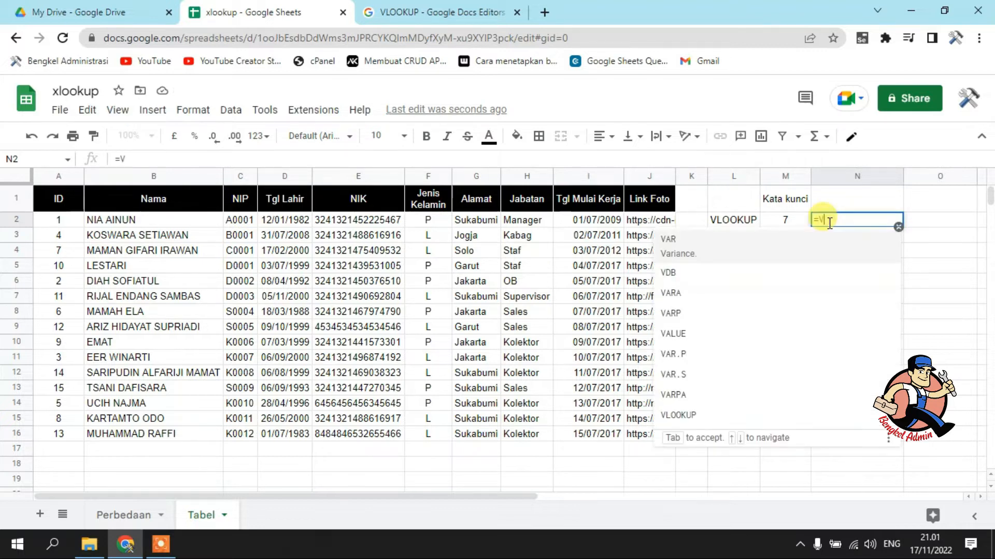
pyautogui.write('LOOK')
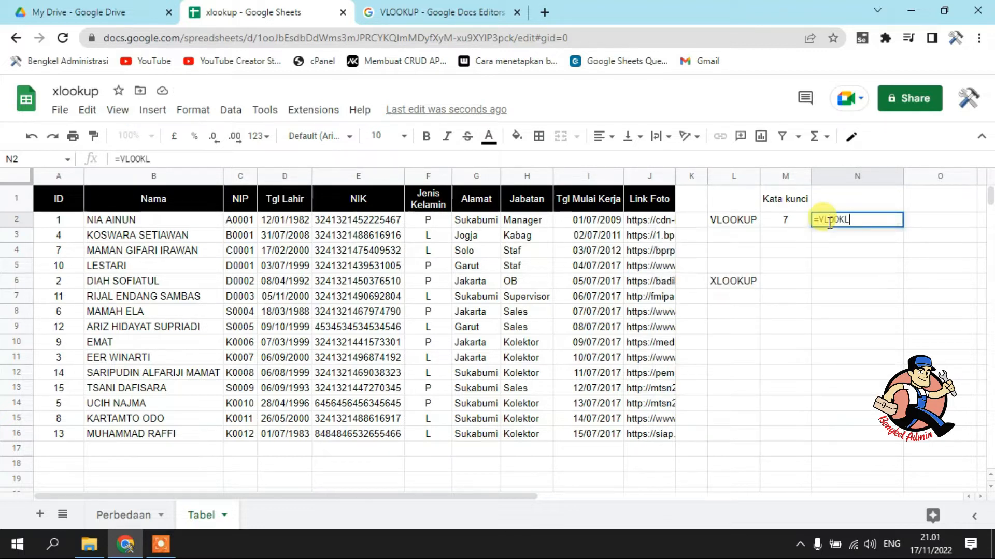
pyautogui.write('UP')
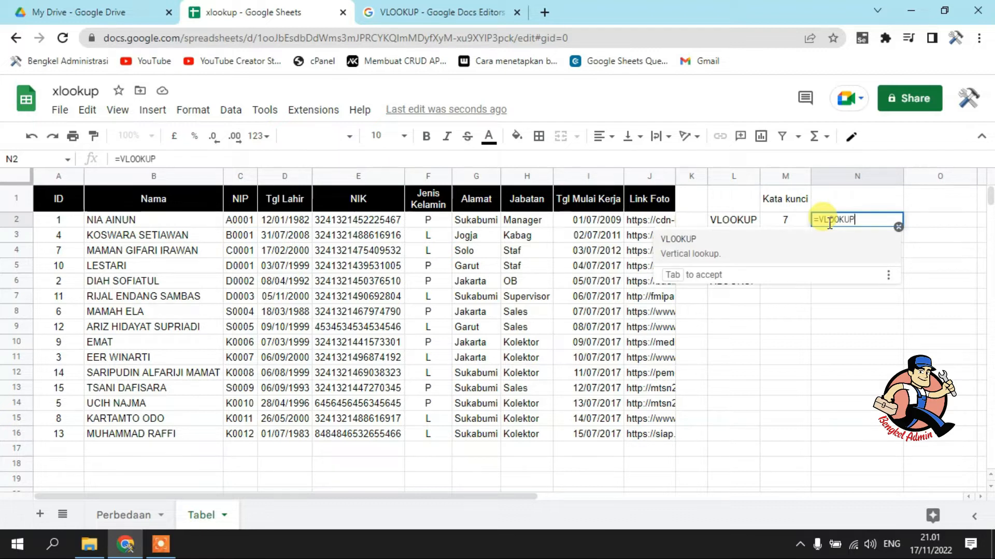
pyautogui.write('(')
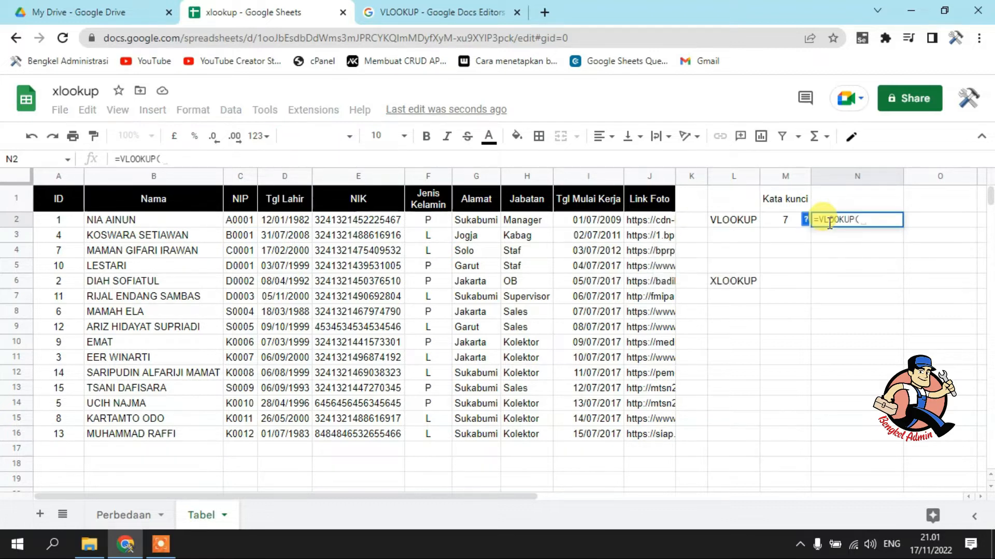
pyautogui.click(778, 222)
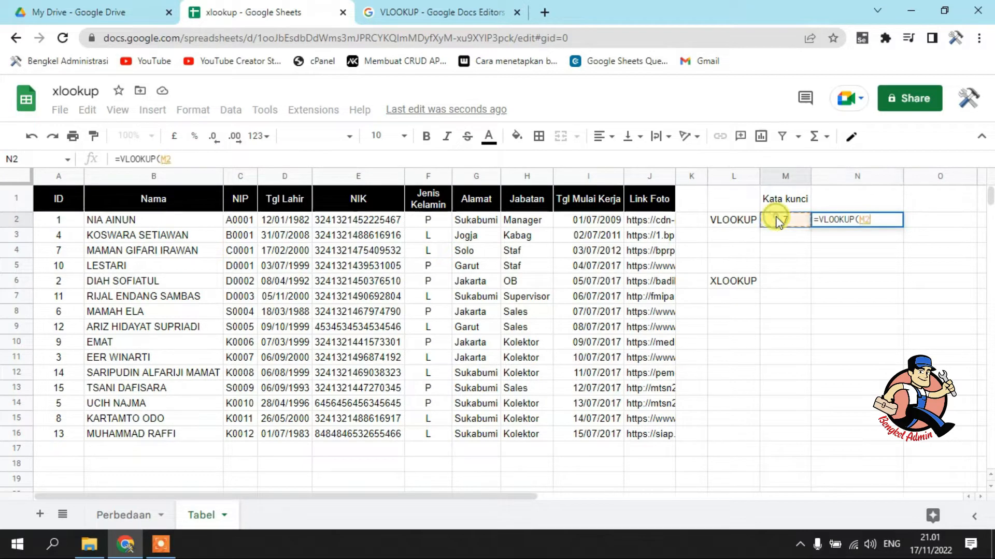
pyautogui.write(',')
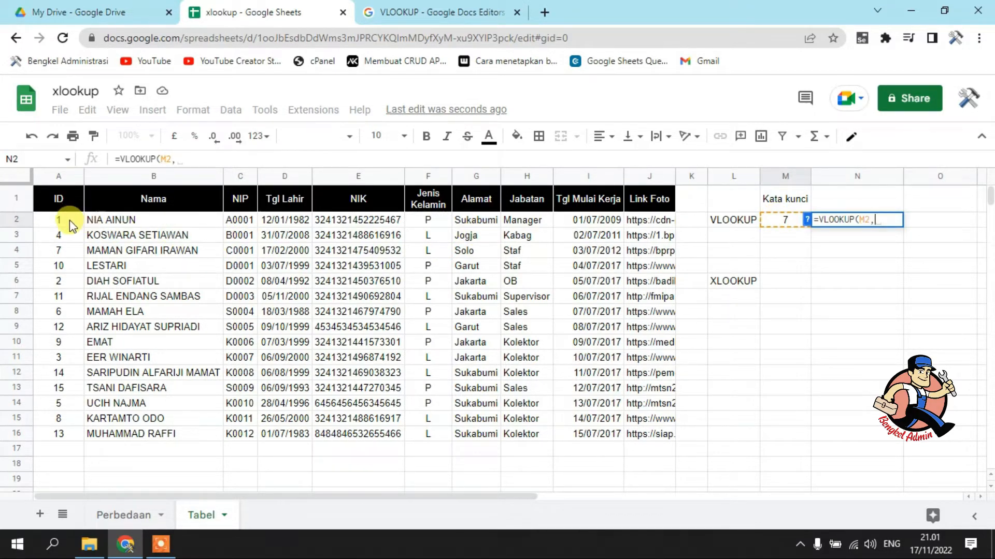
pyautogui.moveTo(70, 223); pyautogui.dragTo(665, 438)
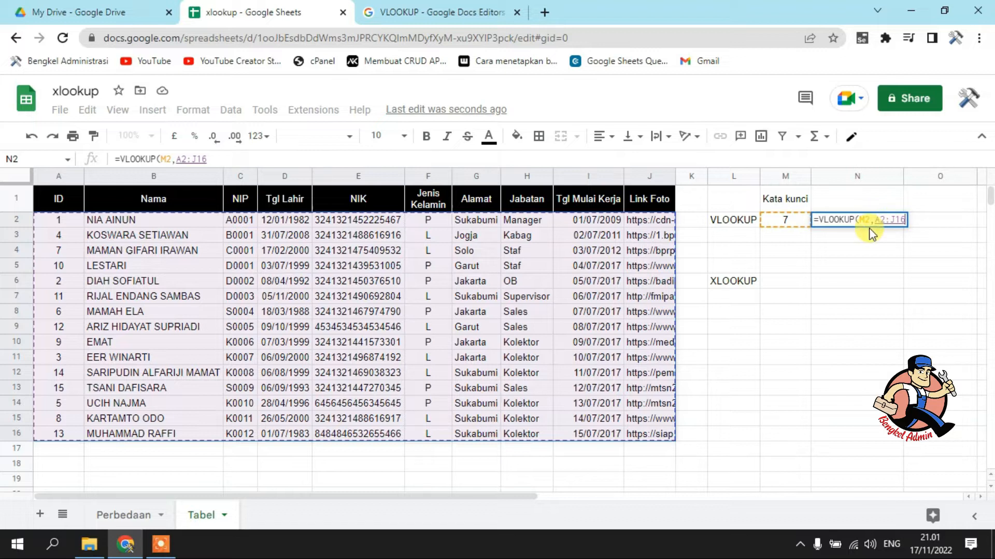
pyautogui.write(',')
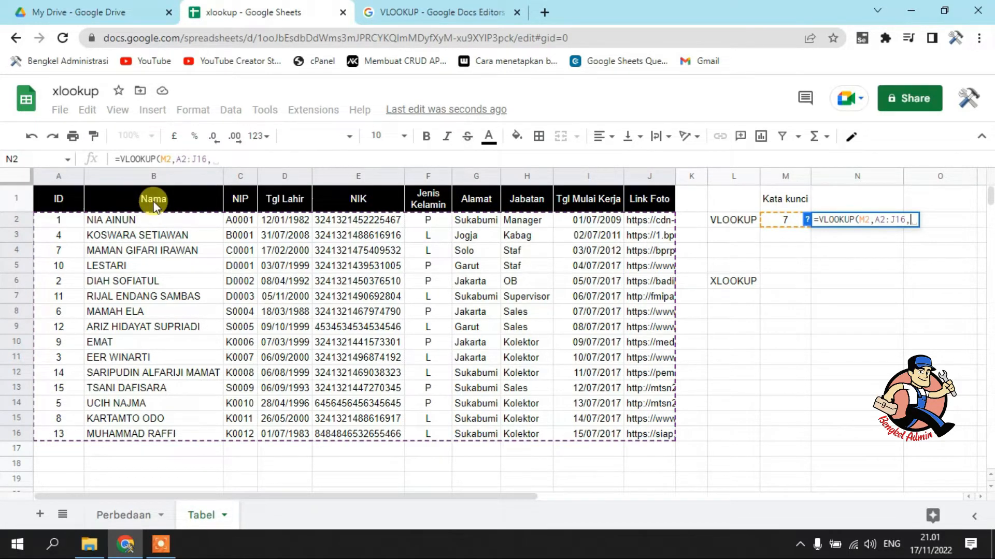
pyautogui.write('2')
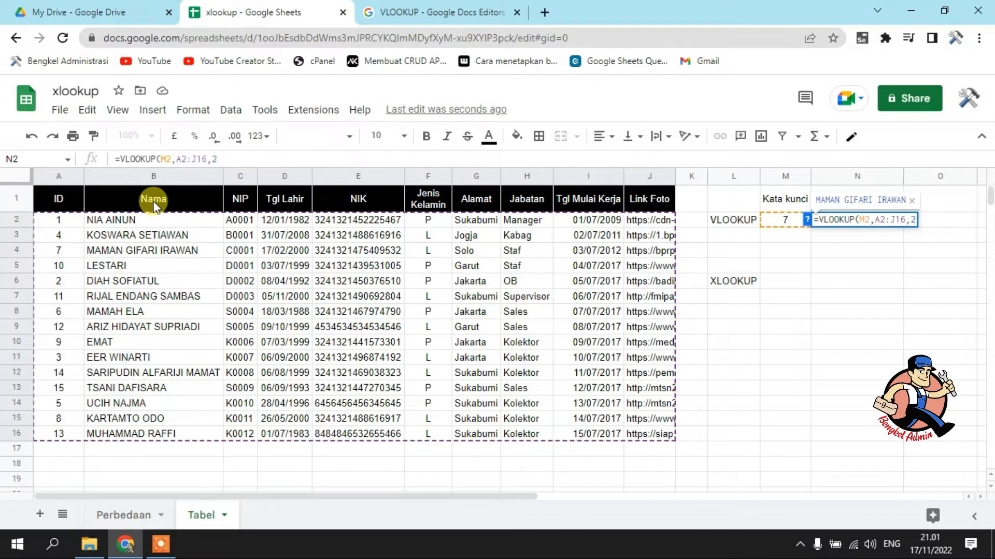
pyautogui.press('Return')
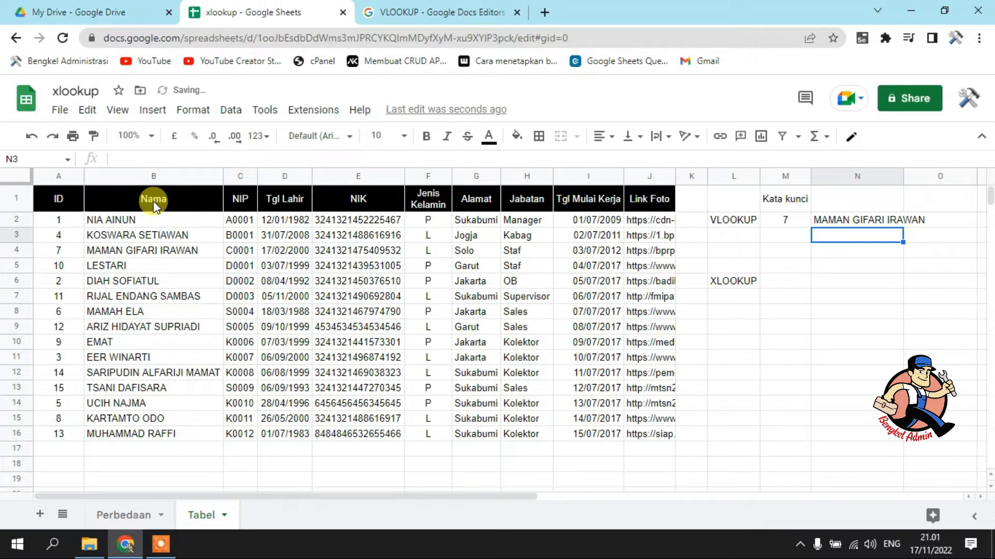
pyautogui.doubleClick(903, 179)
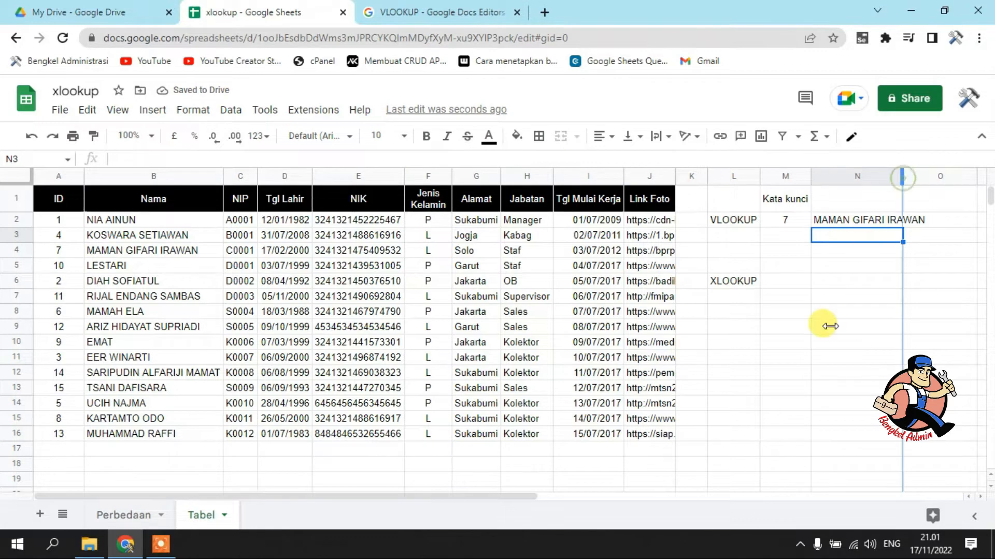
# Test the VLOOKUP by setting the keyword in M2 to 12 and compare the result with the ID column
pyautogui.click(785, 222)
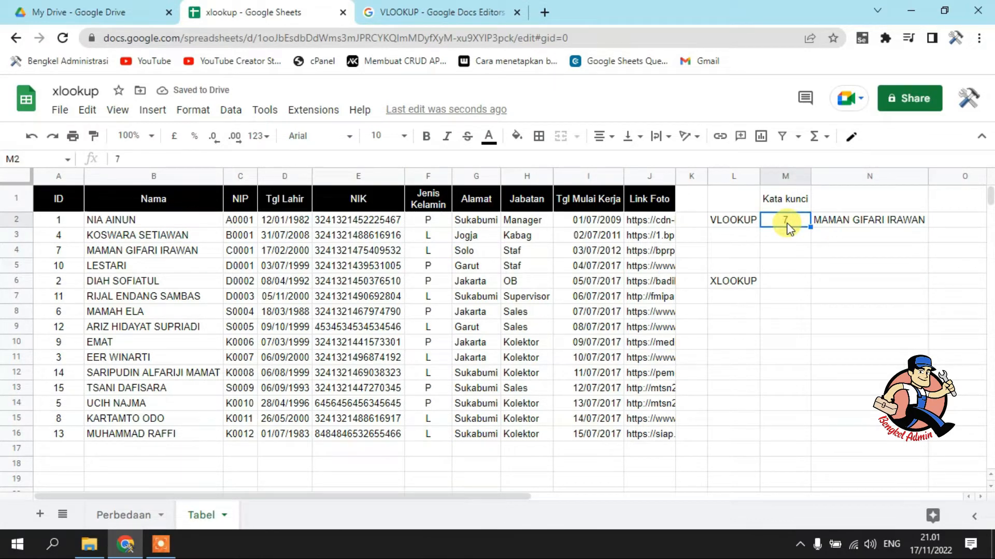
pyautogui.write('12')
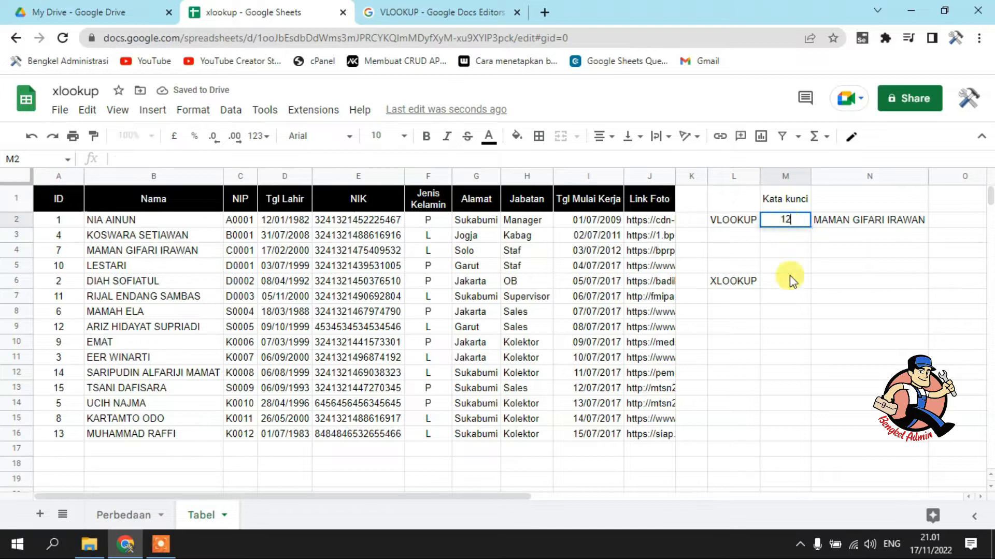
pyautogui.click(885, 346)
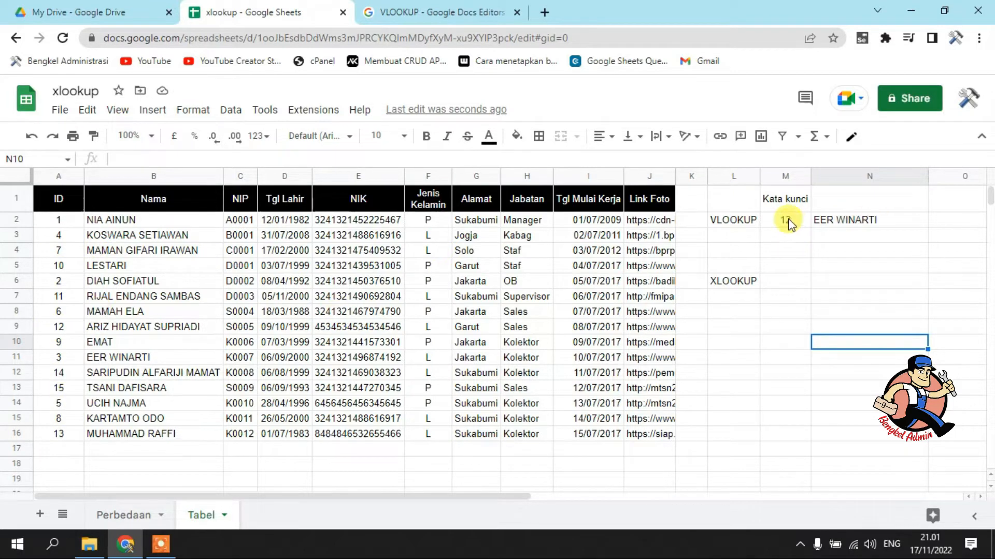
pyautogui.click(774, 223)
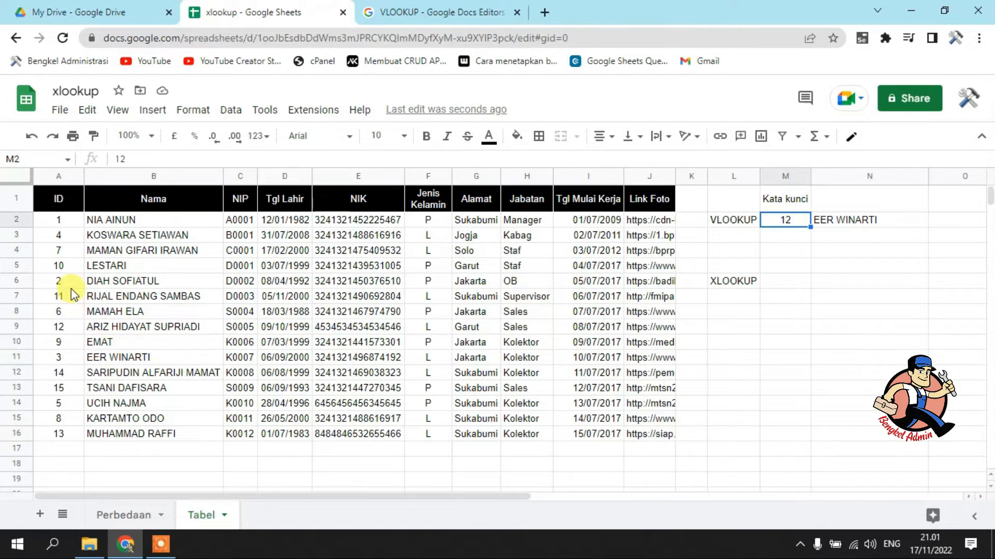
pyautogui.click(59, 387)
# Set the VLOOKUP keyword in M2 to 16 and check the returned name against the table's last row
pyautogui.click(786, 224)
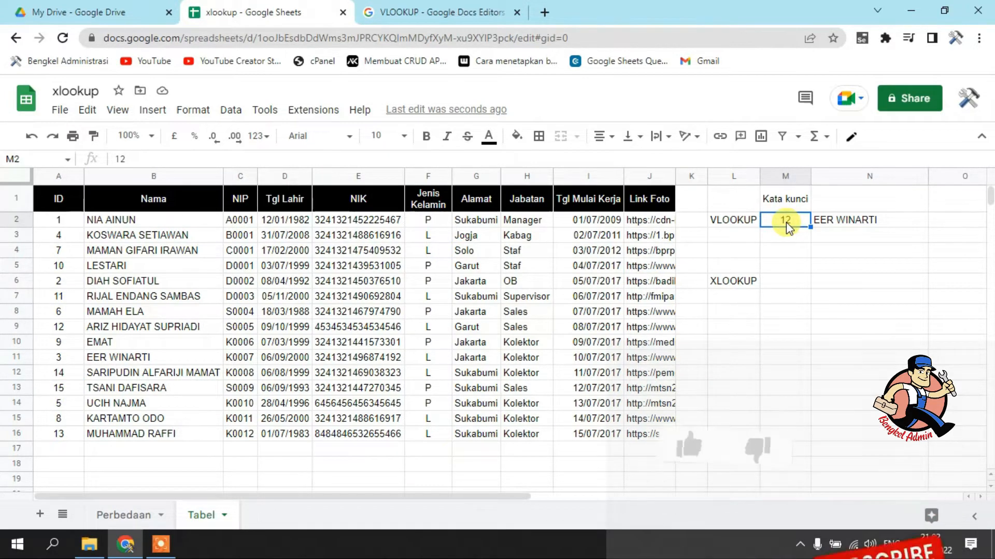
pyautogui.write('16')
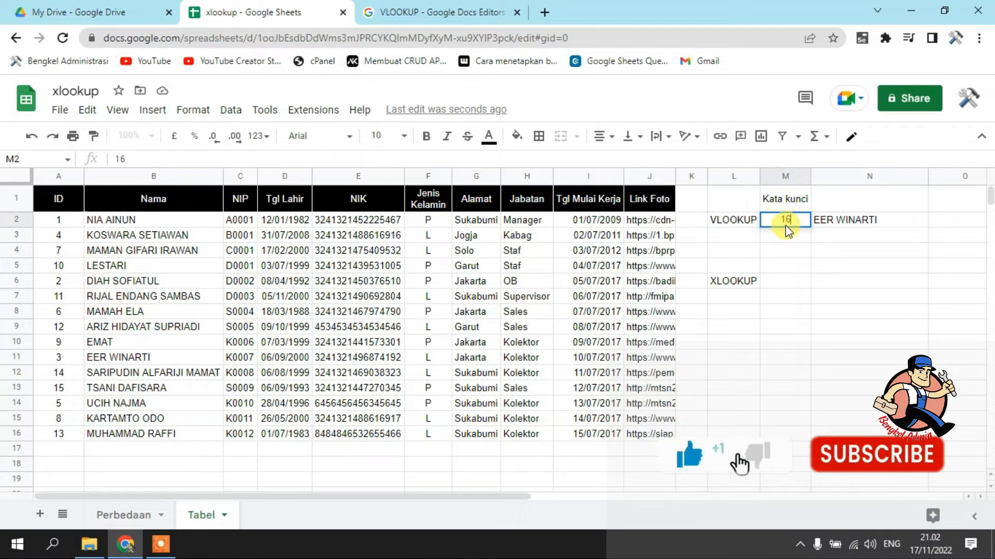
pyautogui.press('Return')
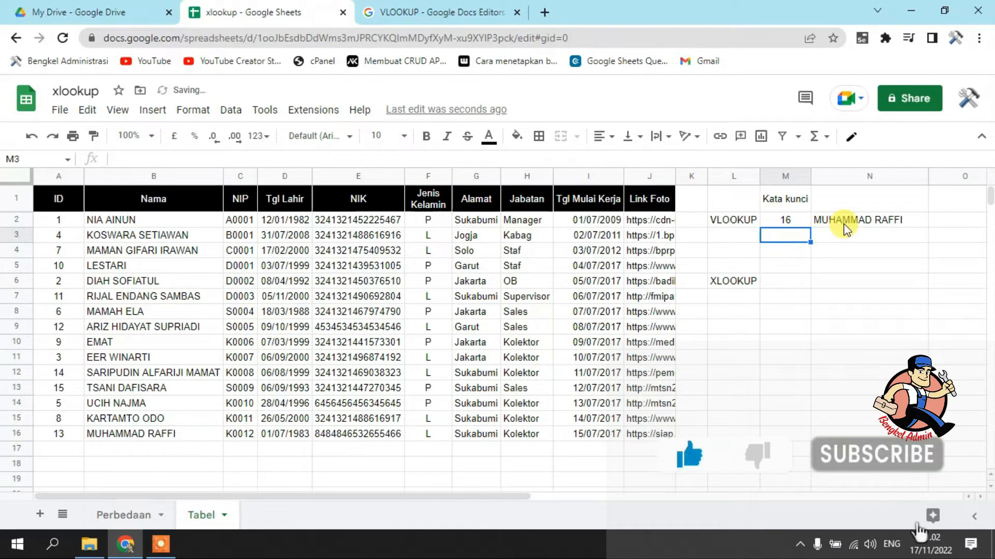
pyautogui.click(177, 435)
# Set the VLOOKUP keyword in M2 to 44 and inspect the formula in N2
pyautogui.click(785, 223)
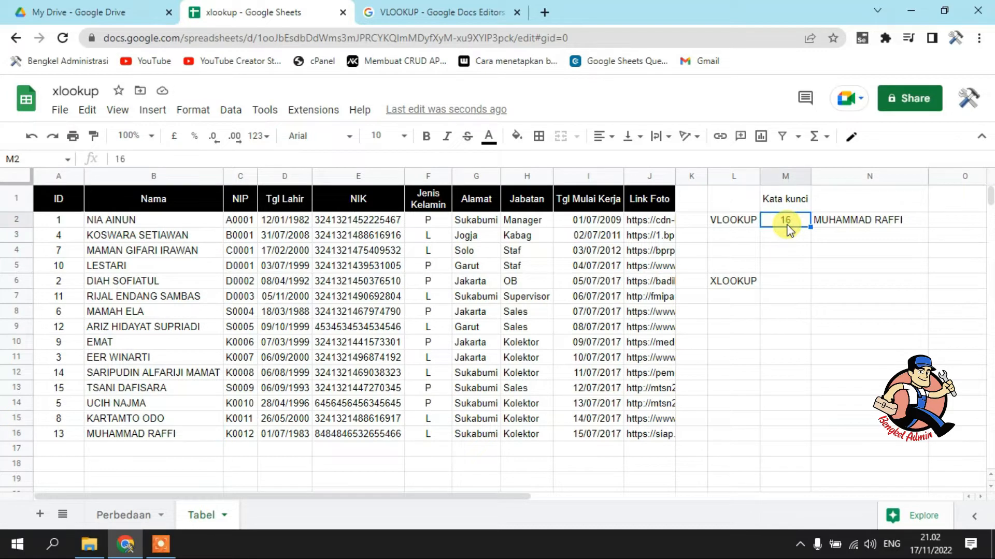
pyautogui.write('44')
pyautogui.click(807, 291)
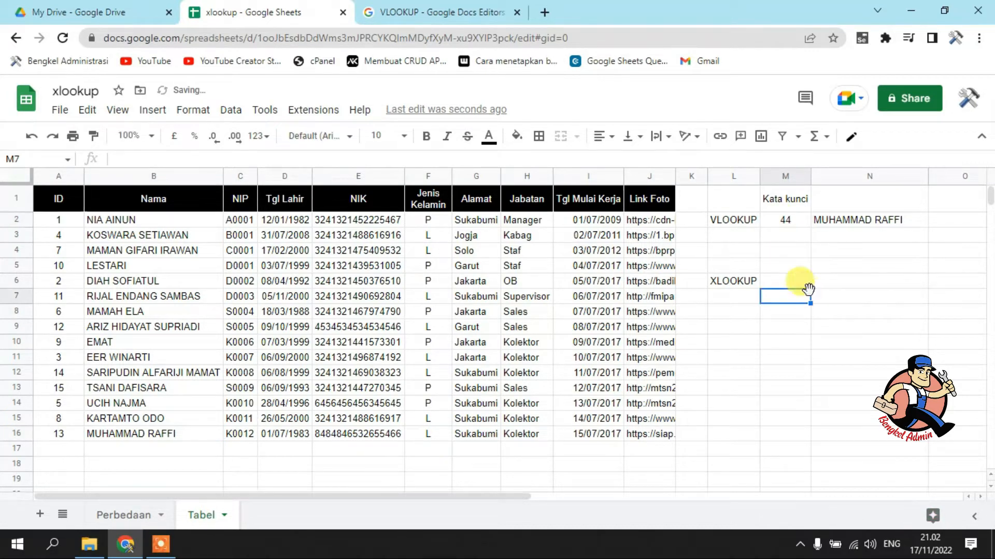
pyautogui.click(860, 221)
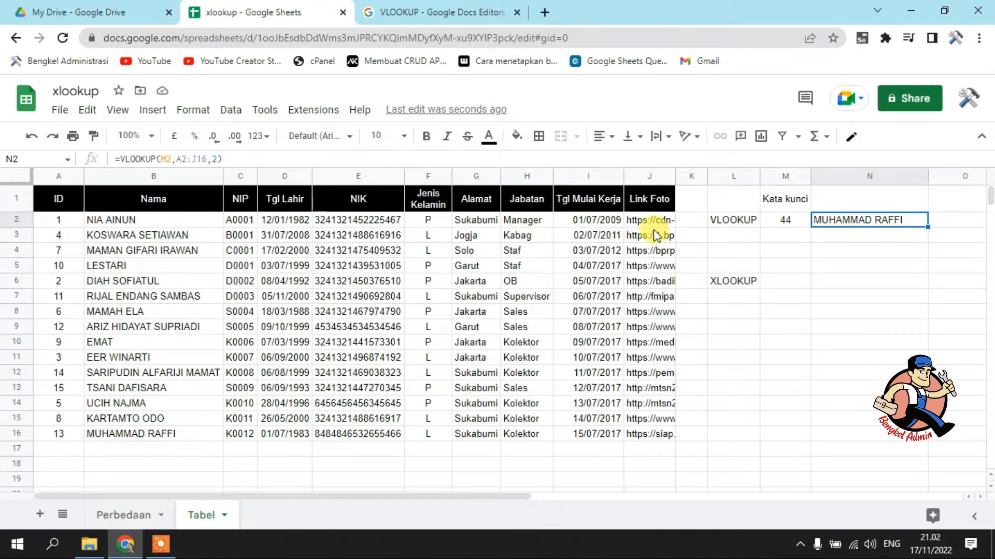
# Set the VLOOKUP keyword in M2 back to 7
pyautogui.click(787, 221)
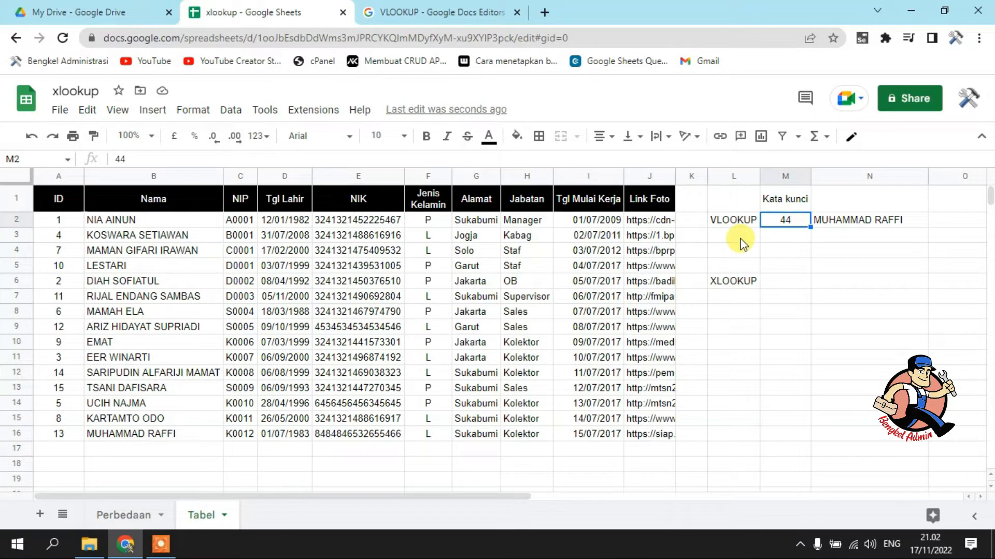
pyautogui.write('7')
pyautogui.click(792, 310)
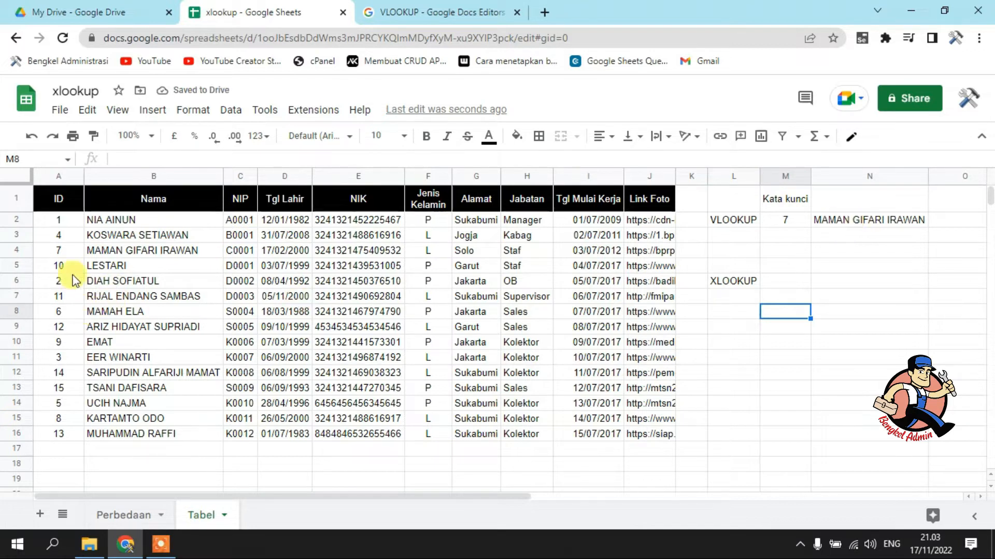
# Clear the ID in cell A4 and compare the VLOOKUP result with the name in B3
pyautogui.click(61, 252)
pyautogui.press('Delete')
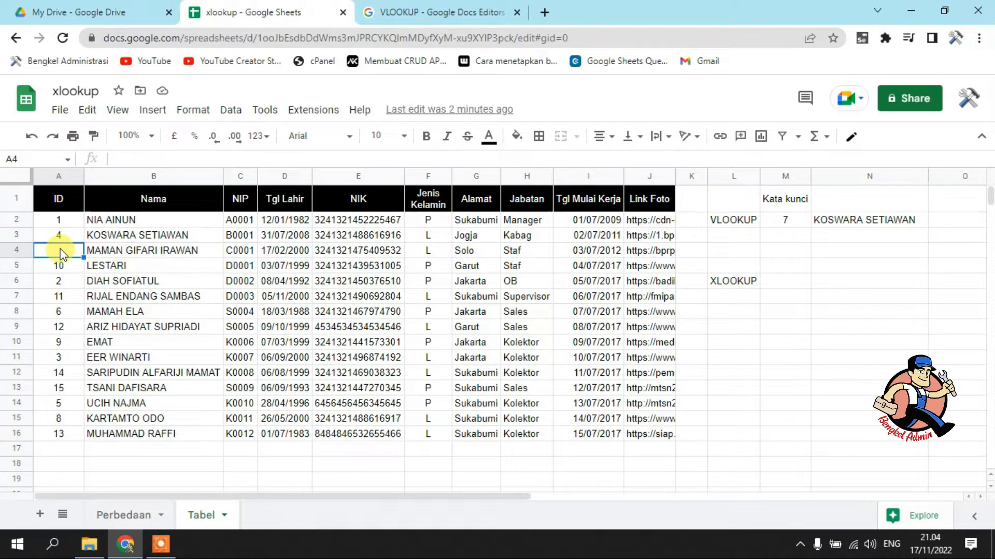
pyautogui.click(140, 237)
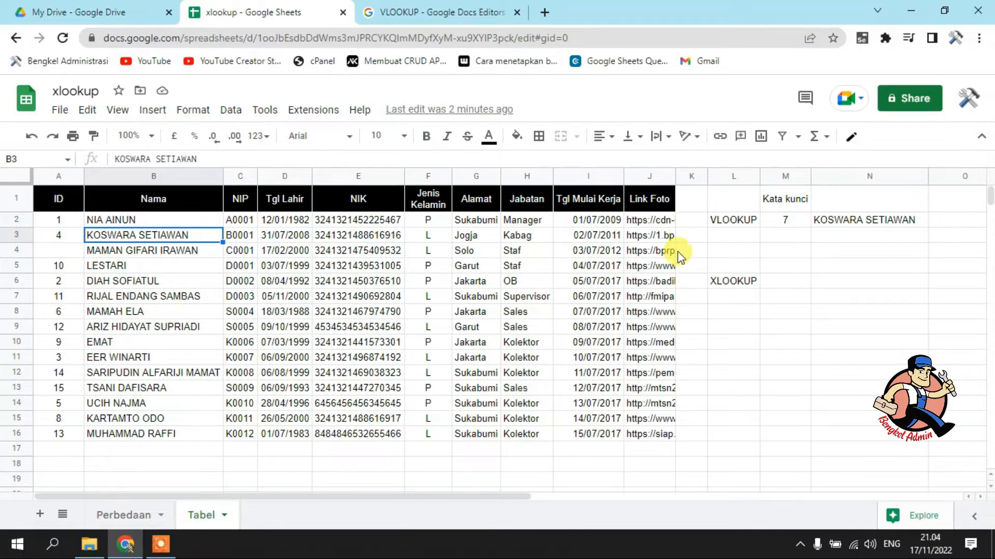
# Re-enter the ID 7 in cell A4
pyautogui.click(55, 251)
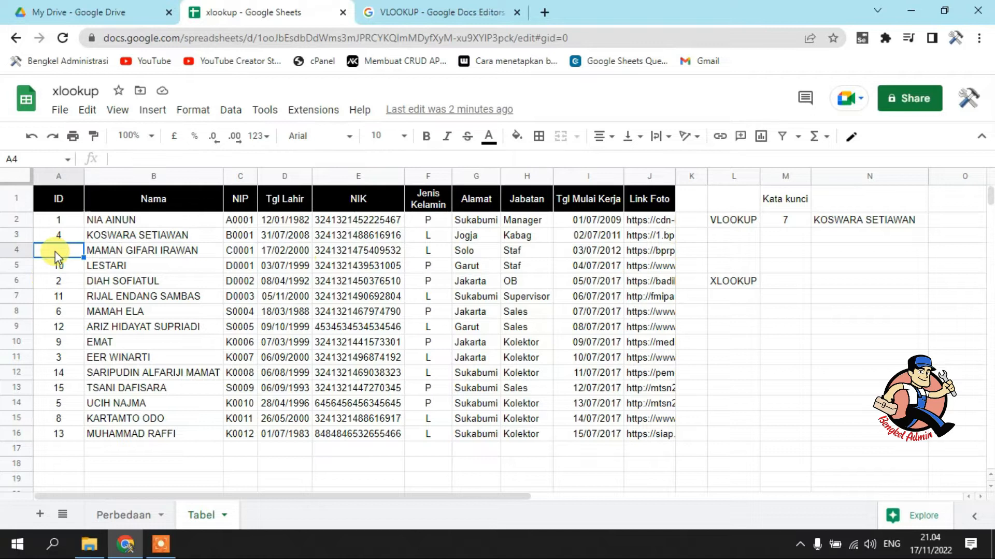
pyautogui.write('7')
pyautogui.click(505, 327)
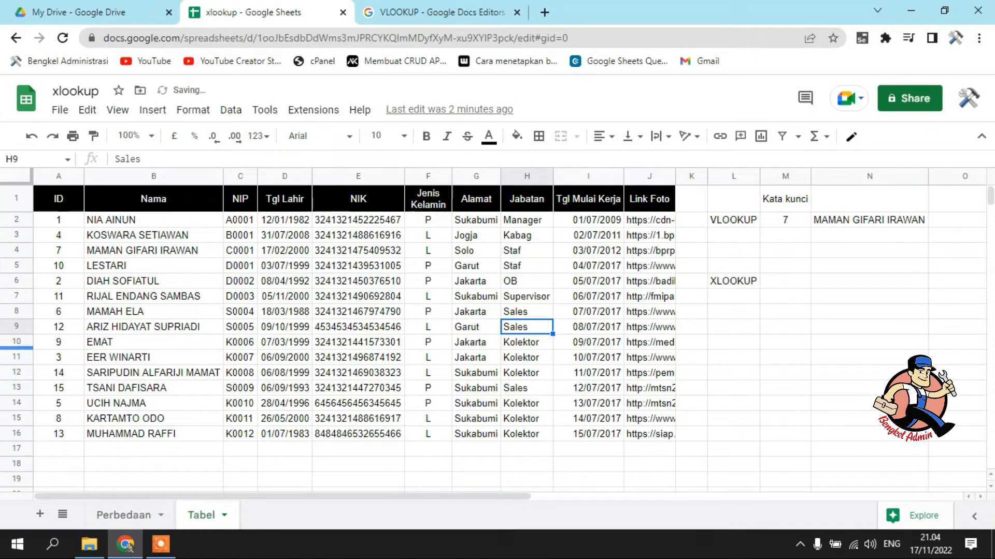
# Set the VLOOKUP keyword in M2 to 9 and compare the result with the ID in A4
pyautogui.click(782, 219)
pyautogui.write('9')
pyautogui.click(829, 237)
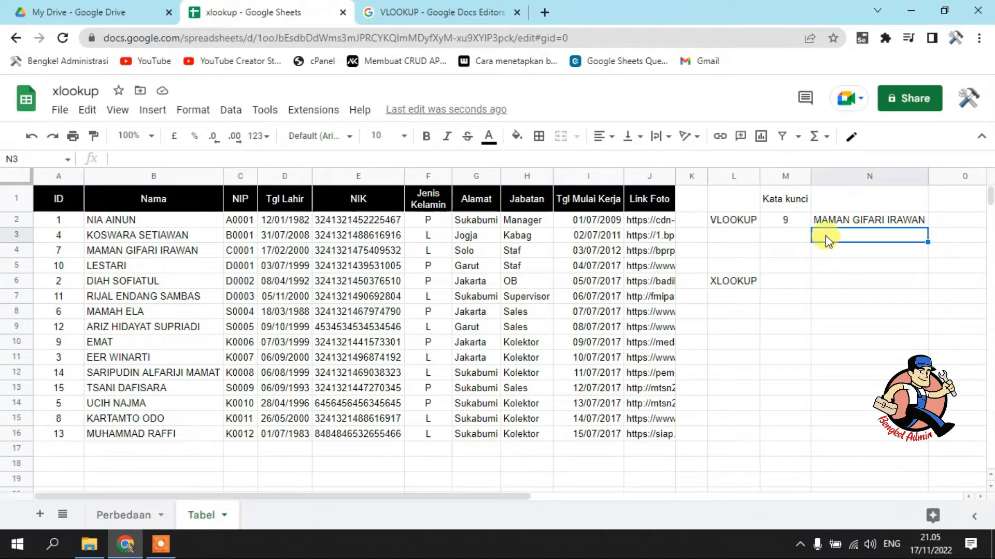
pyautogui.click(80, 252)
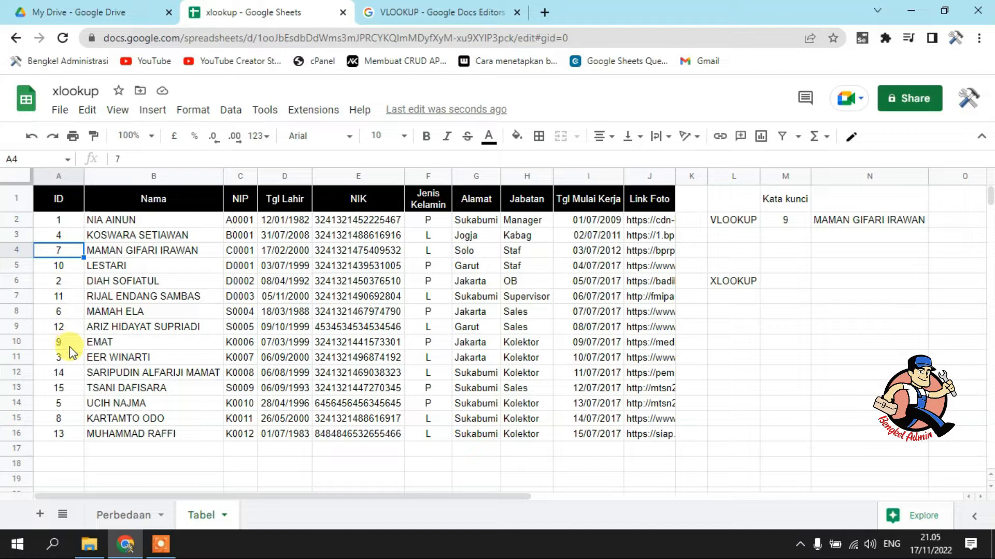
# Set the VLOOKUP keyword in M2 to 5
pyautogui.click(788, 220)
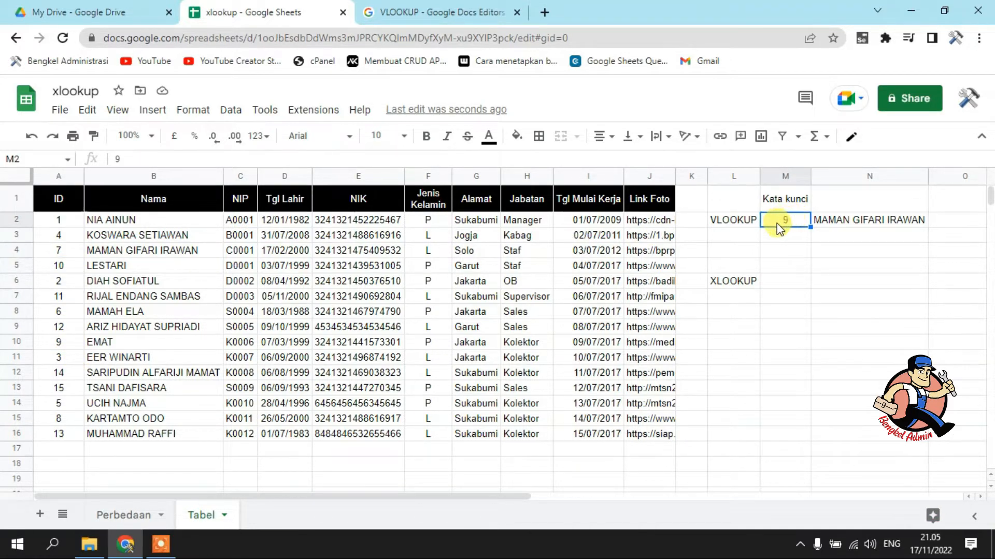
pyautogui.write('5')
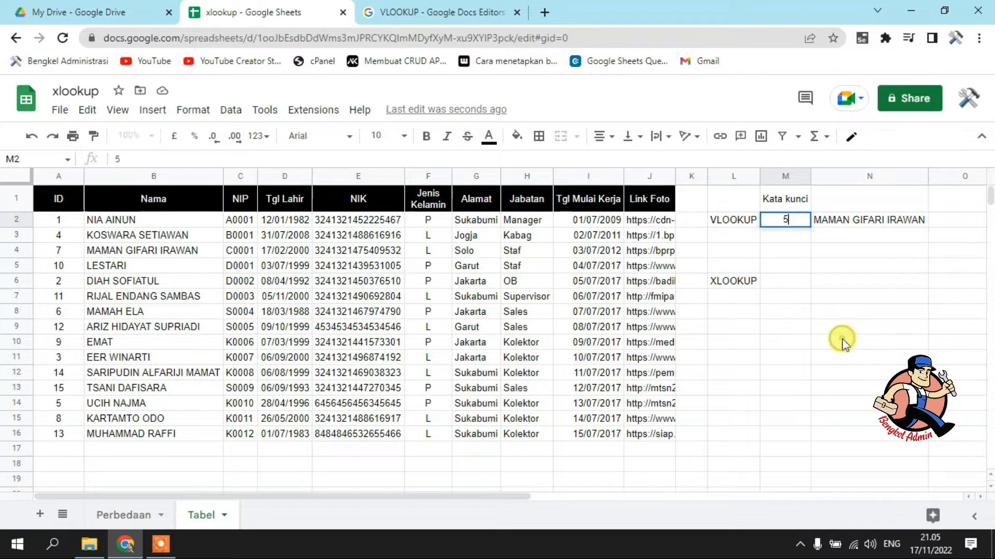
pyautogui.click(842, 342)
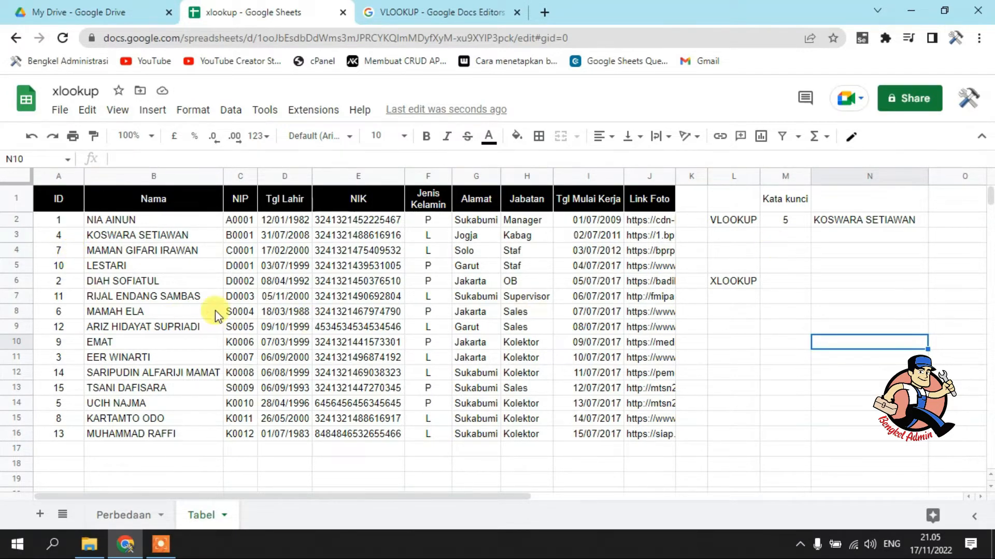
# Clear the ID in cell A6 to test the VLOOKUP result, and undo the deletion
pyautogui.click(67, 288)
pyautogui.press('Delete')
pyautogui.click(399, 359)
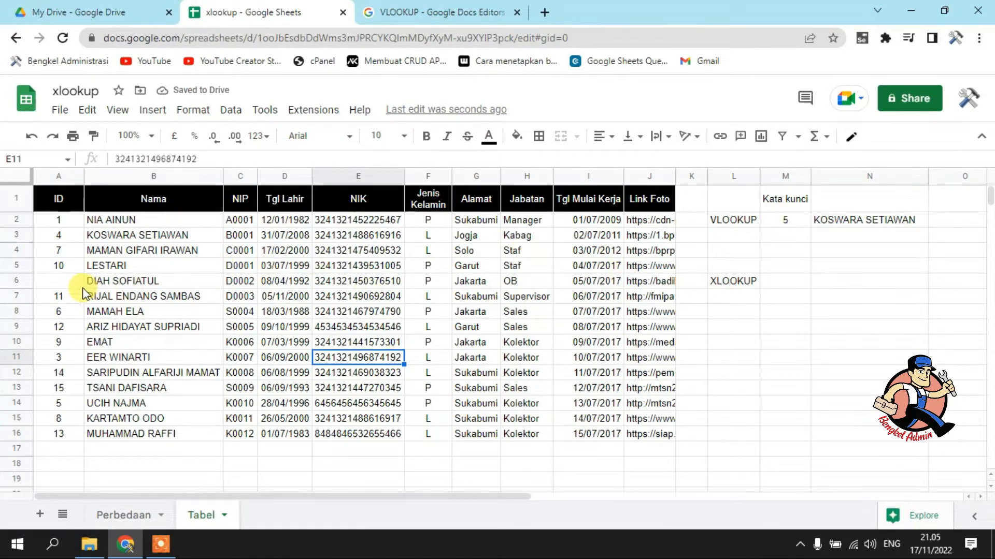
pyautogui.click(67, 286)
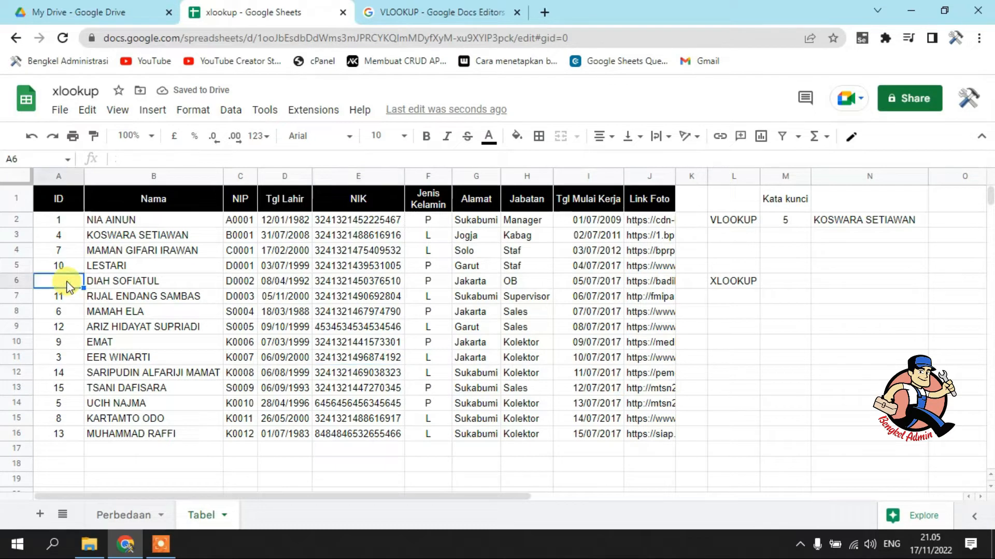
pyautogui.hotkey('ctrl', 'z')
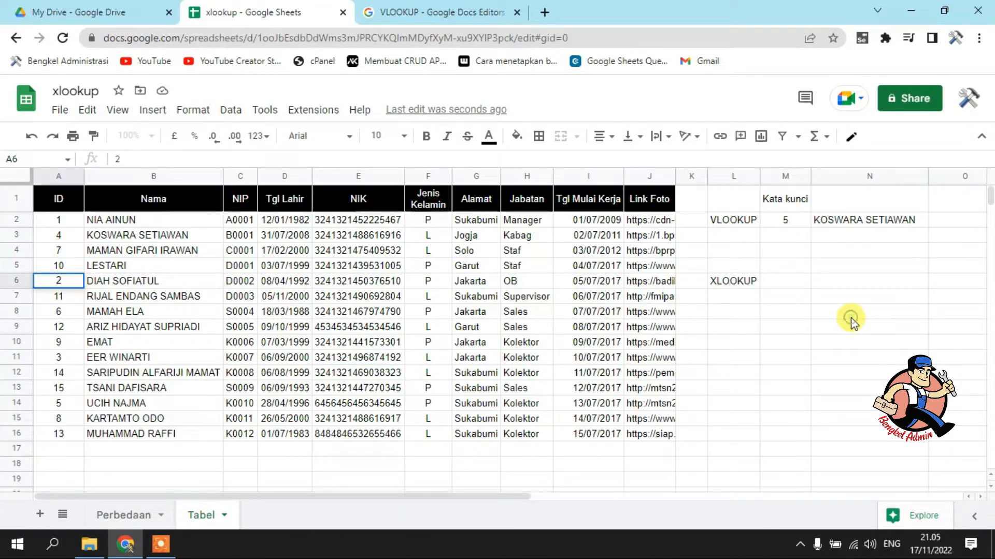
pyautogui.click(851, 317)
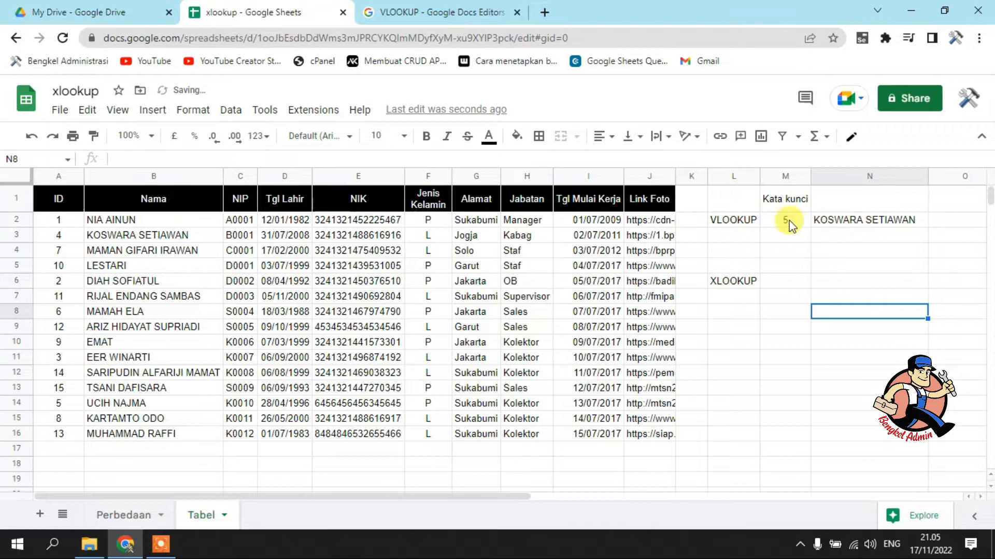
# Set the ID in A3 to 2 and fill the sequence from A2:A3 down to A16
pyautogui.click(60, 236)
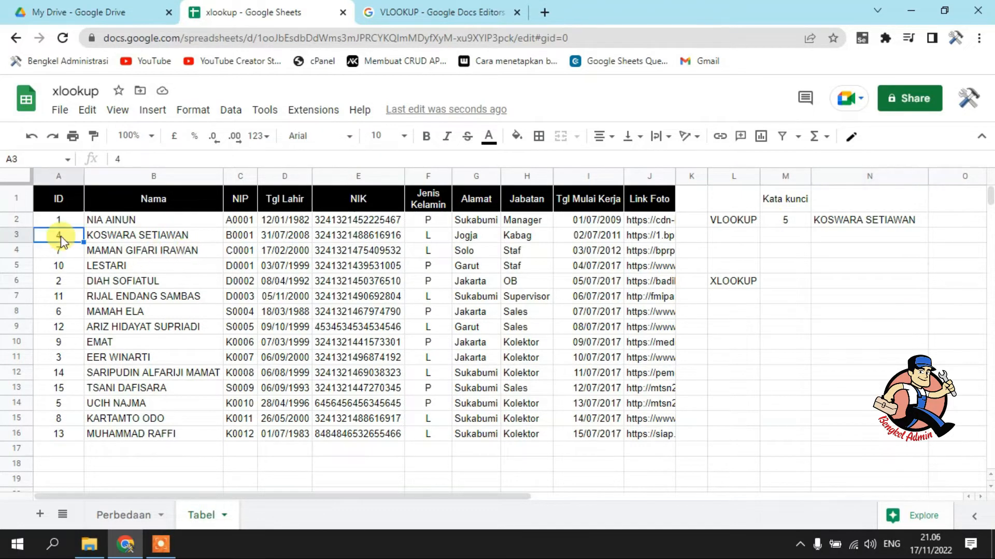
pyautogui.write('2')
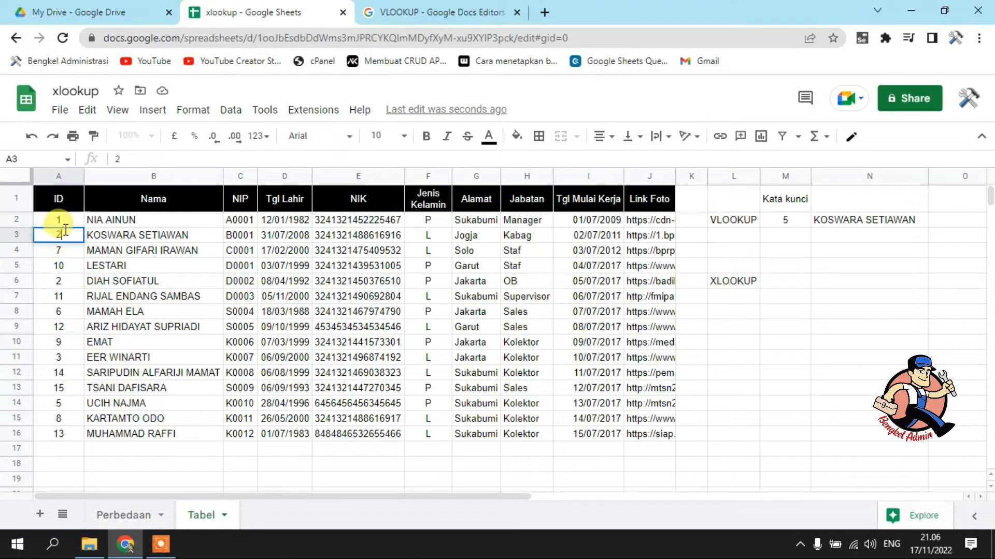
pyautogui.moveTo(62, 219); pyautogui.dragTo(76, 430)
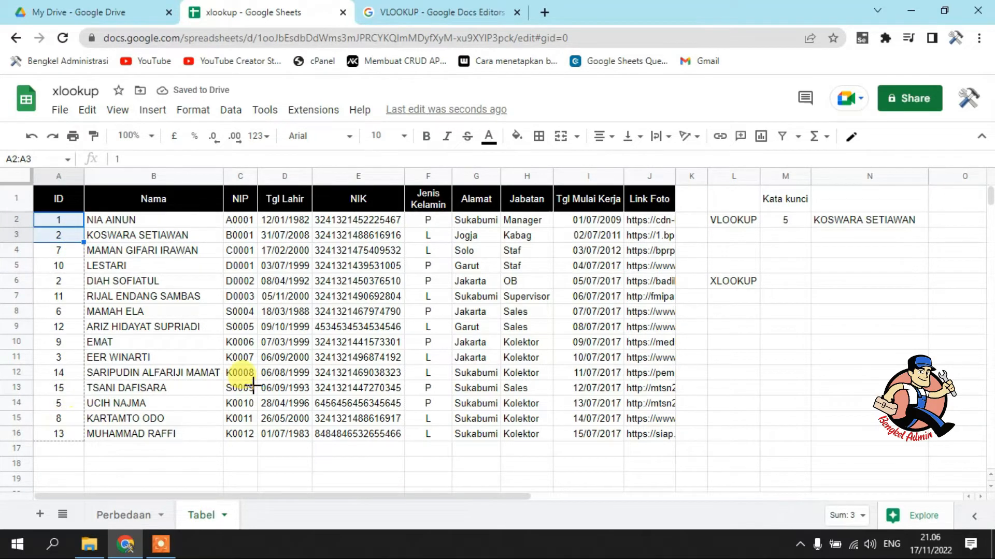
pyautogui.moveTo(253, 385); pyautogui.dragTo(254, 385)
pyautogui.click(789, 281)
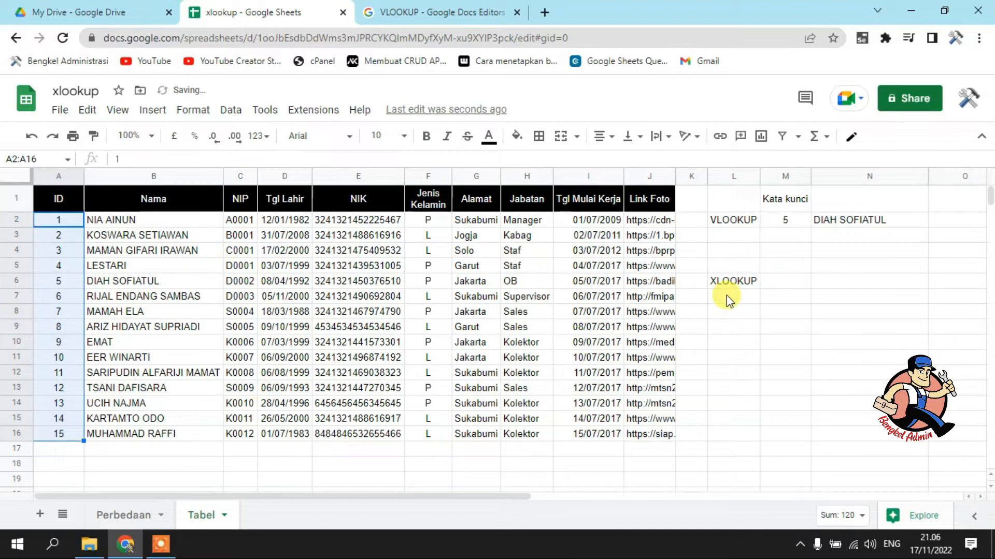
# Set the VLOOKUP keyword in M2 to 9
pyautogui.click(784, 225)
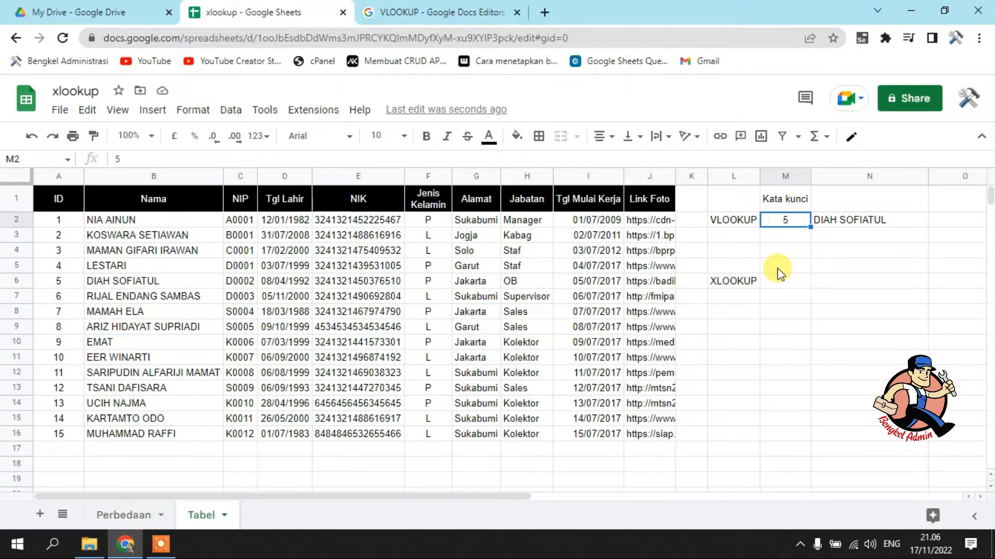
pyautogui.write('9')
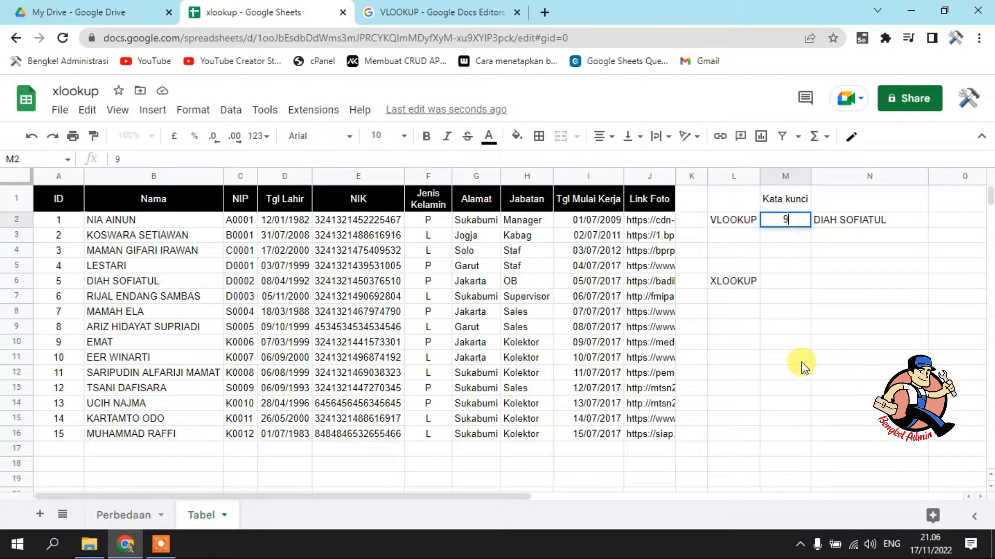
pyautogui.press('Return')
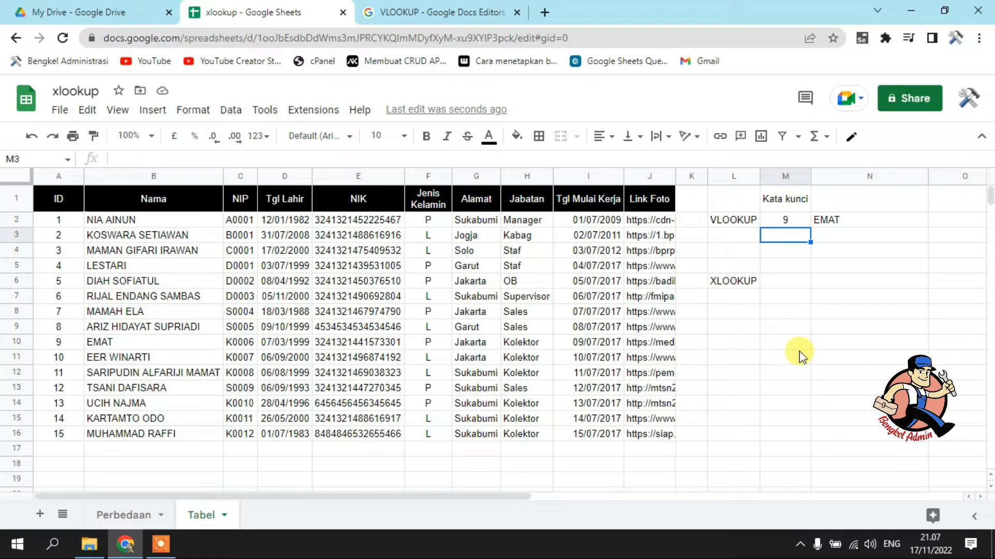
# Clear the ID in cell A10 to test the VLOOKUP result, and re-enter 9 there
pyautogui.click(54, 344)
pyautogui.press('Delete')
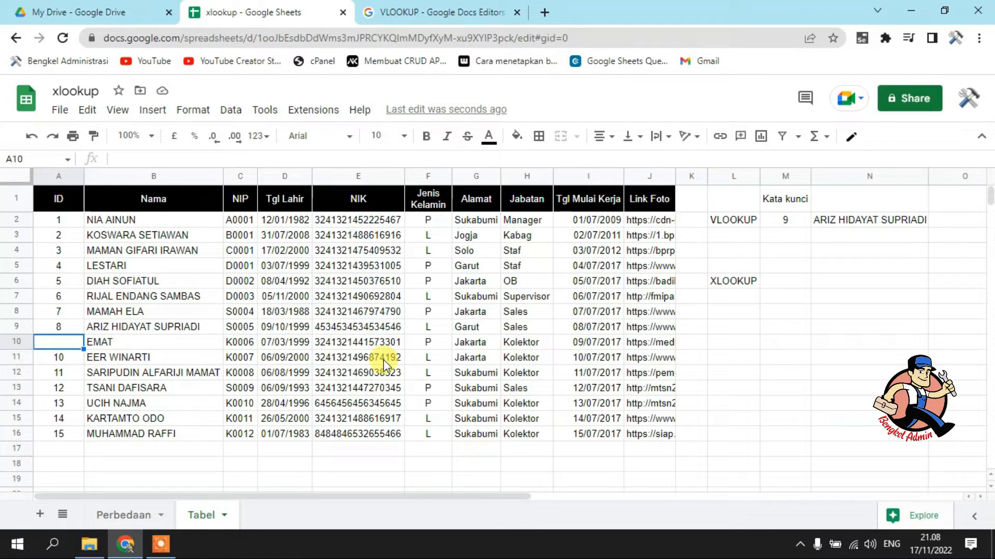
pyautogui.write('9')
pyautogui.click(274, 420)
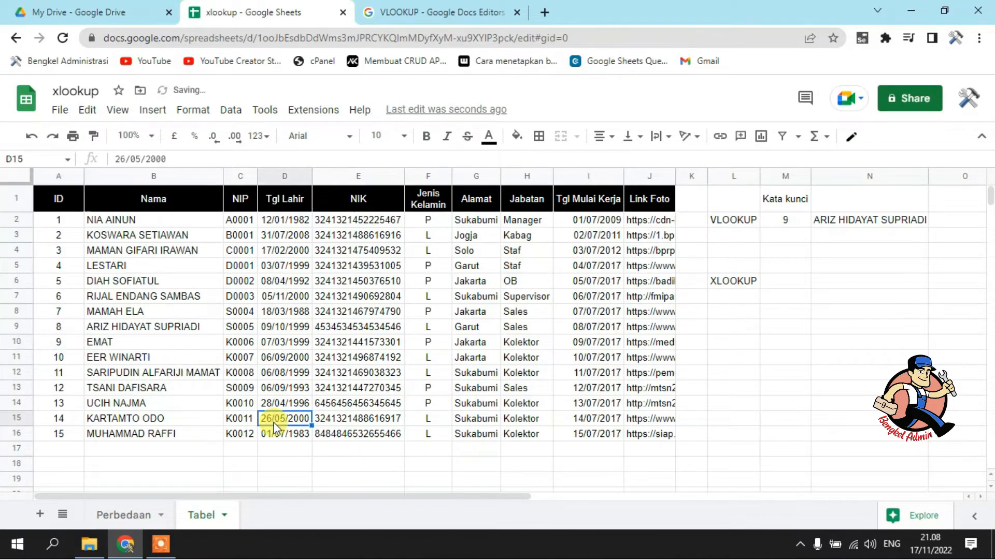
pyautogui.click(96, 338)
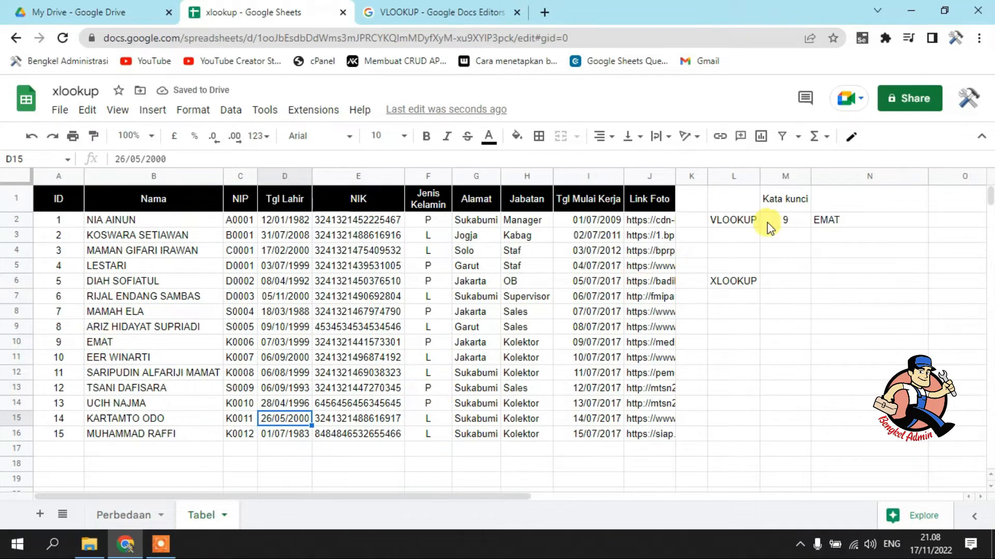
# Set the VLOOKUP keyword in M2 to 55 and compare the result with the name in B16
pyautogui.click(843, 221)
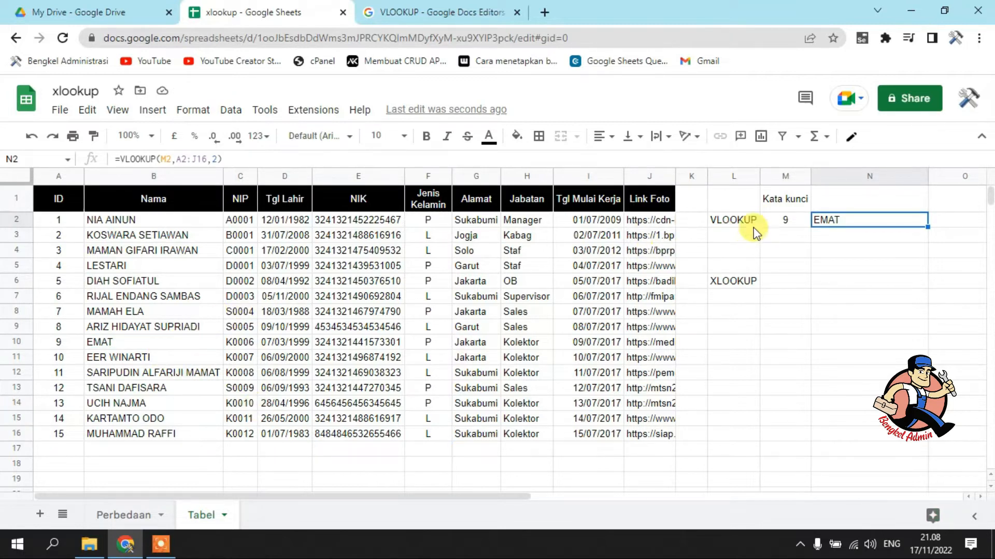
pyautogui.click(781, 223)
pyautogui.write('55')
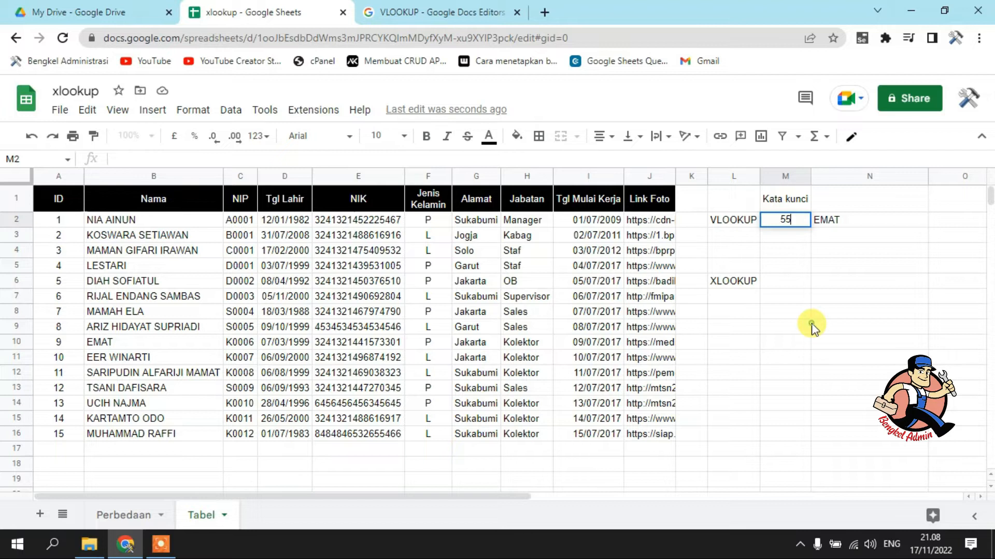
pyautogui.click(810, 327)
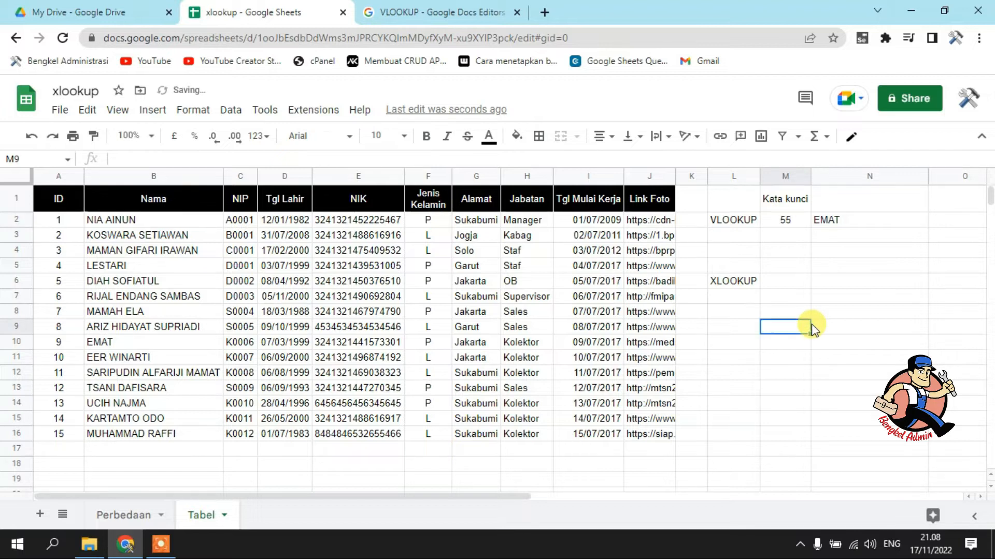
pyautogui.click(168, 438)
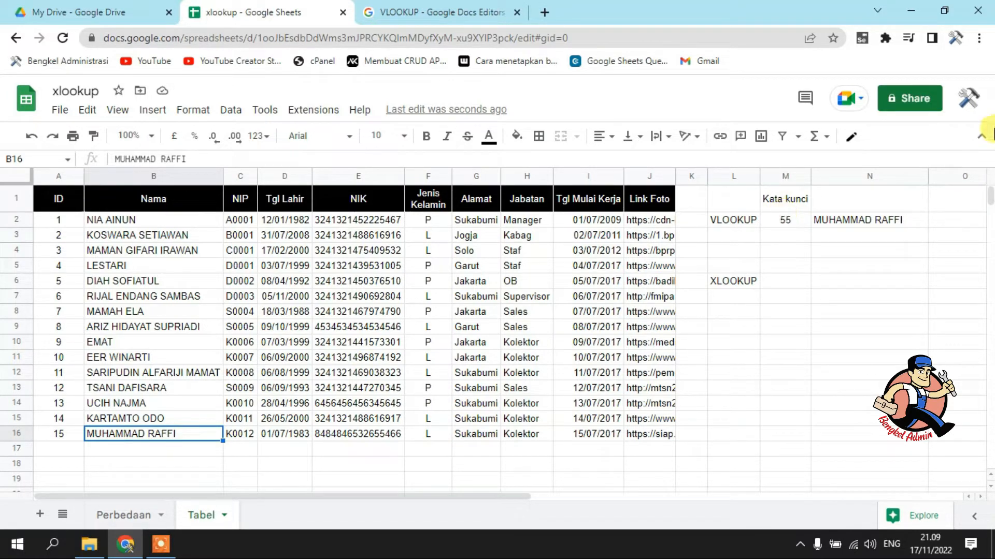
# Add TRUE as the fourth argument of the VLOOKUP formula in N2
pyautogui.click(835, 224)
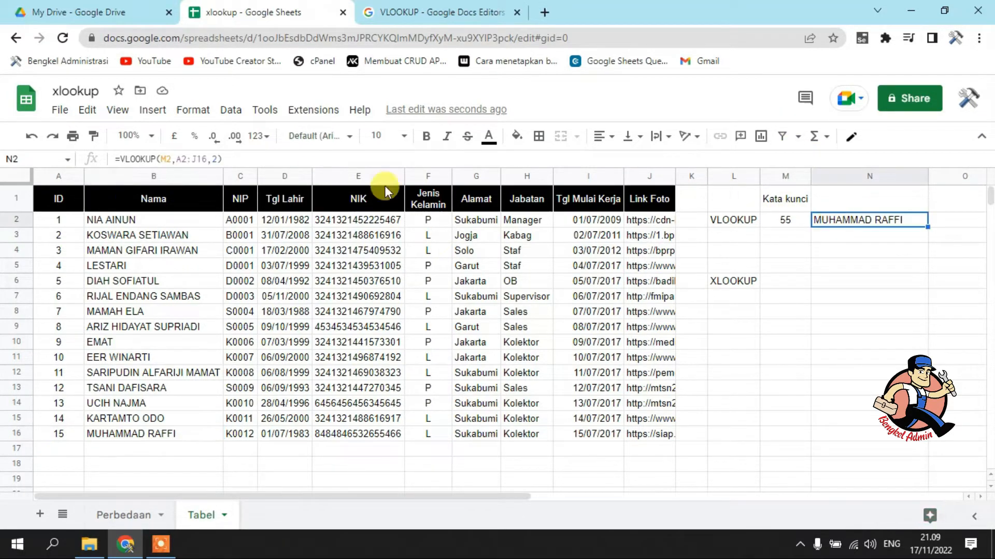
pyautogui.click(218, 159)
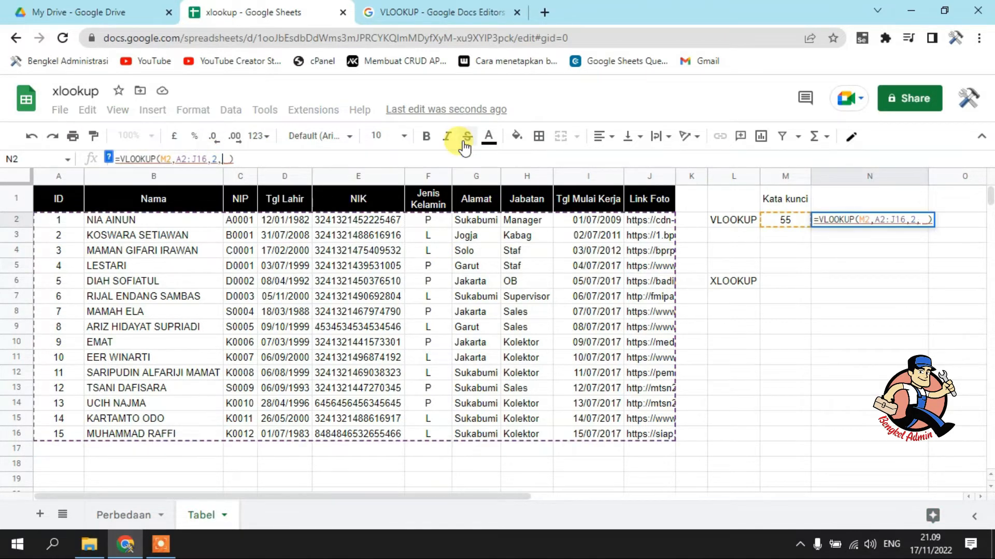
pyautogui.write(',TRU')
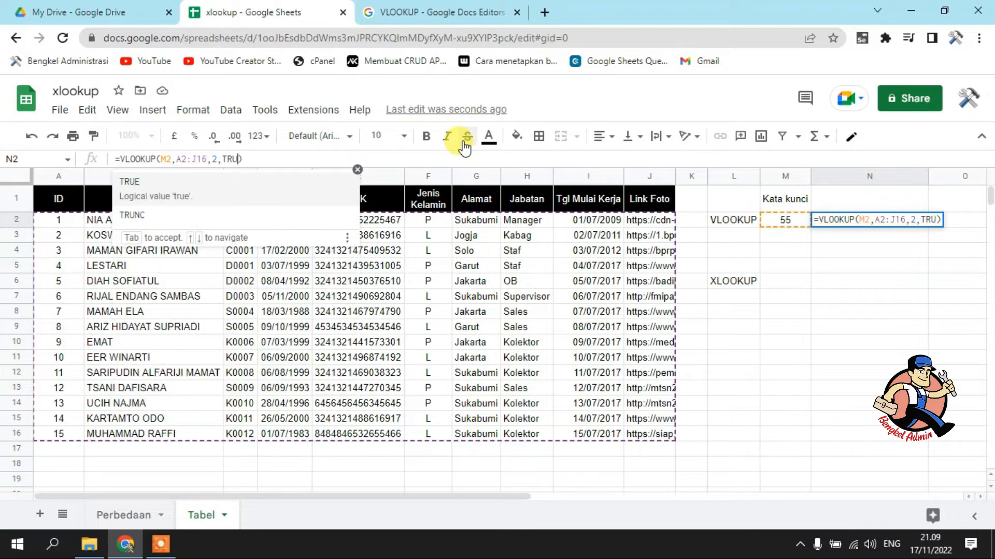
pyautogui.write('E')
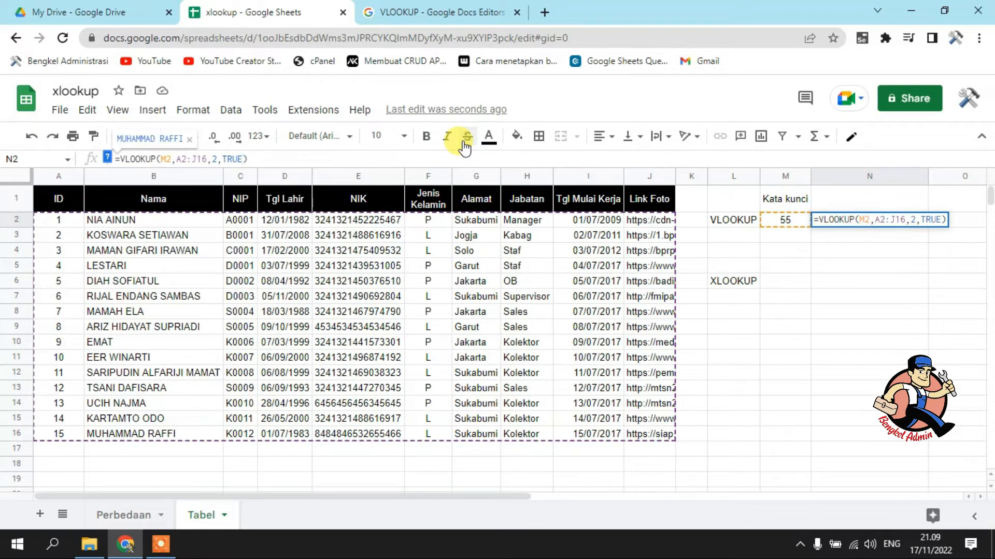
pyautogui.press('Return')
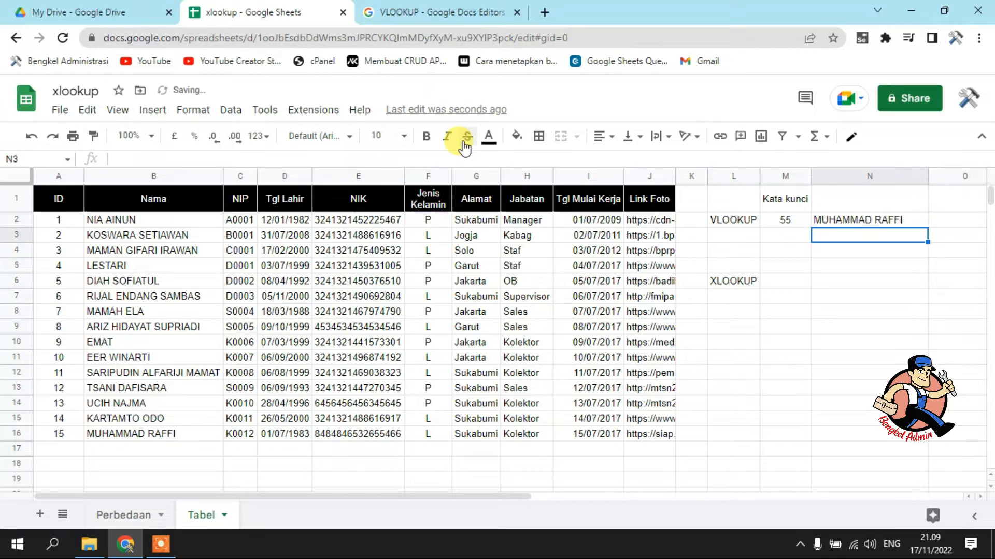
# Replace TRUE with FALSE in the N2 VLOOKUP formula and check the cell's error note
pyautogui.press('Up')
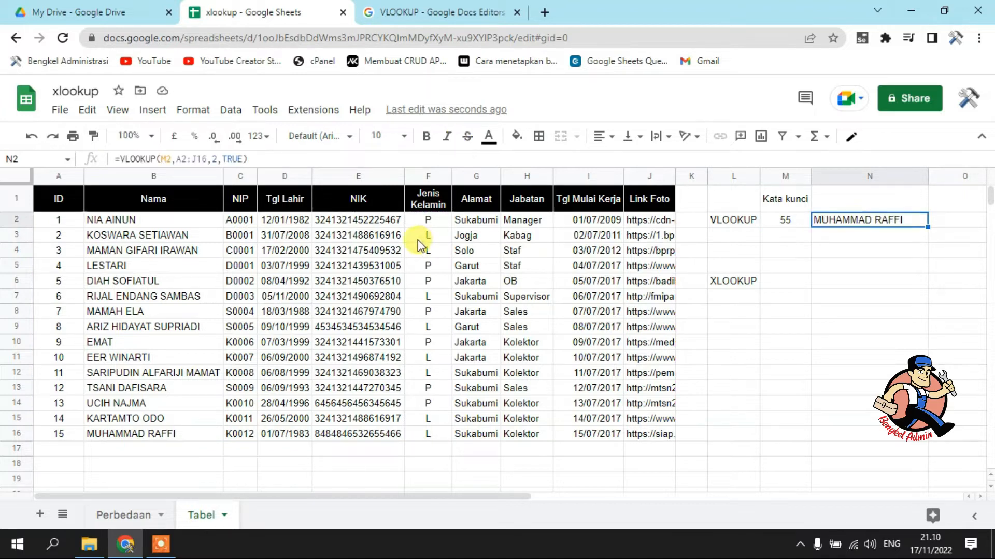
pyautogui.doubleClick(234, 158)
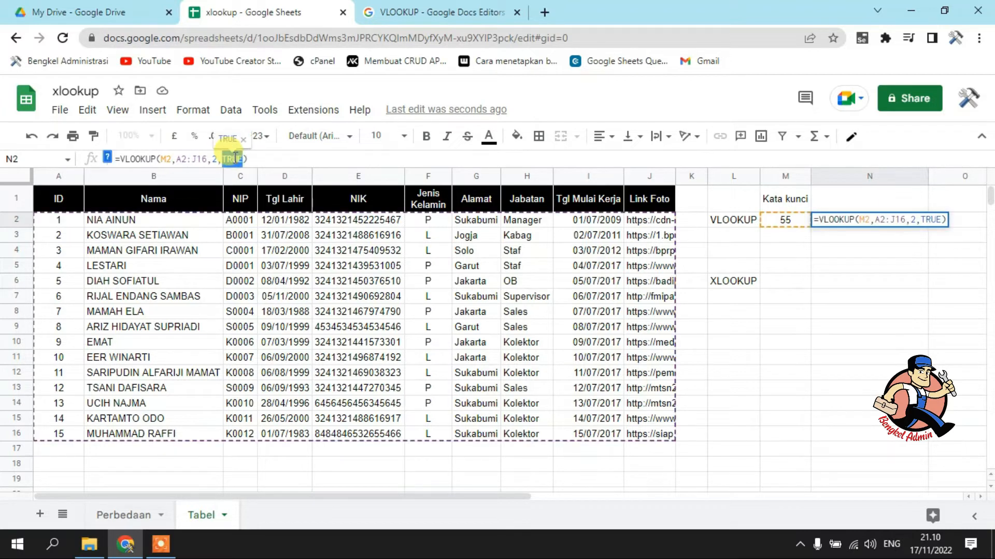
pyautogui.write('FA')
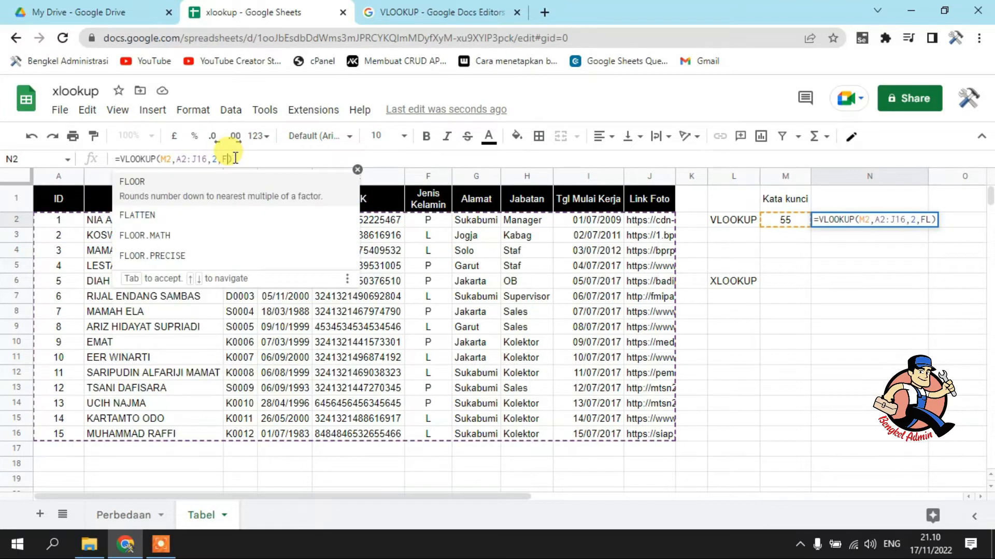
pyautogui.press('Tab')
pyautogui.press('Return')
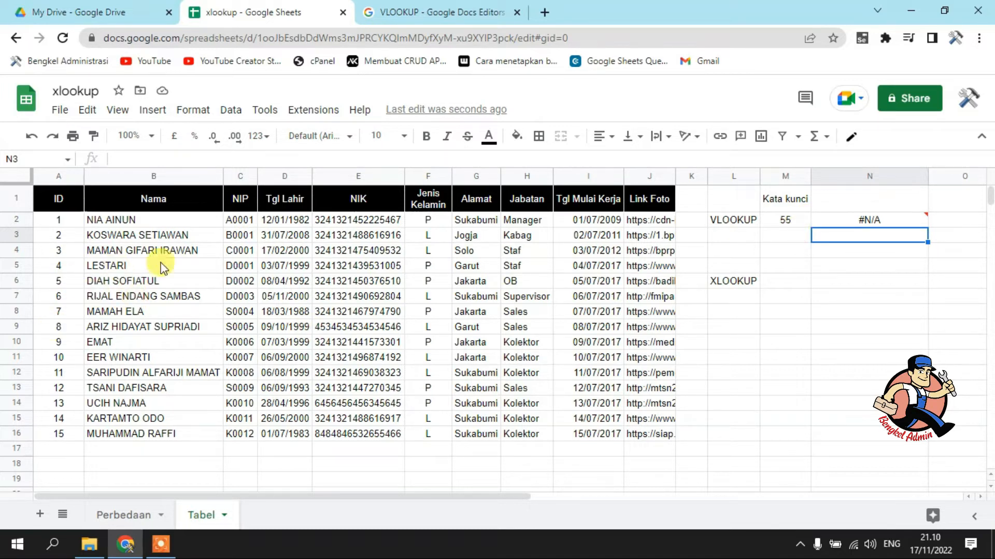
pyautogui.moveTo(887, 218)
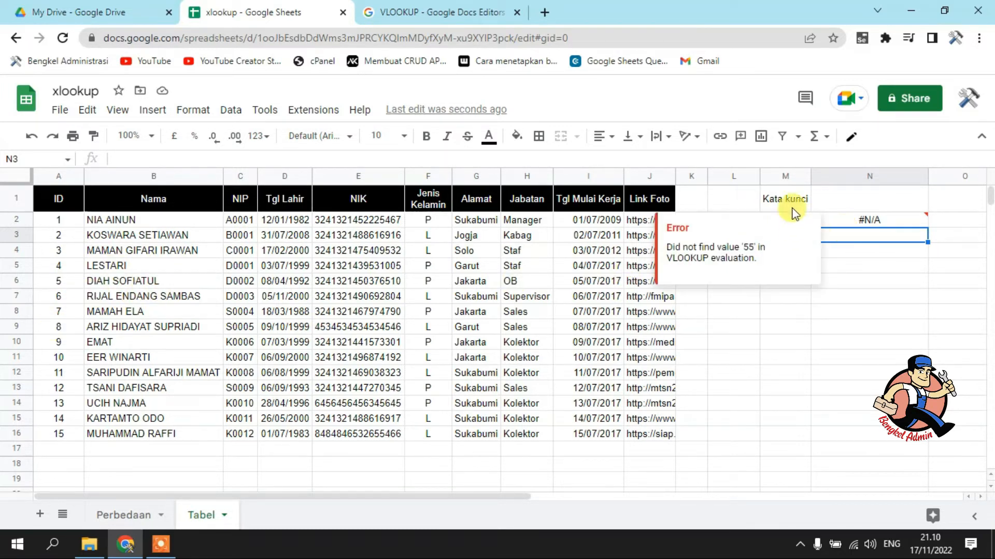
pyautogui.click(800, 386)
# Set the VLOOKUP keyword in M2 to 7
pyautogui.click(783, 223)
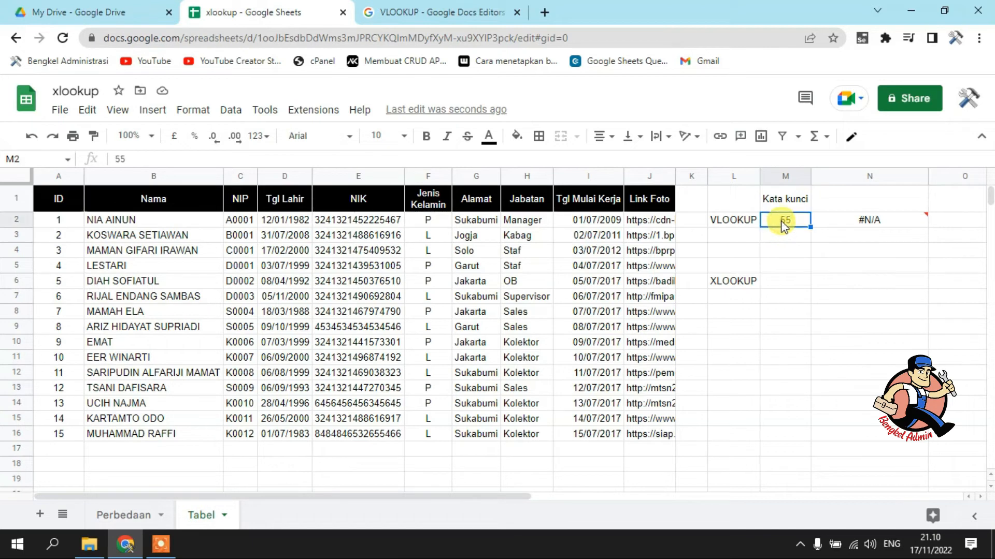
pyautogui.write('7')
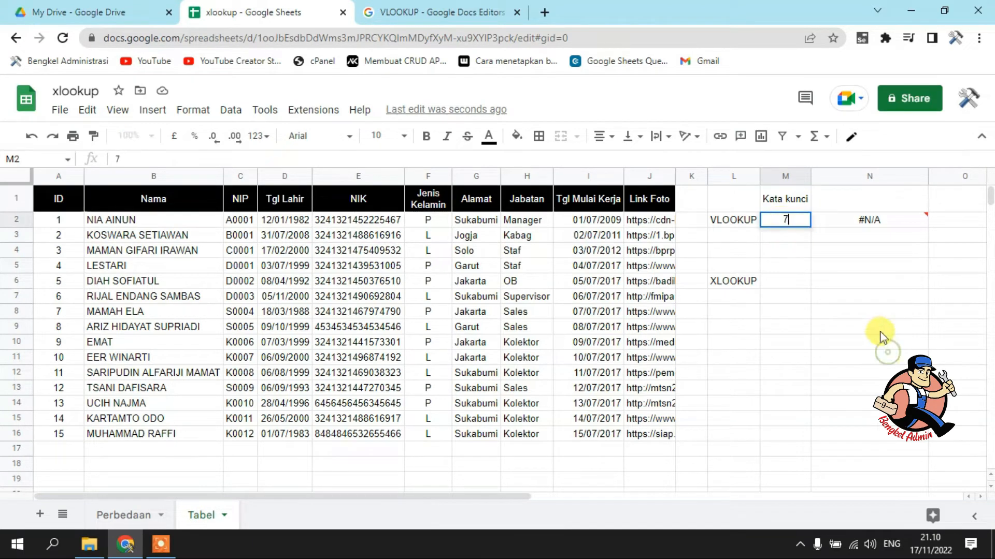
pyautogui.click(883, 356)
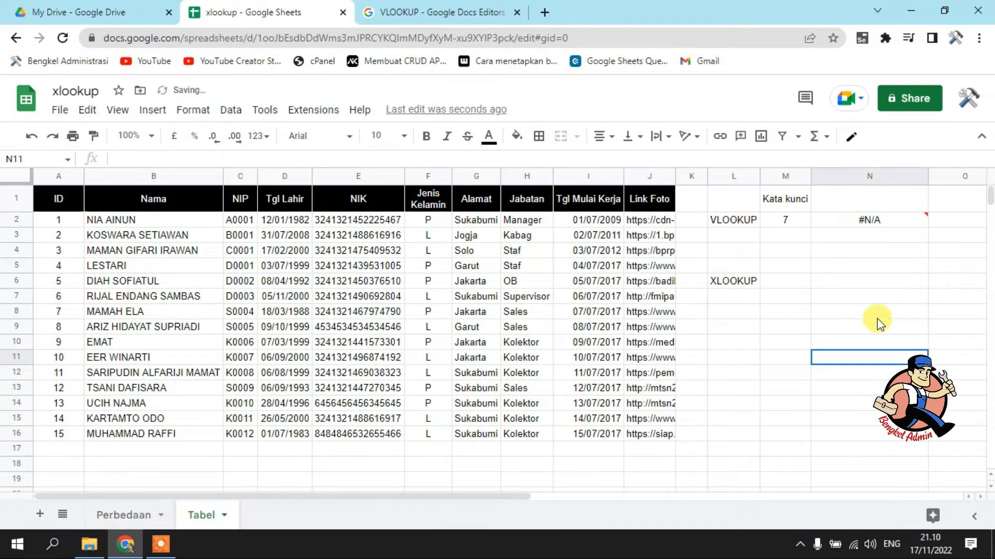
pyautogui.click(778, 220)
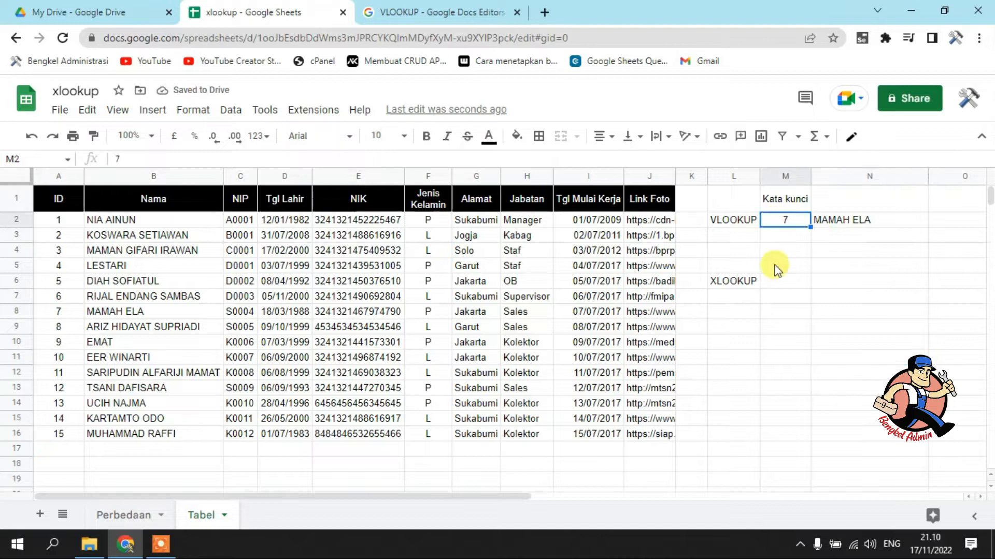
# Clear the ID in cell A8 and check the error note and formula in N2
pyautogui.click(53, 313)
pyautogui.press('Delete')
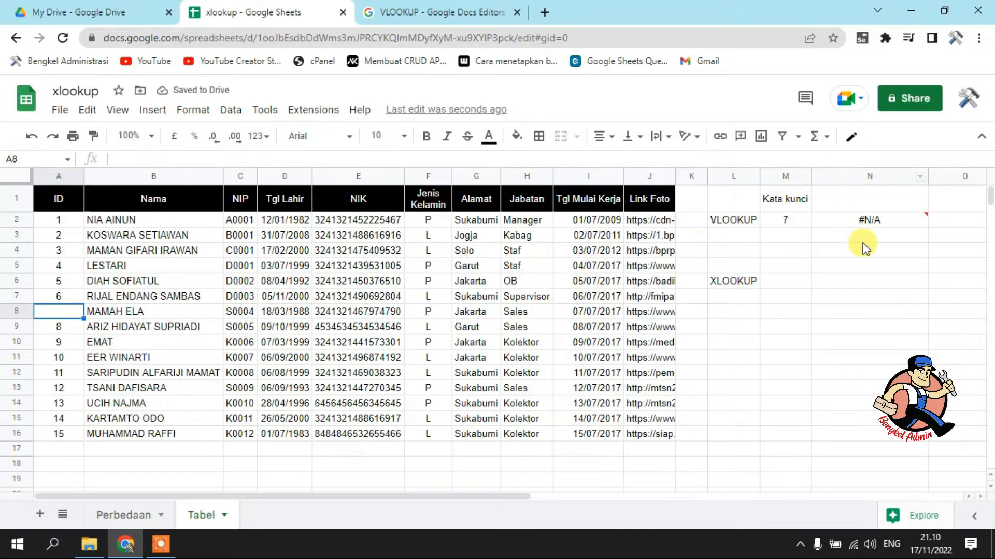
pyautogui.moveTo(874, 222)
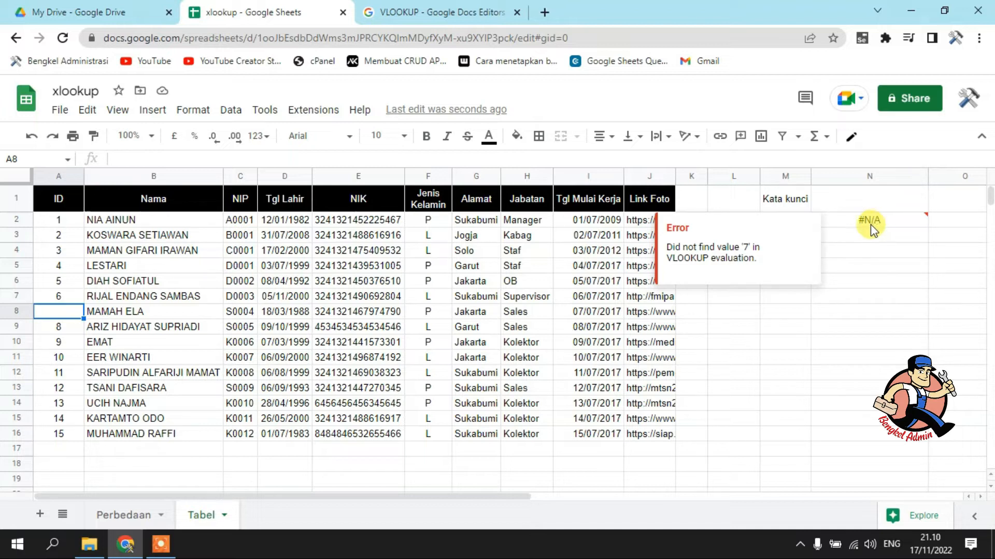
pyautogui.click(872, 219)
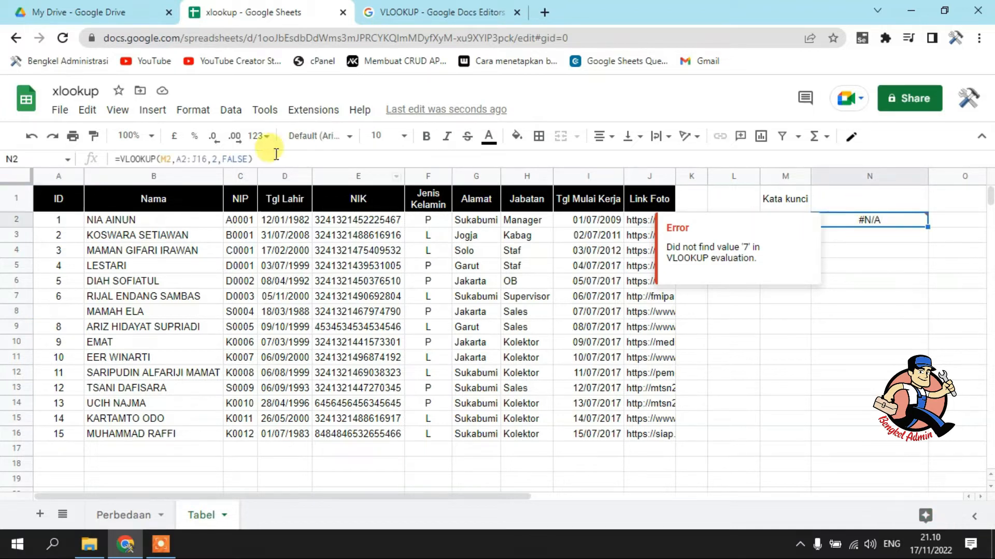
# Set the VLOOKUP keyword in M2 to the NIP of the employee in row 3
pyautogui.click(780, 360)
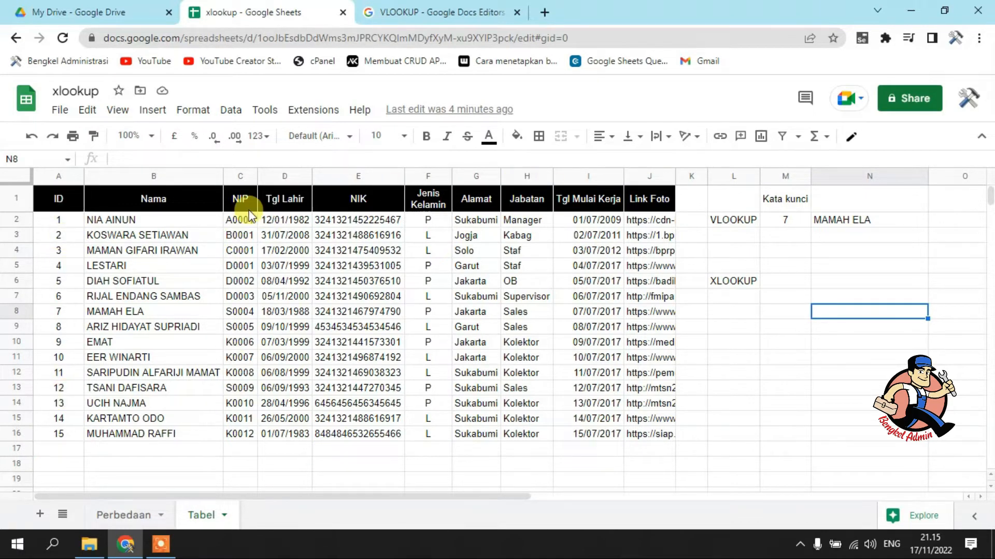
pyautogui.click(788, 222)
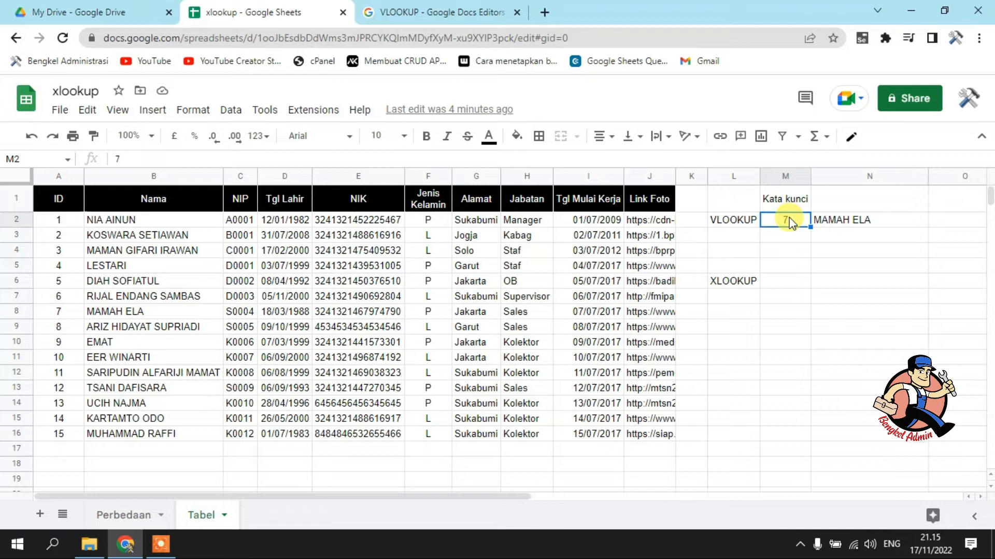
pyautogui.write('B000')
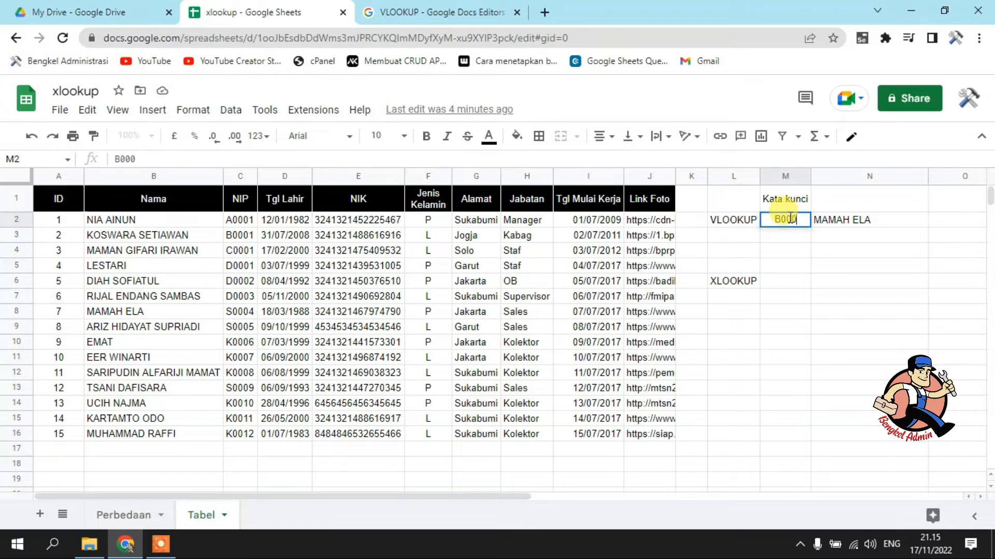
pyautogui.write('1')
pyautogui.press('Return')
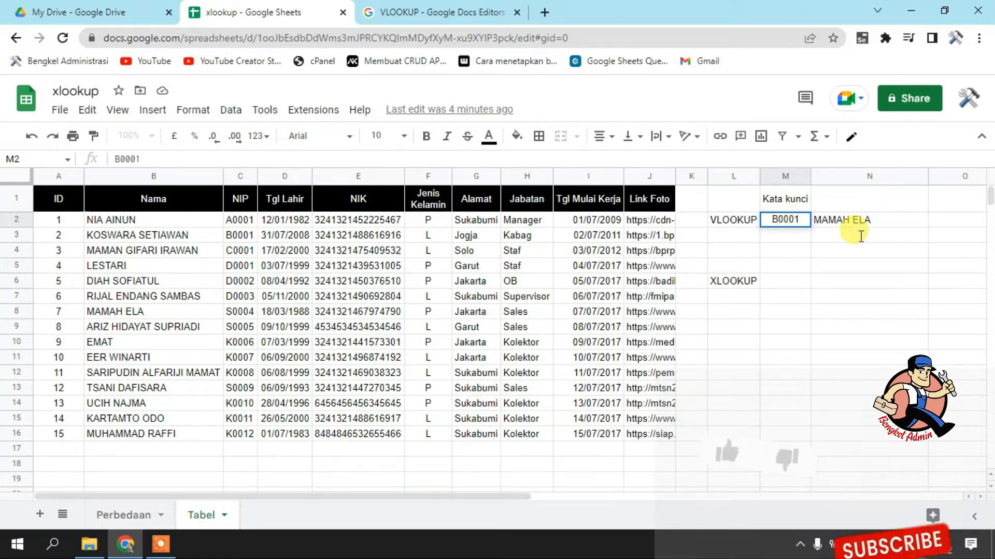
# Rewrite the VLOOKUP formula in N2 to search C2:J16 and return column 4, leaving out the fourth argument
pyautogui.click(850, 222)
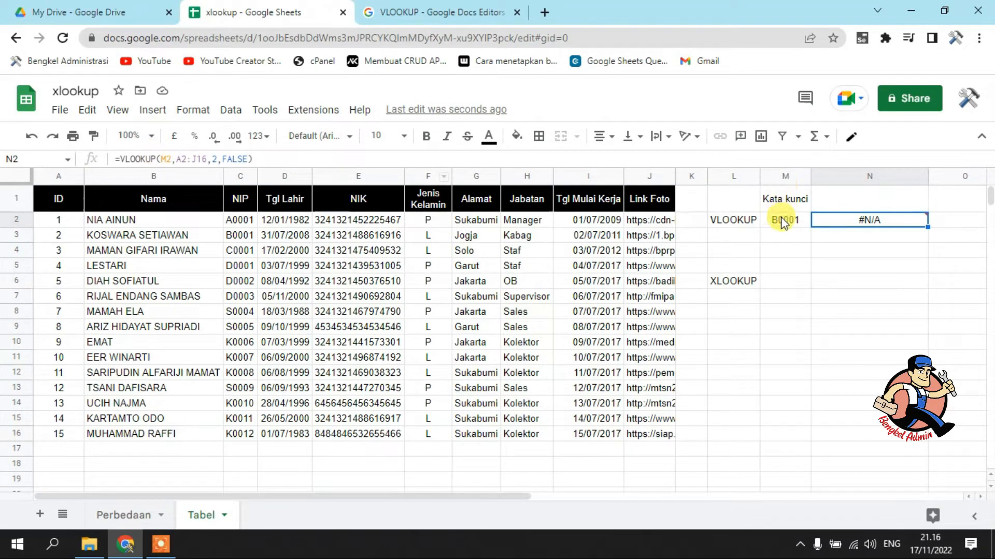
pyautogui.moveTo(175, 157); pyautogui.dragTo(355, 158)
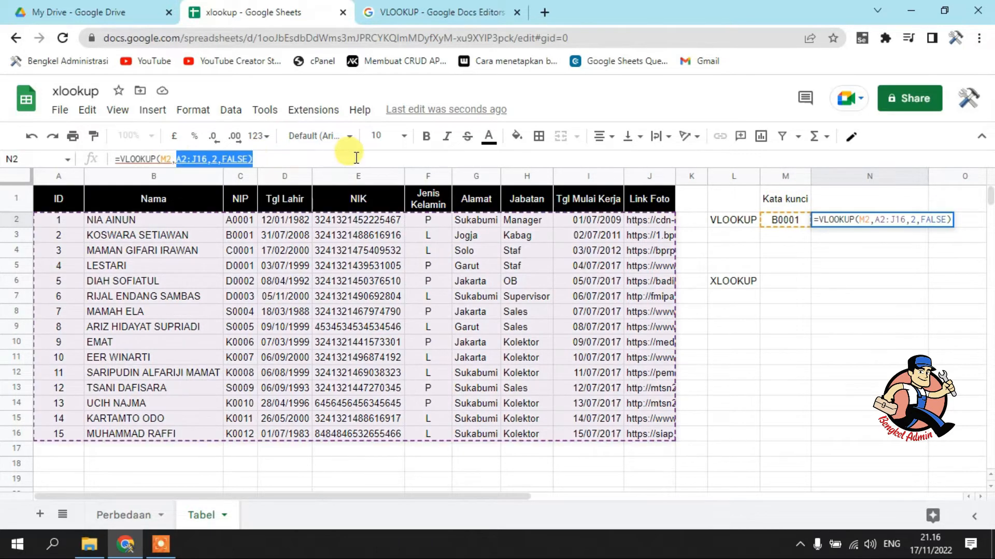
pyautogui.press('BackSpace')
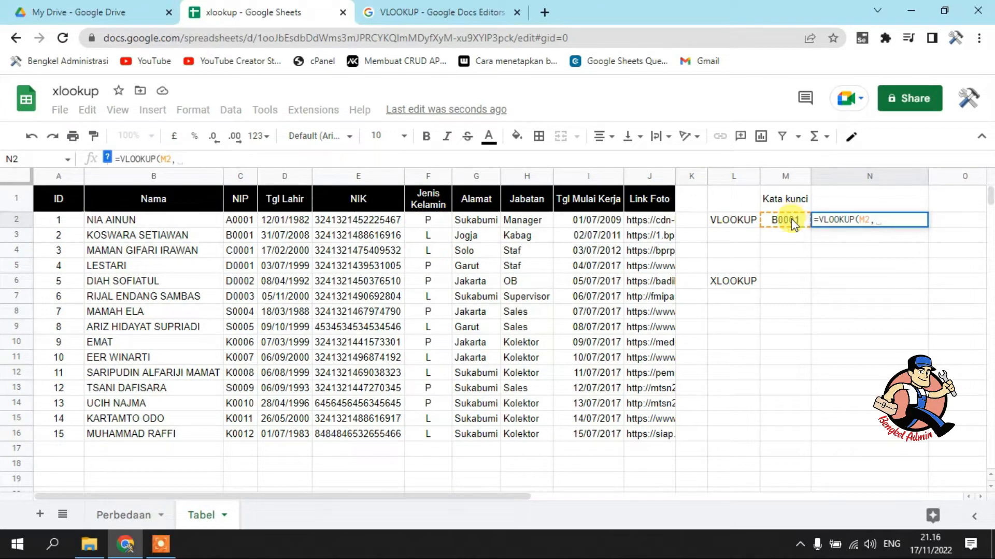
pyautogui.moveTo(238, 221); pyautogui.dragTo(475, 326)
pyautogui.moveTo(617, 404); pyautogui.dragTo(657, 445)
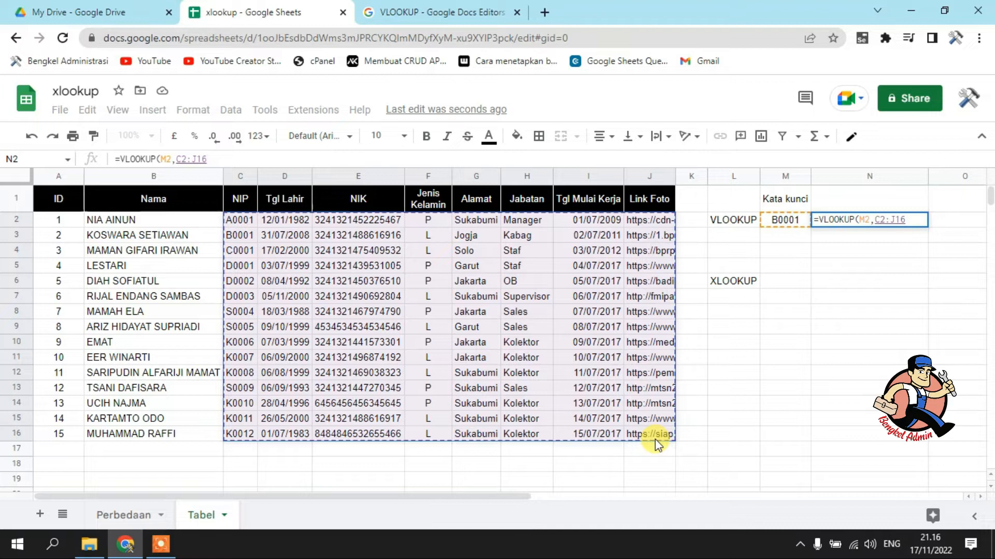
pyautogui.write(',')
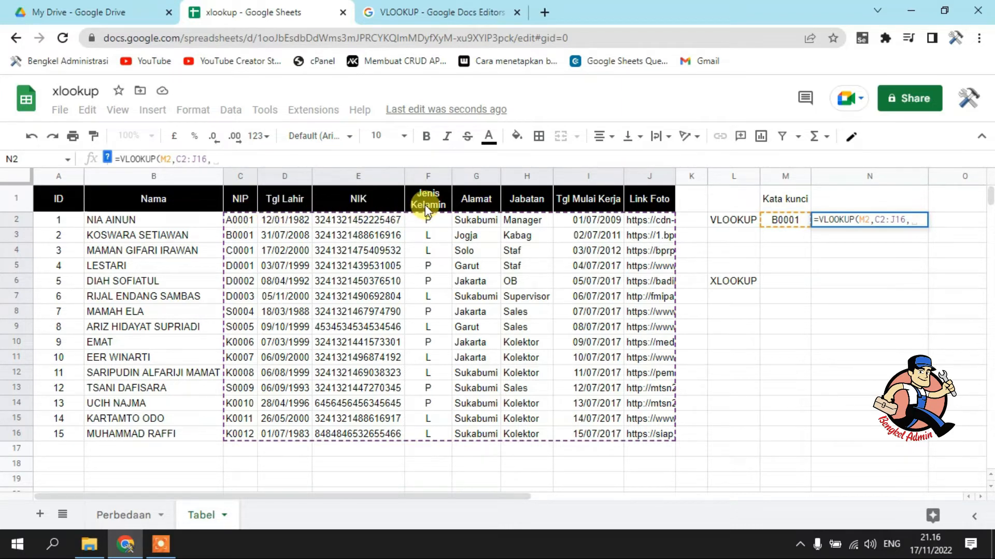
pyautogui.write('4')
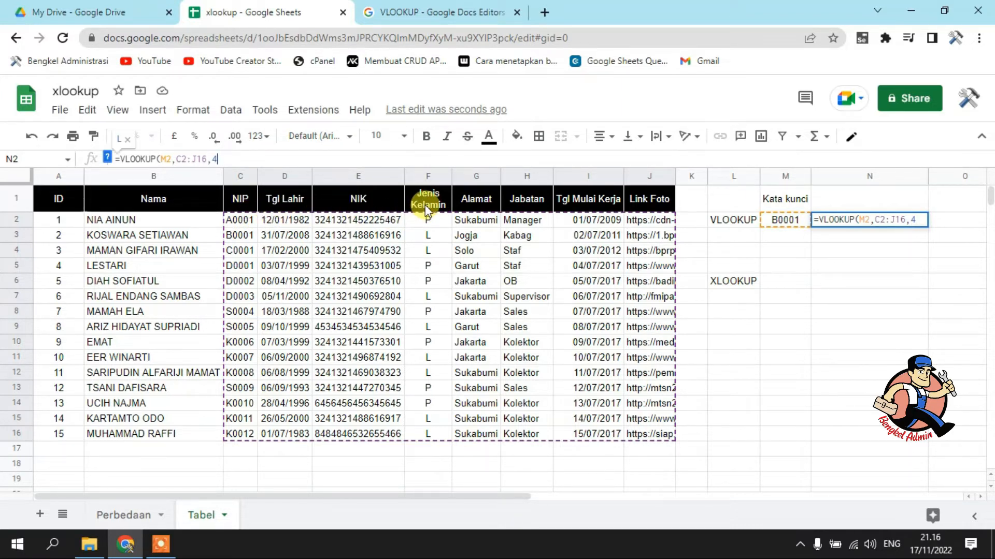
pyautogui.press('Return')
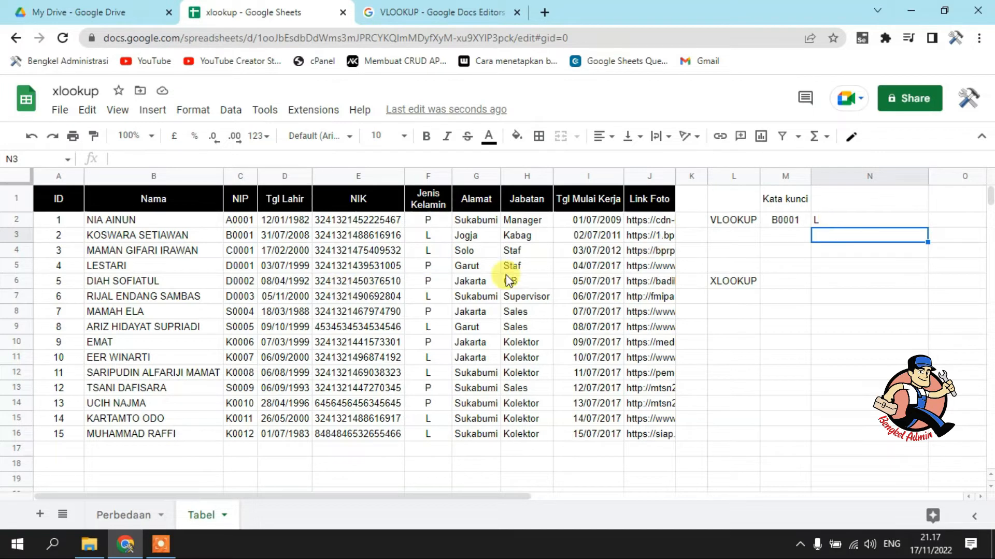
pyautogui.click(829, 221)
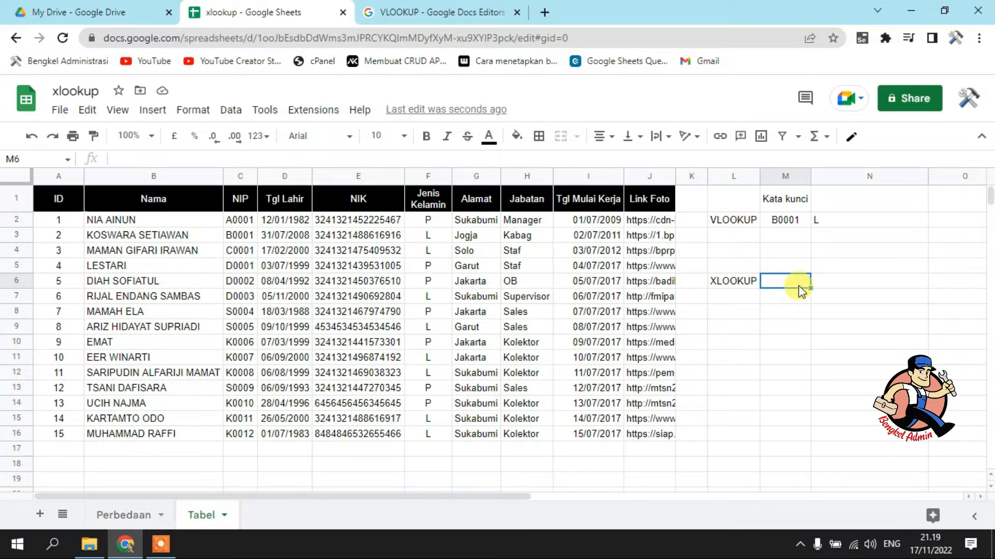
# Enter the keyword 4 in M6 and the formula =XLOOKUP(M6,A2:A16,B2:B16) in N6
pyautogui.write('4')
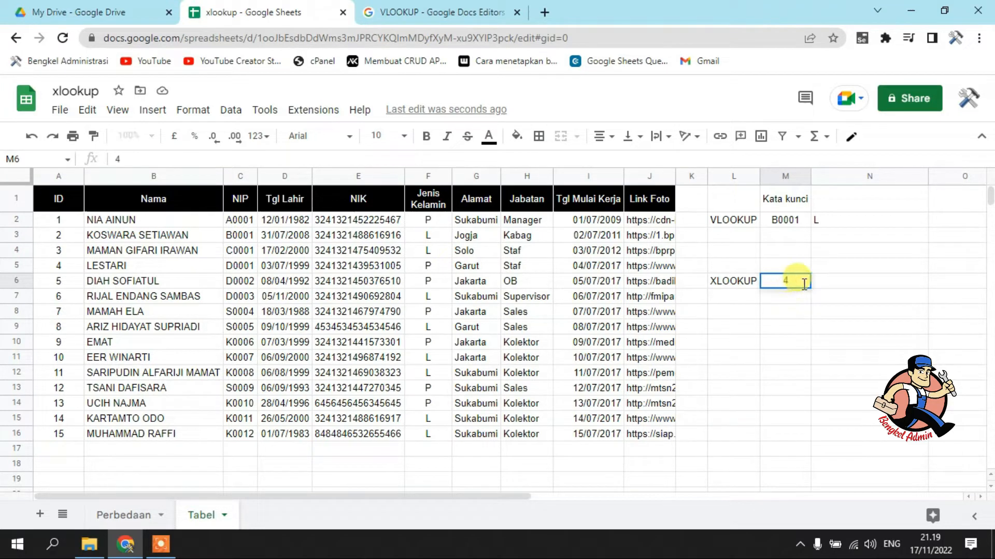
pyautogui.click(838, 285)
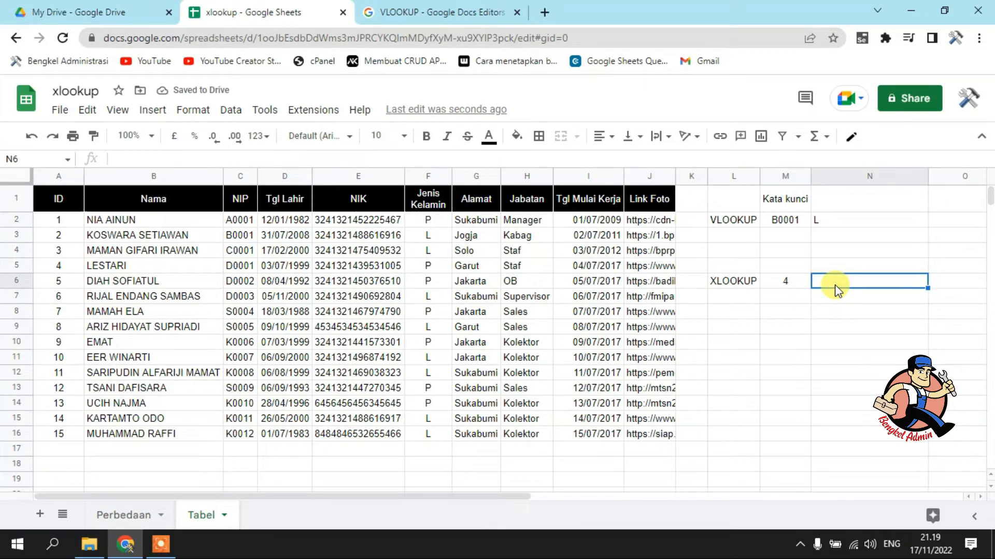
pyautogui.write('=')
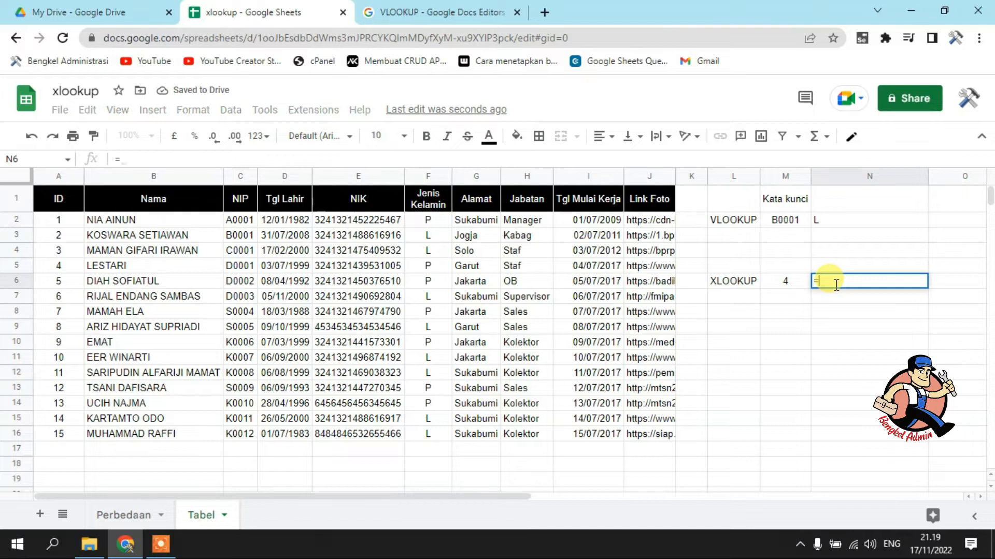
pyautogui.write('X')
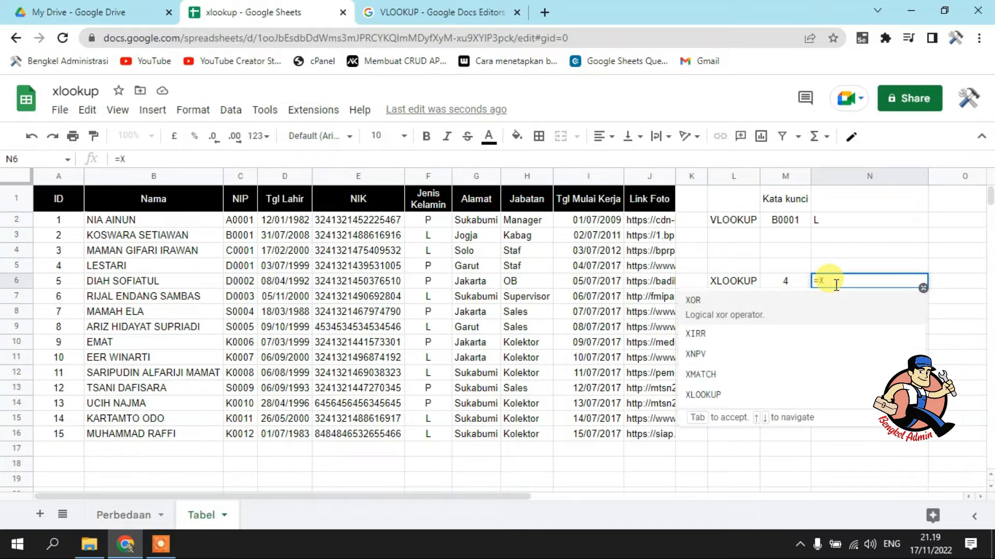
pyautogui.write('LO')
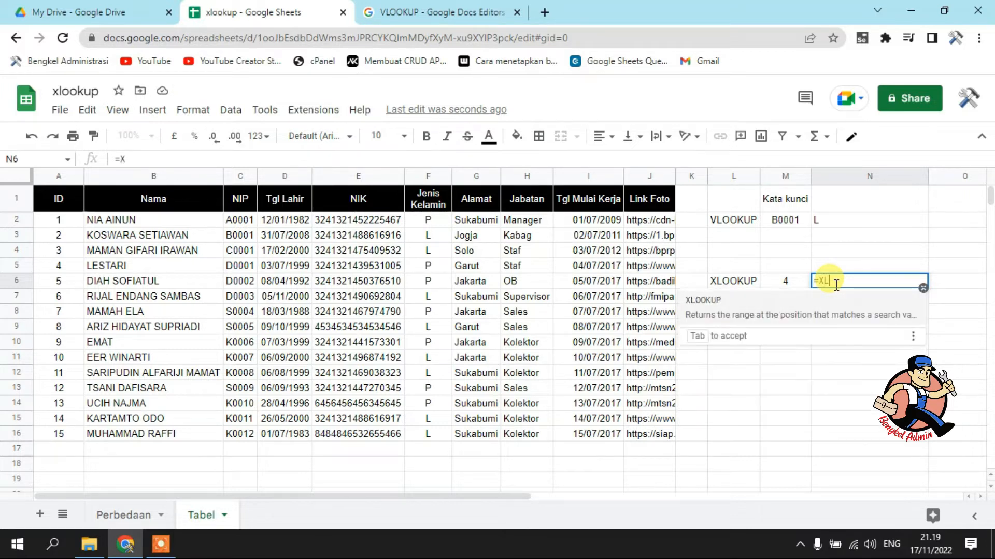
pyautogui.click(765, 297)
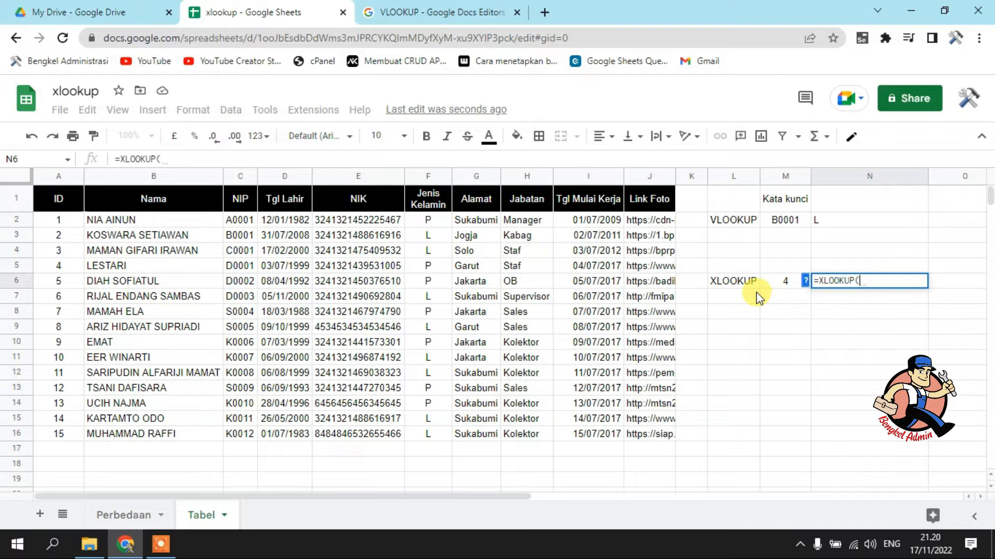
pyautogui.click(785, 284)
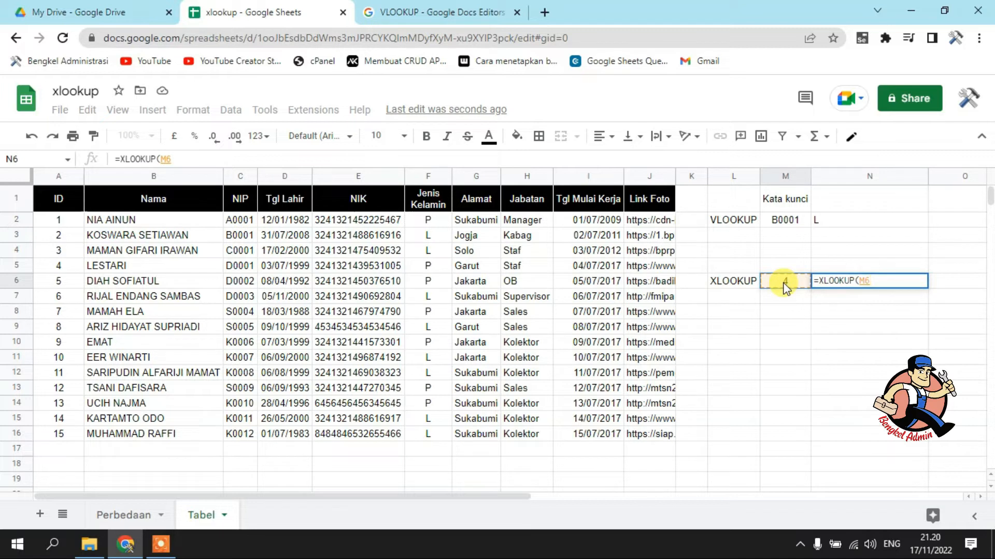
pyautogui.write(',')
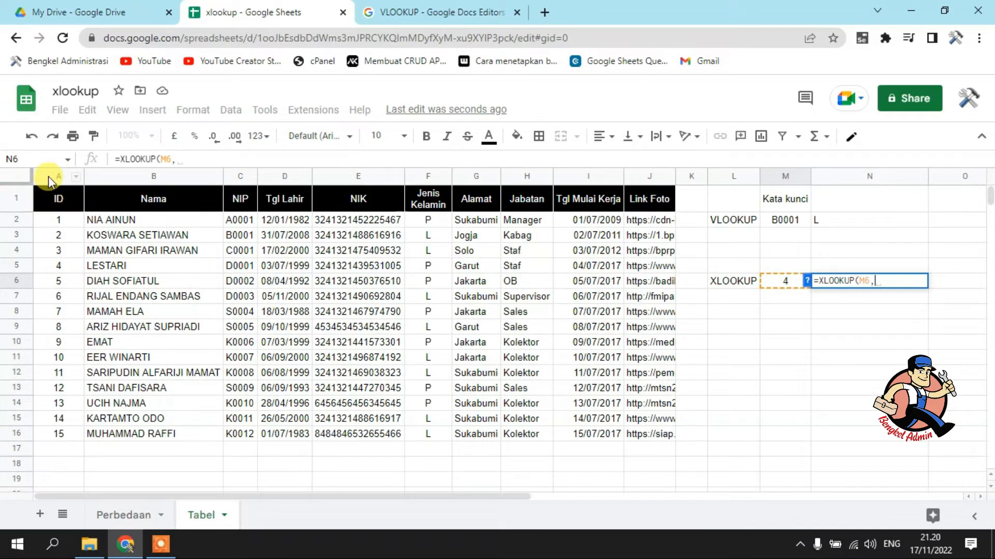
pyautogui.moveTo(57, 221); pyautogui.dragTo(61, 438)
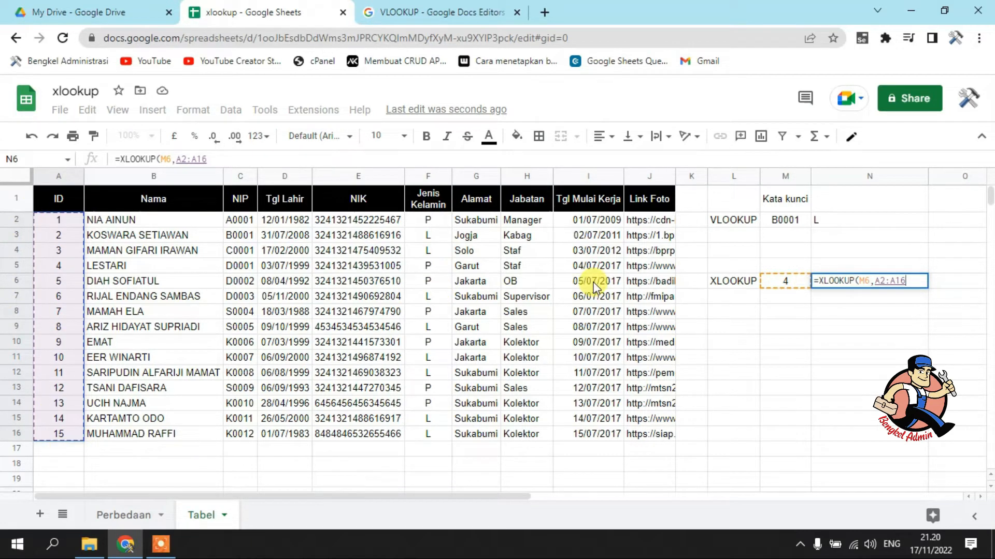
pyautogui.write(',')
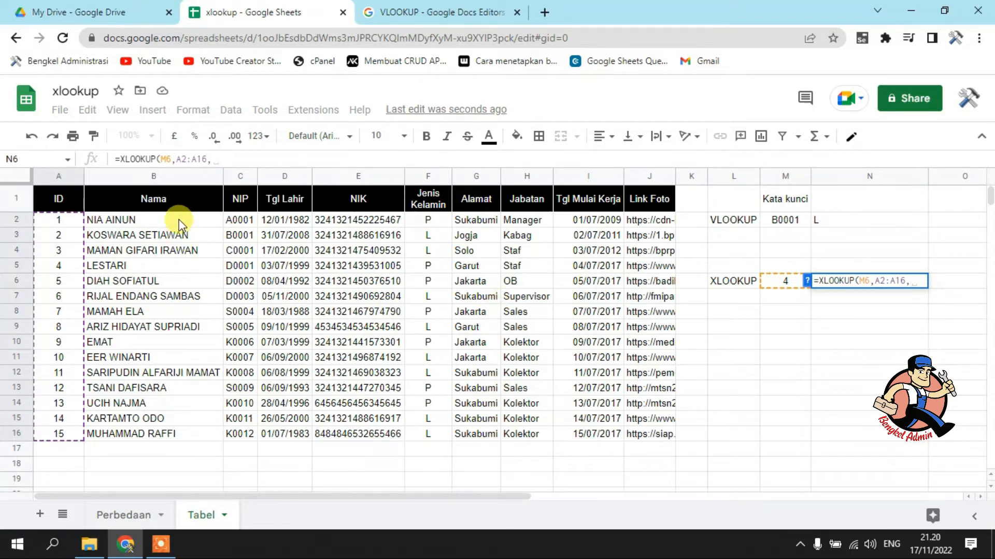
pyautogui.moveTo(163, 221); pyautogui.dragTo(173, 442)
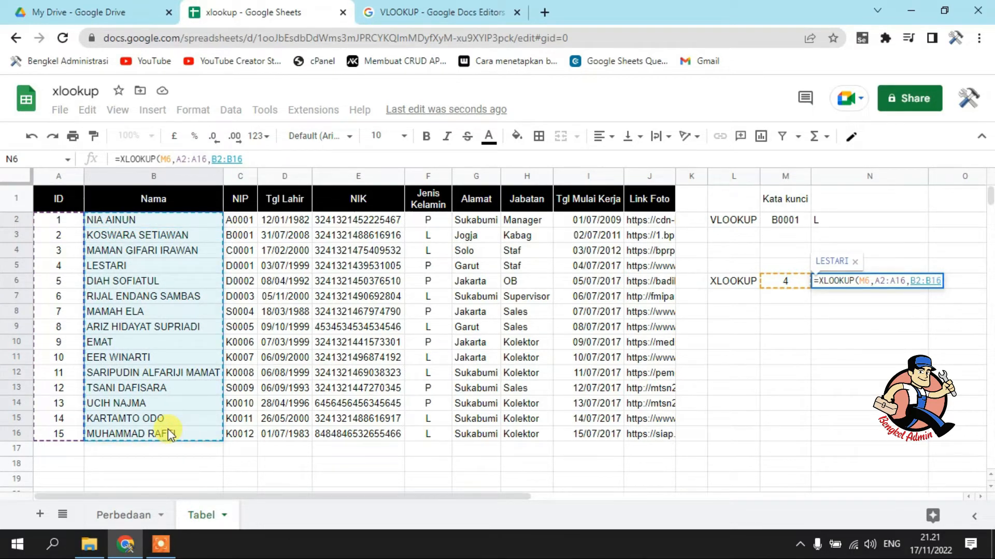
pyautogui.press('Return')
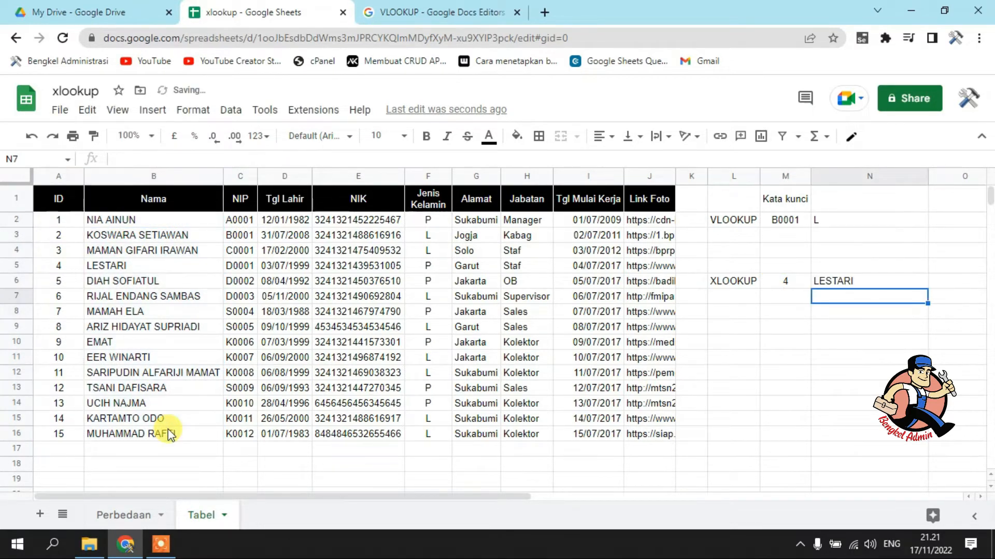
# Set the XLOOKUP keyword in M6 to 8
pyautogui.click(788, 282)
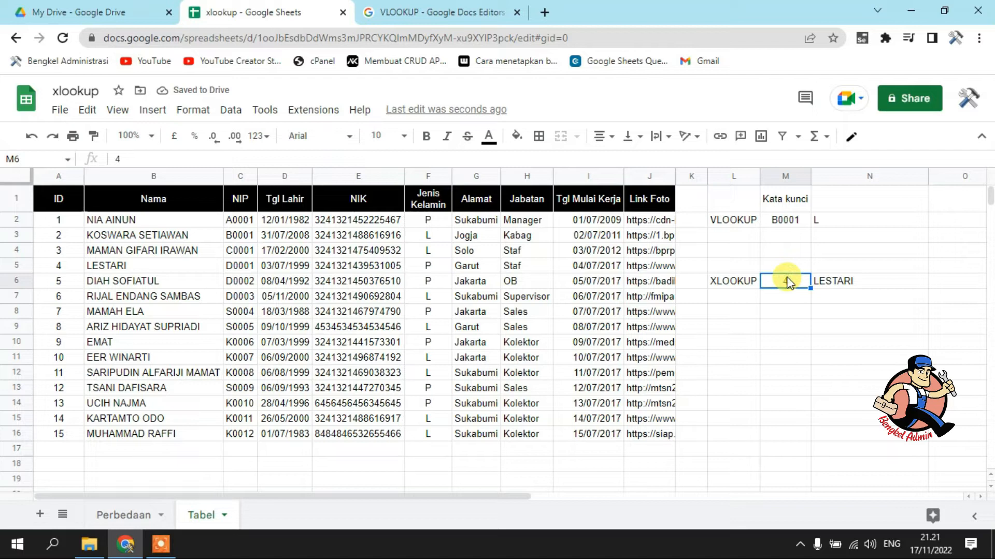
pyautogui.write('8')
pyautogui.click(791, 344)
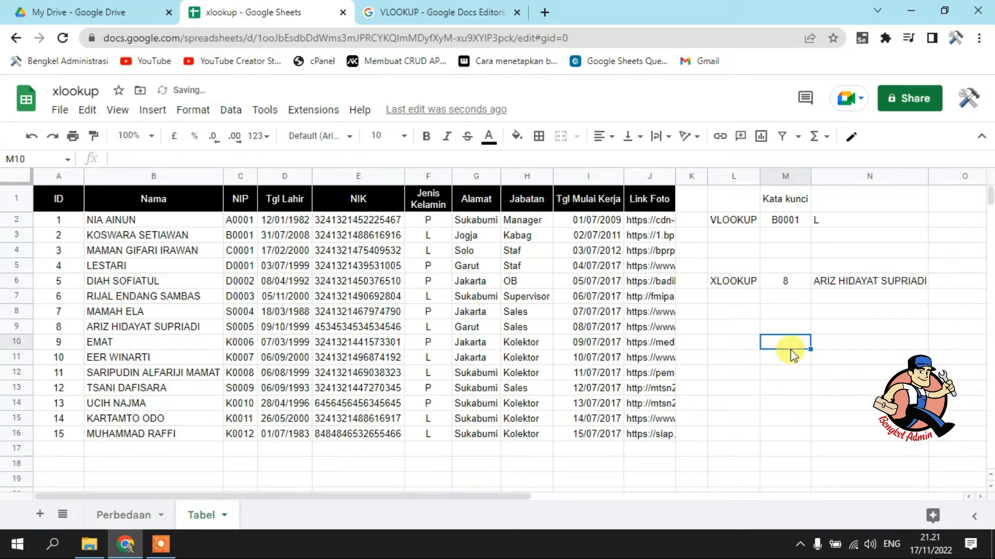
# Change the result range of the XLOOKUP formula in N6 to the Jabatan column, H2:H16
pyautogui.click(849, 283)
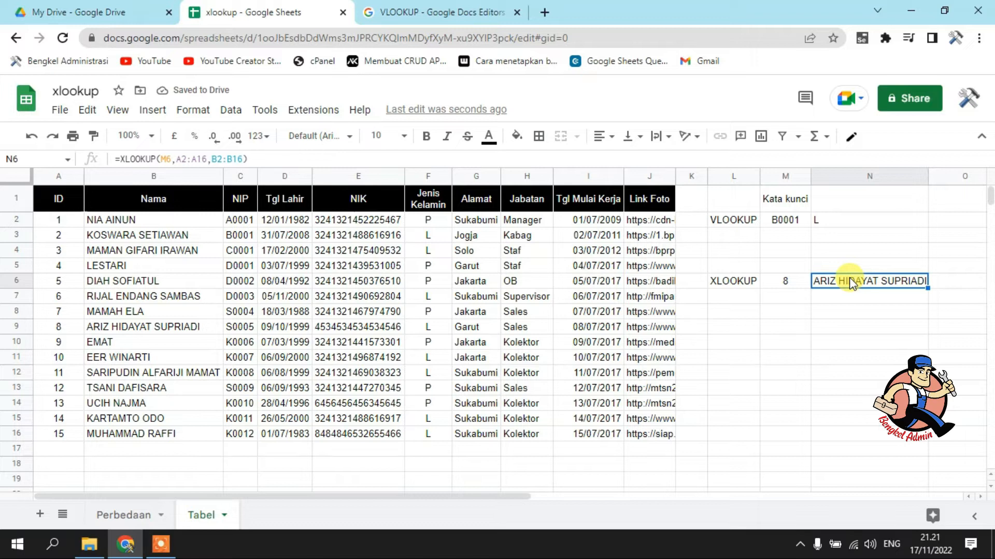
pyautogui.moveTo(212, 157); pyautogui.dragTo(275, 158)
pyautogui.press('BackSpace')
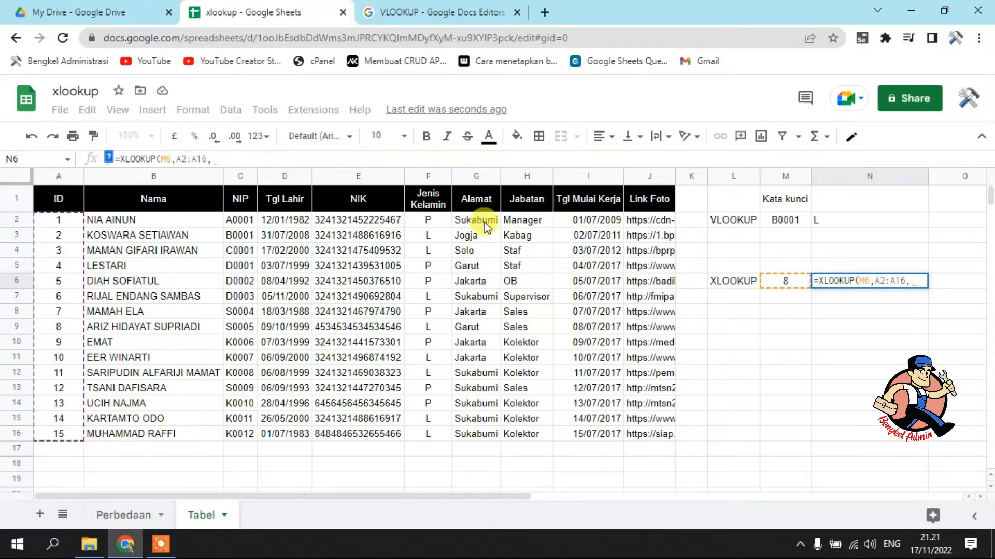
pyautogui.moveTo(522, 217); pyautogui.dragTo(542, 439)
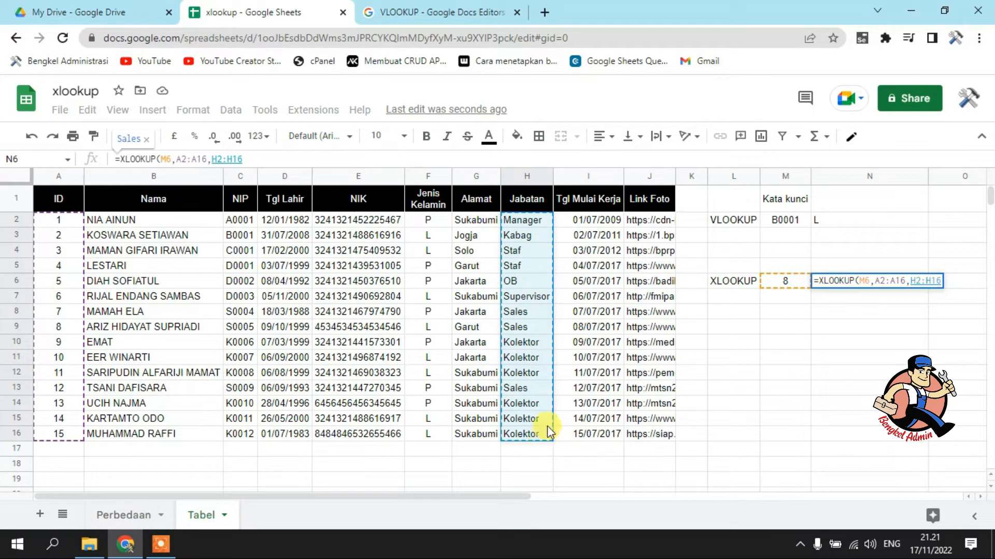
pyautogui.press('Return')
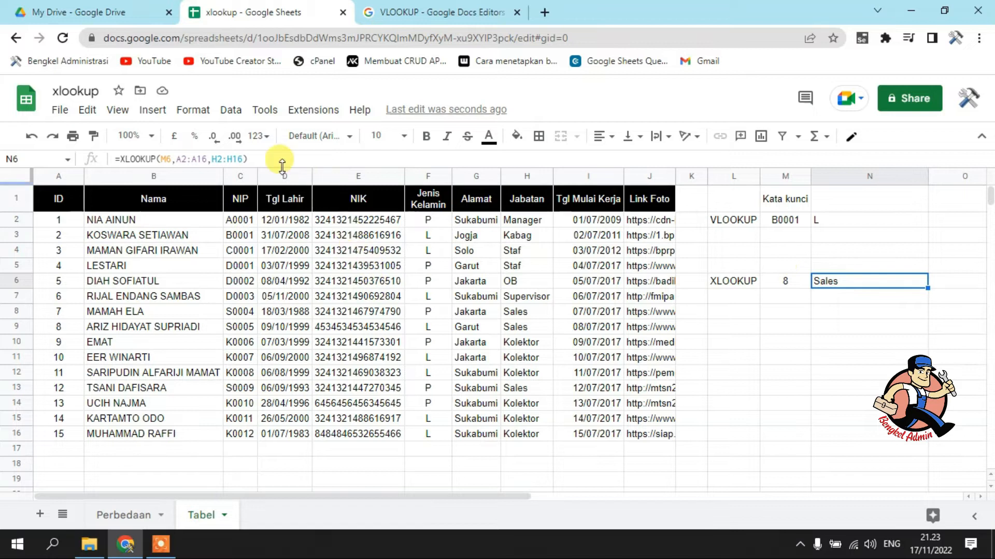
# Set the result range of the XLOOKUP formula in N6 to the columns Nama through Alamat, B2:G16
pyautogui.moveTo(213, 158); pyautogui.dragTo(283, 157)
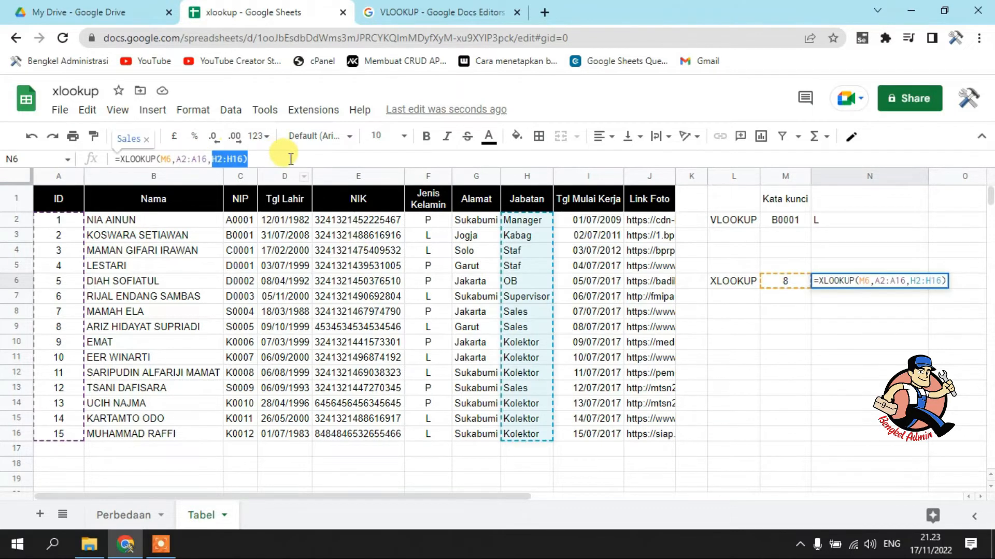
pyautogui.press('BackSpace')
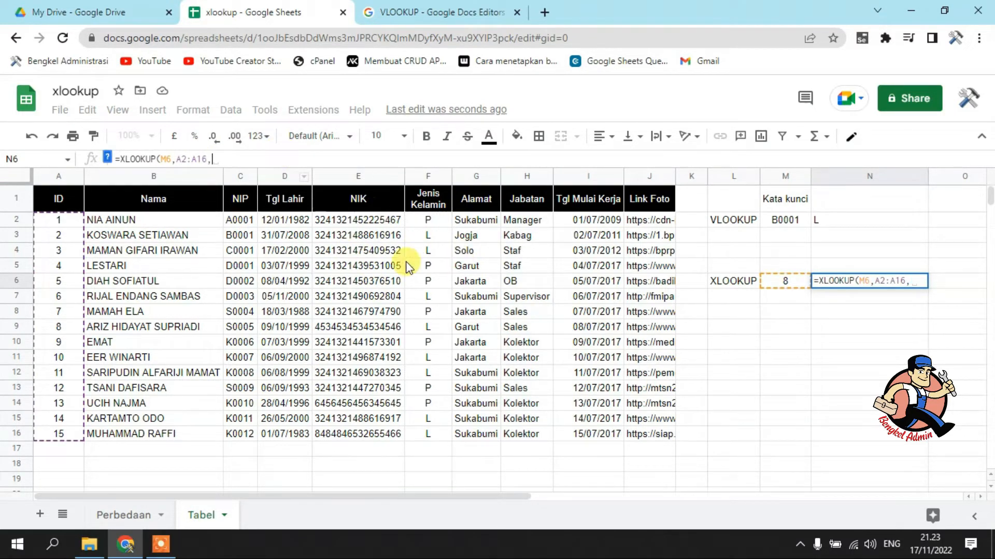
pyautogui.moveTo(144, 219); pyautogui.dragTo(654, 431)
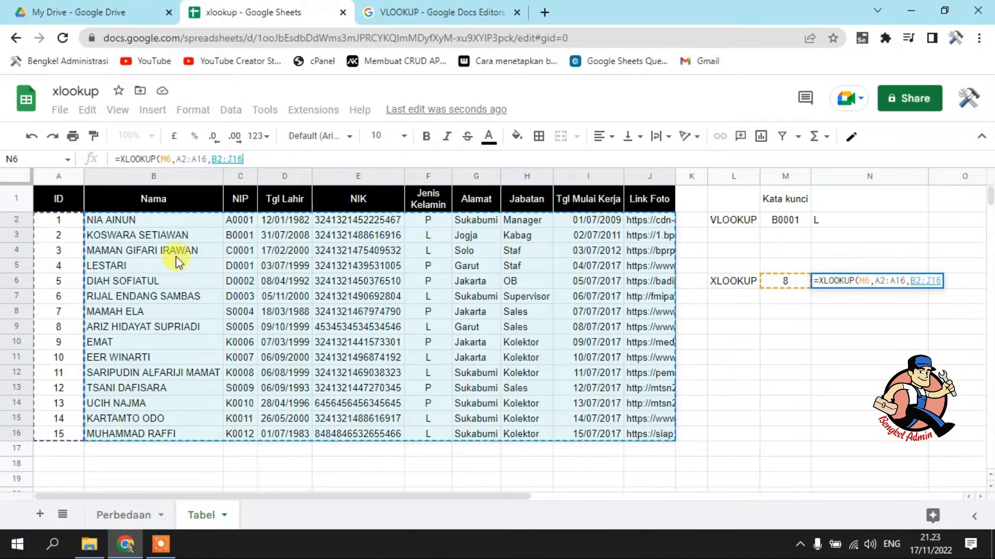
pyautogui.click(148, 210)
pyautogui.moveTo(149, 217); pyautogui.dragTo(463, 446)
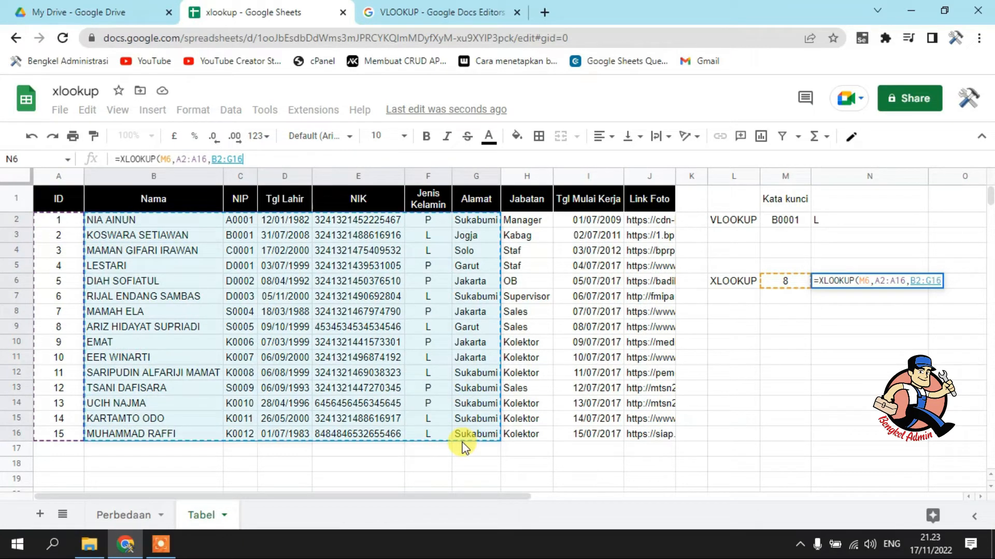
pyautogui.press('Return')
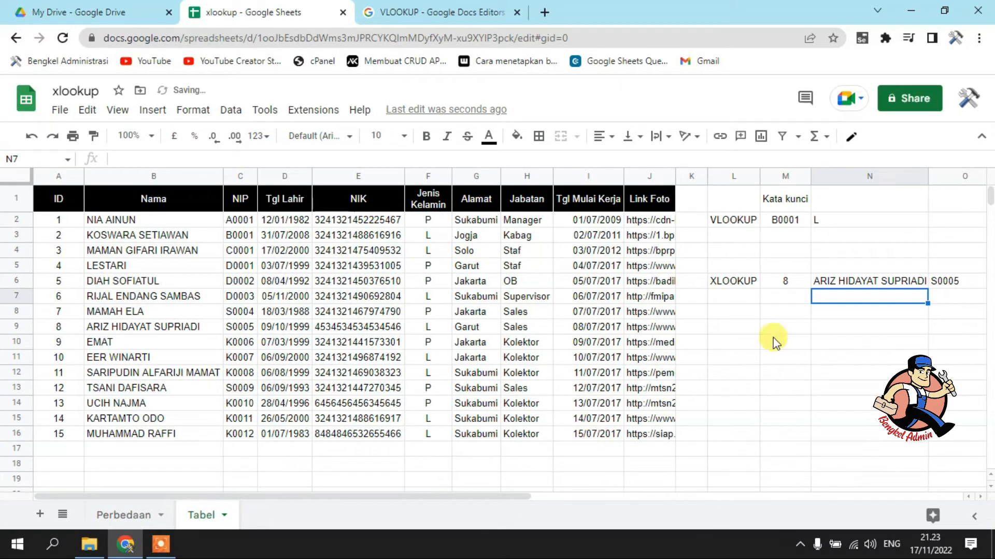
# Compare the single VLOOKUP result in N2 with the multi-column XLOOKUP results in row 6, N6 through S6
pyautogui.moveTo(512, 499); pyautogui.dragTo(750, 498)
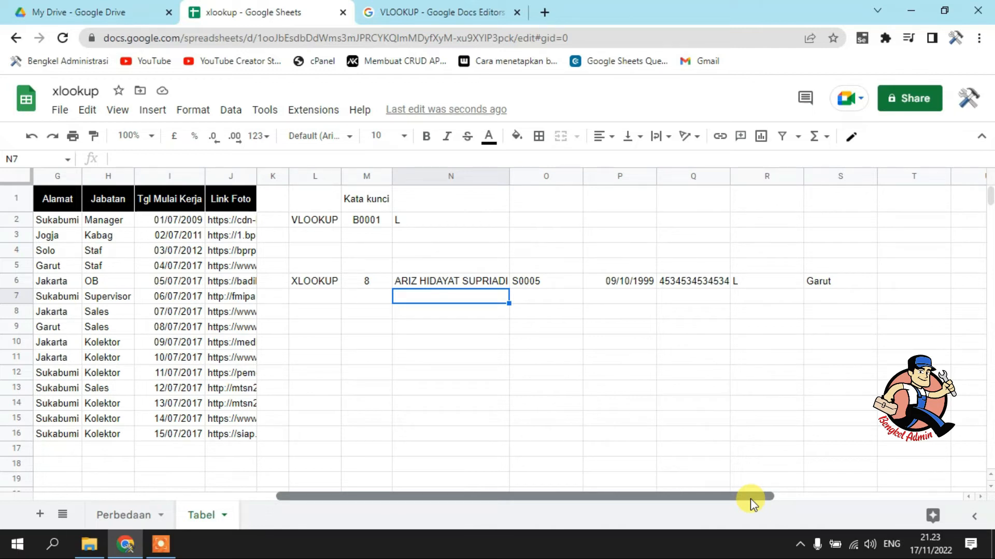
pyautogui.click(466, 215)
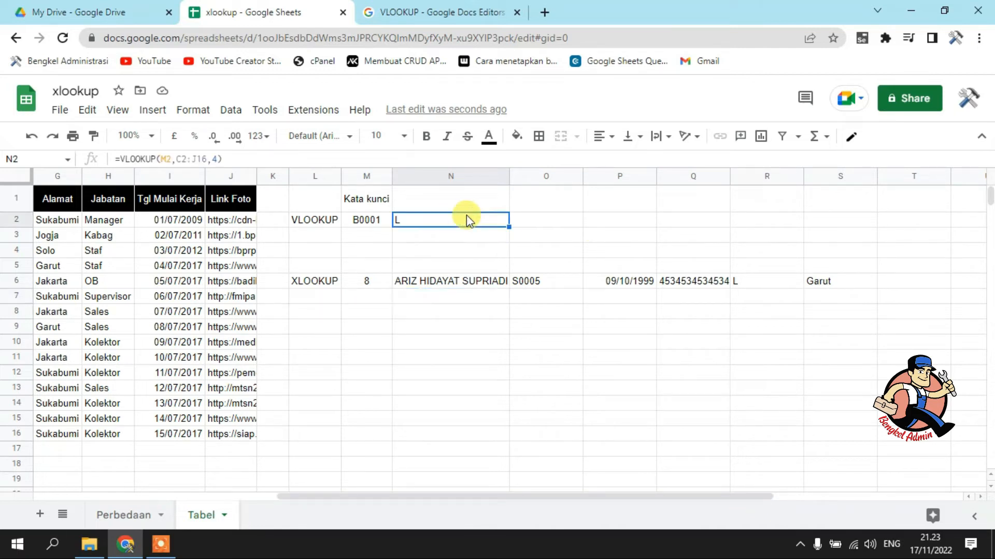
pyautogui.click(359, 285)
pyautogui.click(433, 286)
pyautogui.click(588, 278)
pyautogui.click(700, 287)
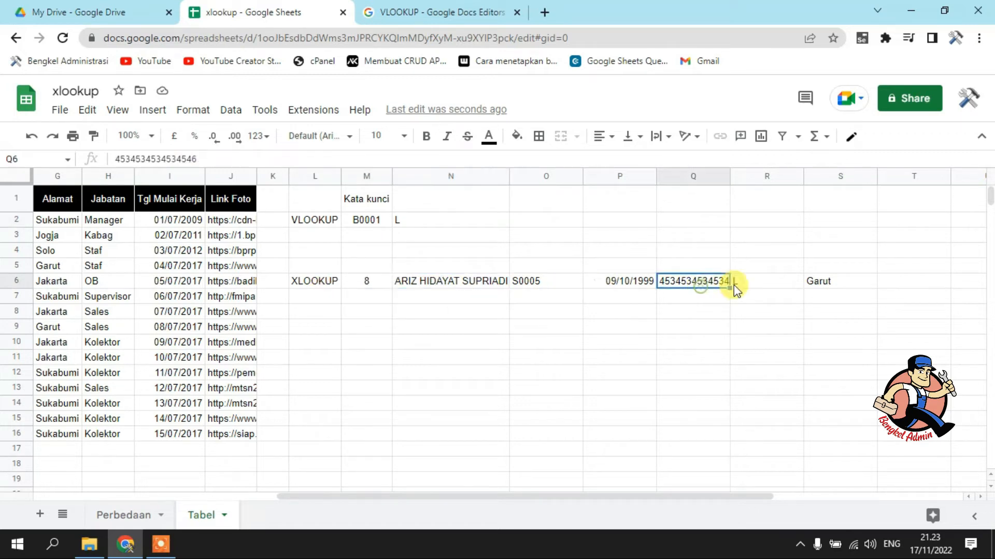
pyautogui.click(816, 283)
pyautogui.moveTo(526, 493); pyautogui.dragTo(266, 506)
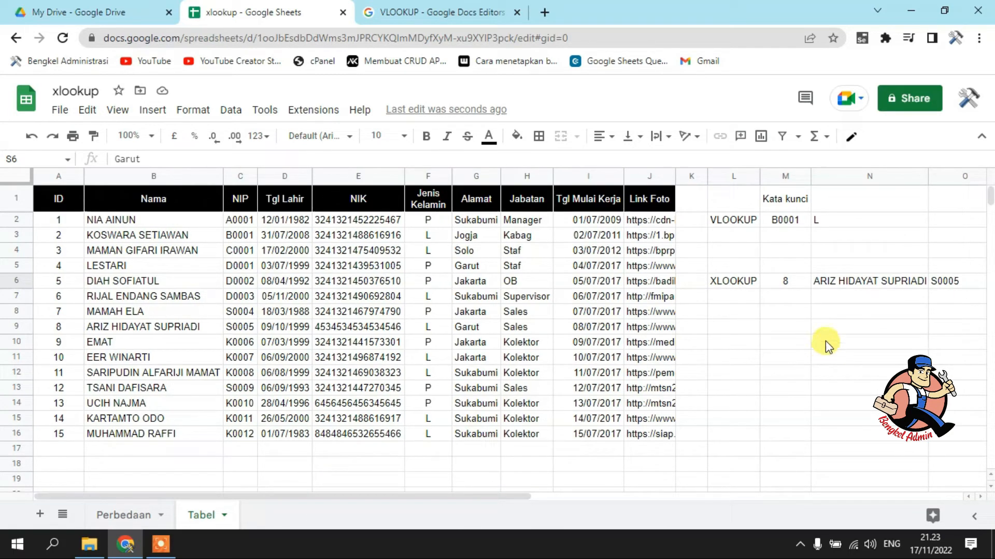
# Set the XLOOKUP keyword in M6 to the NIP of the employee in row 9
pyautogui.click(790, 283)
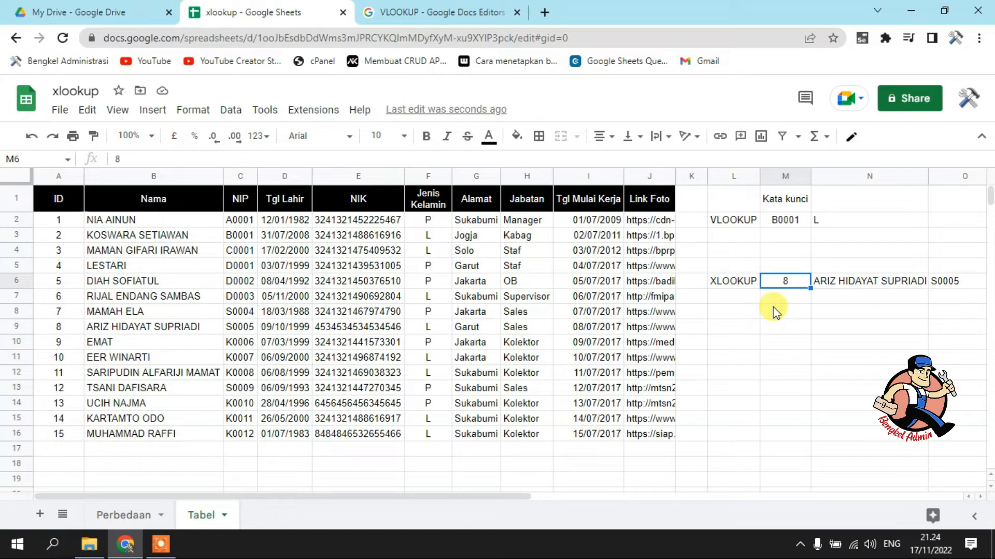
pyautogui.write('S0005')
pyautogui.press('Return')
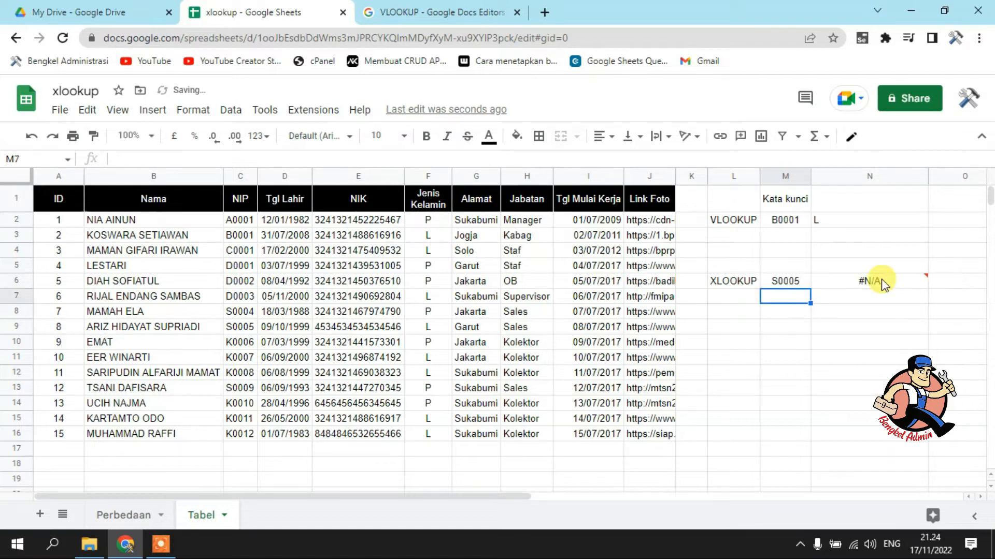
# Change the formula in N6 to =XLOOKUP(M6,C:C,B:E) and dismiss the suggested formula
pyautogui.click(876, 290)
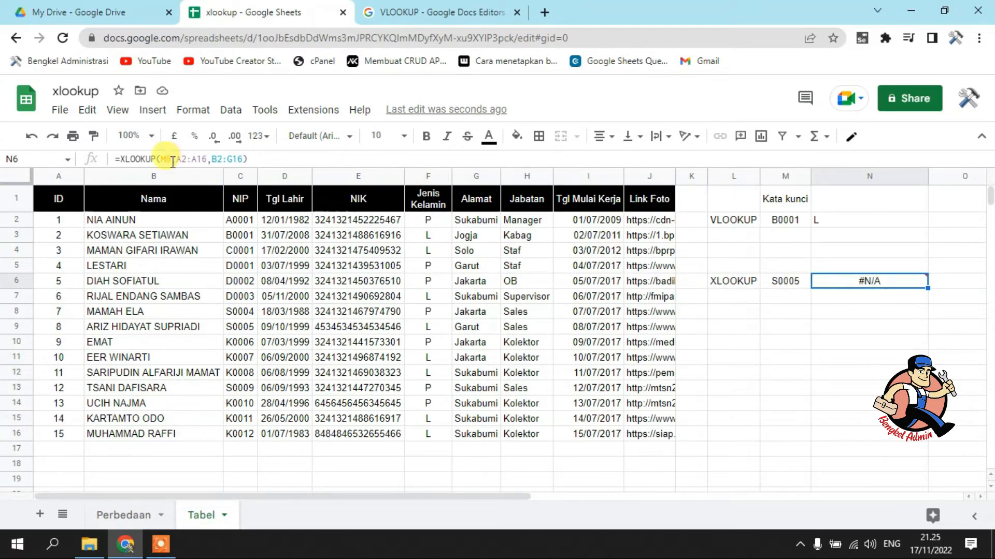
pyautogui.moveTo(176, 158); pyautogui.dragTo(336, 158)
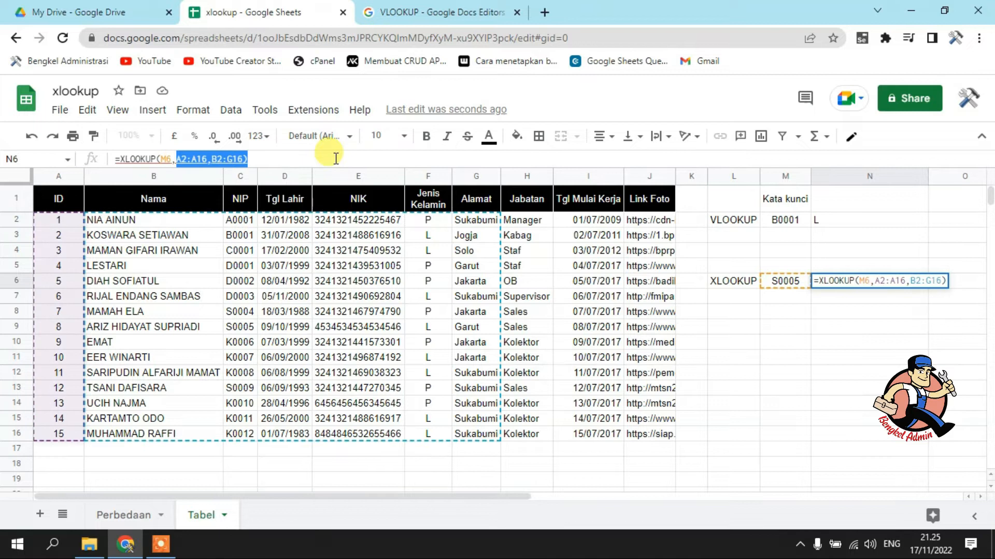
pyautogui.press('BackSpace')
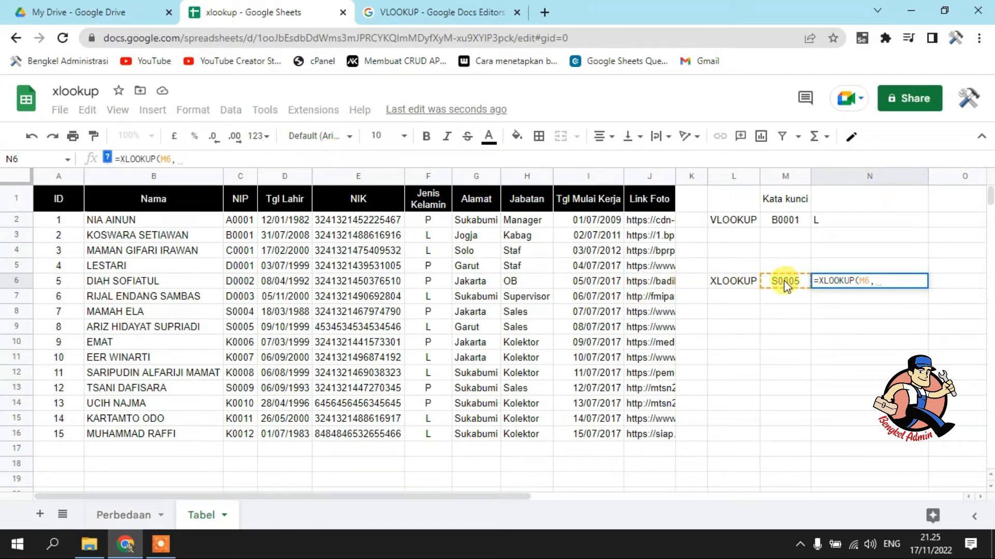
pyautogui.click(237, 180)
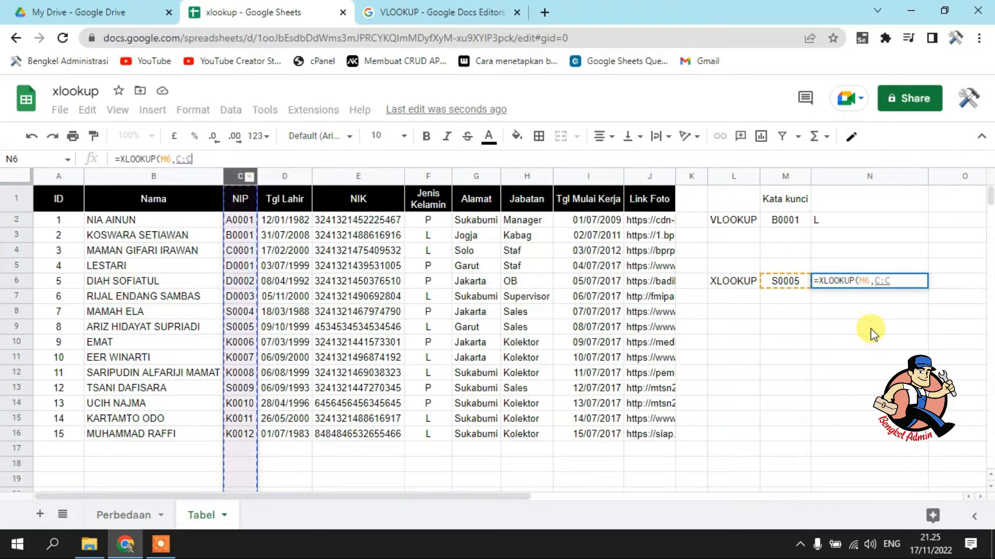
pyautogui.click(901, 280)
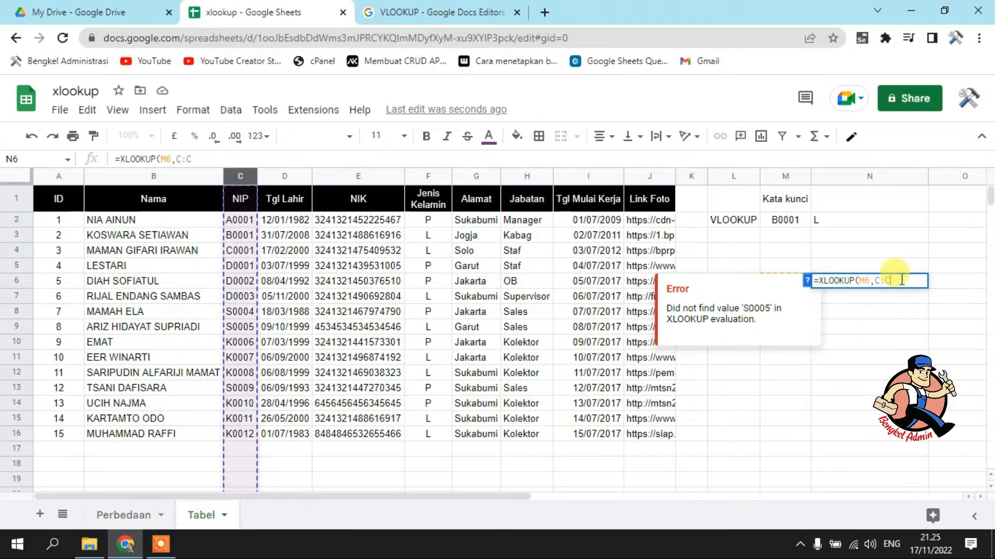
pyautogui.write(',')
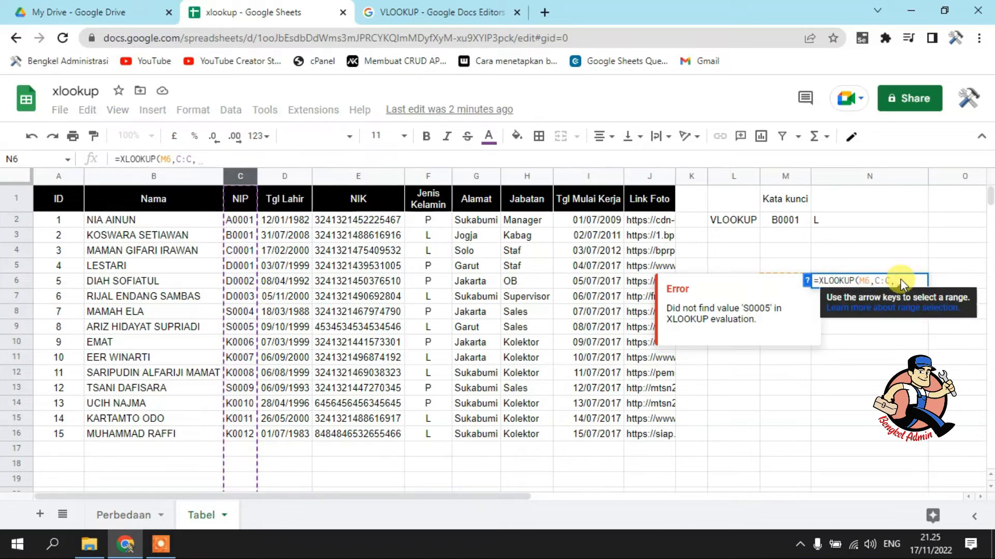
pyautogui.moveTo(115, 179); pyautogui.dragTo(375, 186)
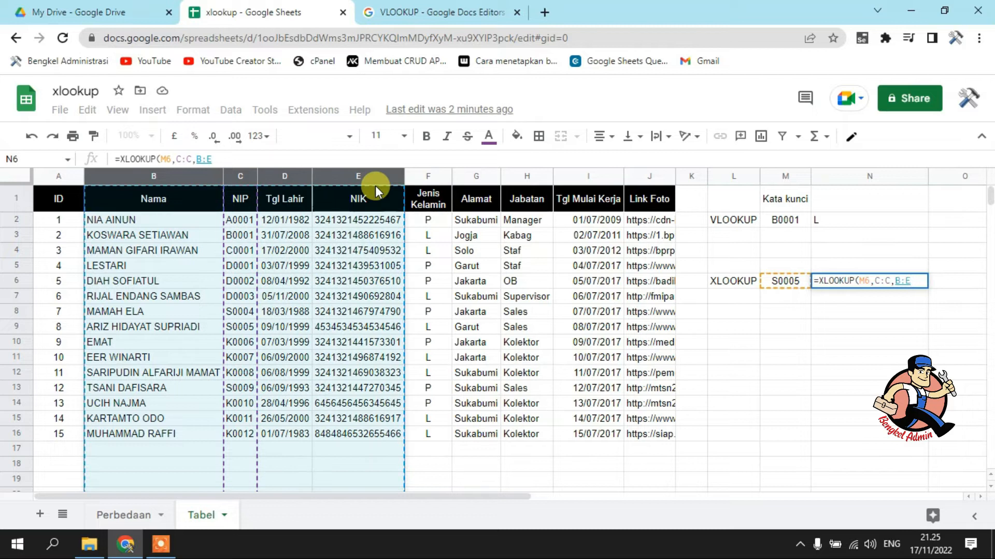
pyautogui.press('Return')
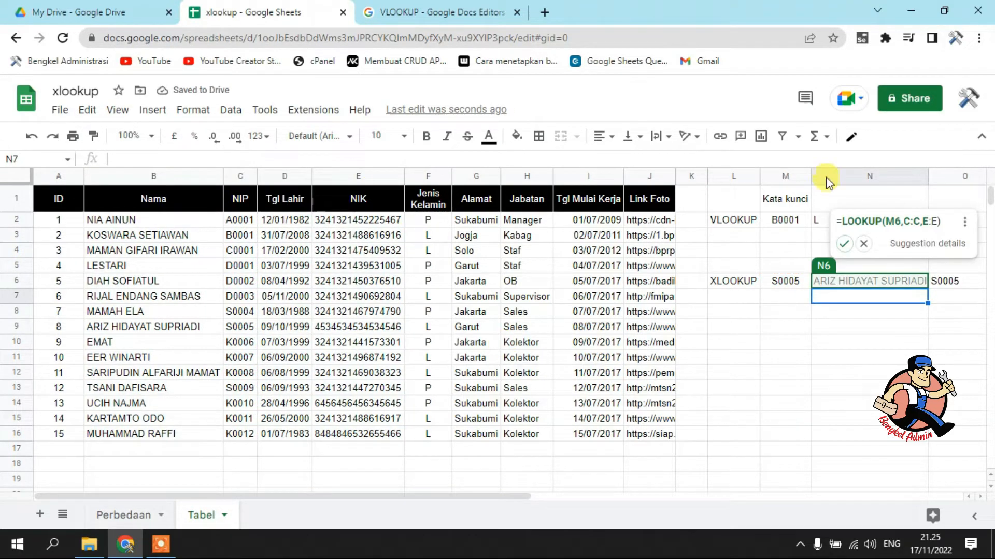
pyautogui.click(863, 243)
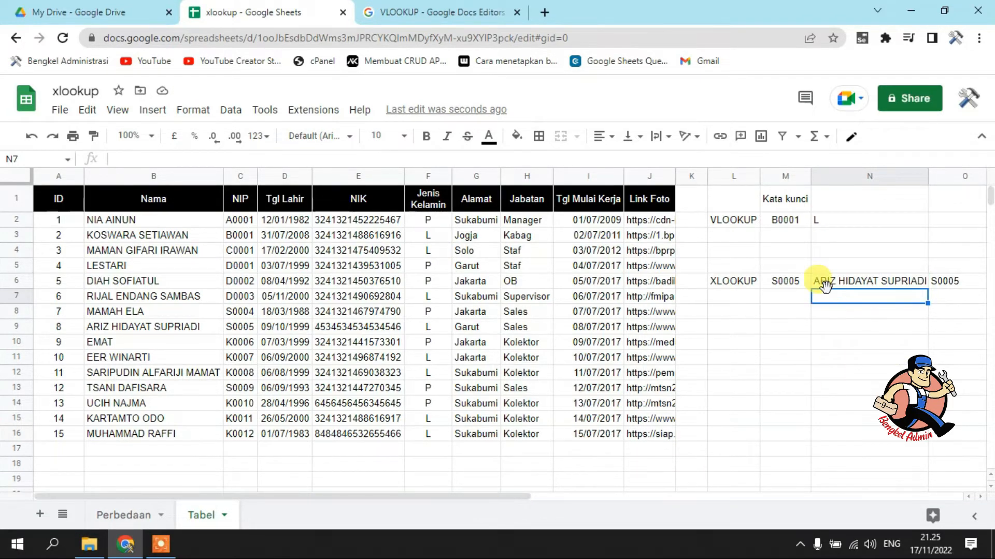
# Review the XLOOKUP results in row 6, then set the keyword in M6 to the column heading NIP
pyautogui.click(790, 286)
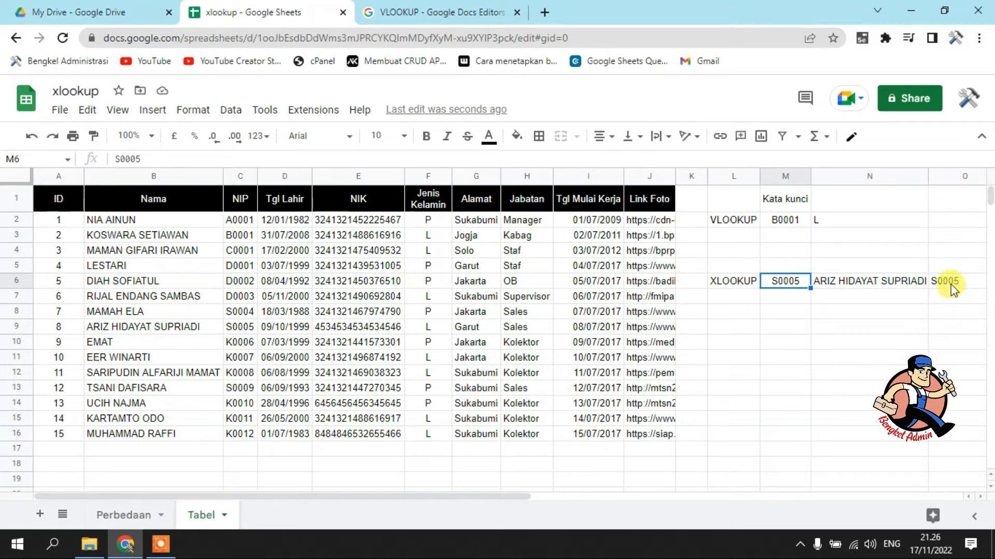
pyautogui.moveTo(475, 497); pyautogui.dragTo(806, 495)
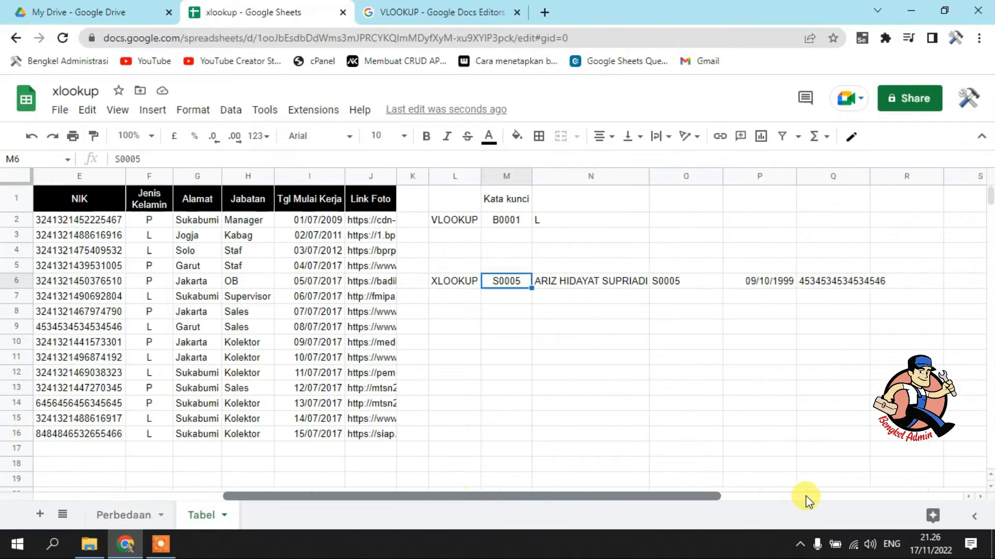
pyautogui.moveTo(694, 500); pyautogui.dragTo(362, 501)
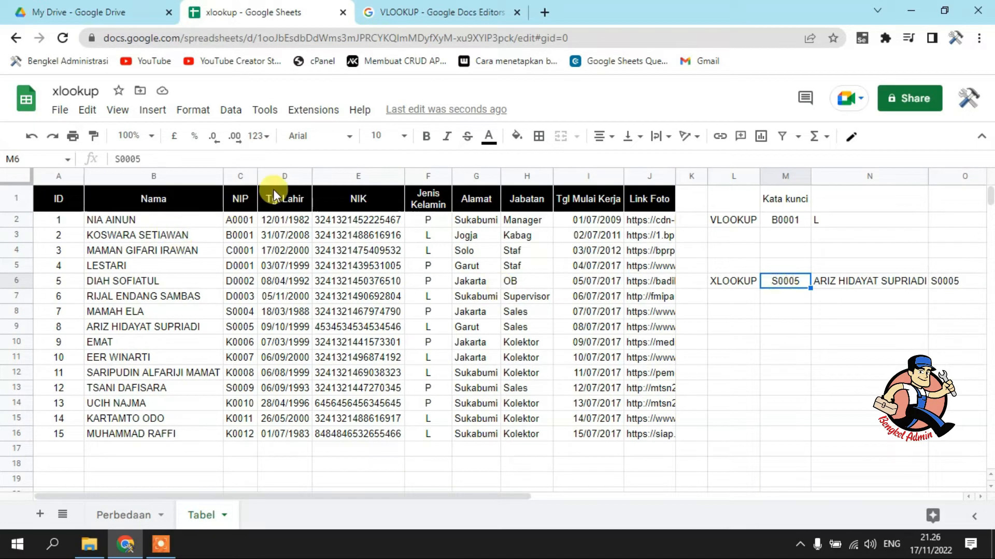
pyautogui.click(847, 281)
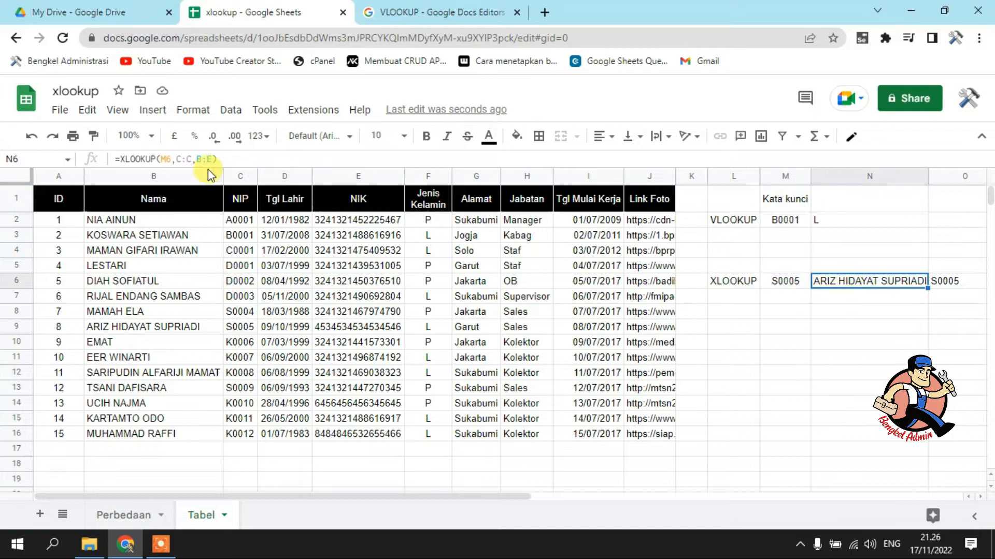
pyautogui.click(789, 287)
pyautogui.write('ni')
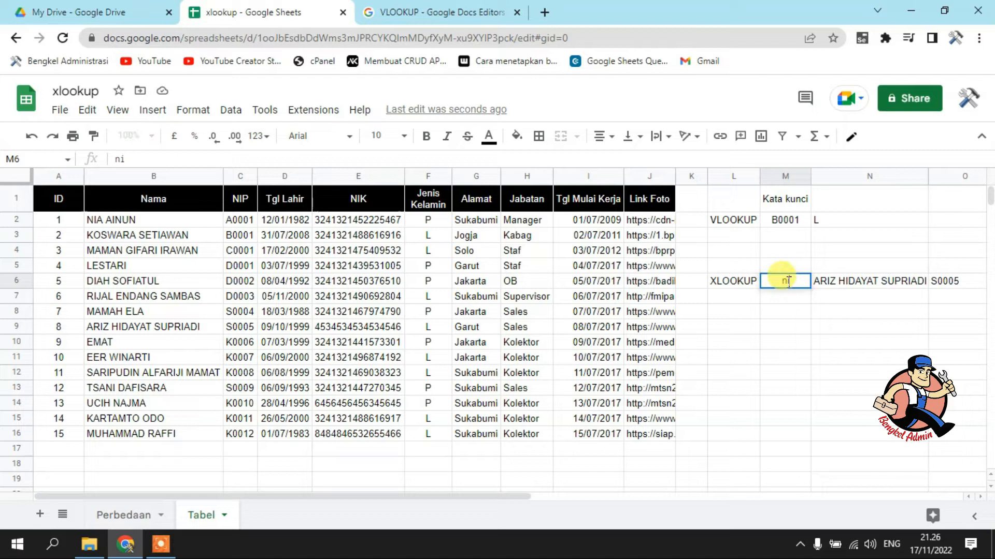
pyautogui.press('BackSpace')
pyautogui.write('NIP')
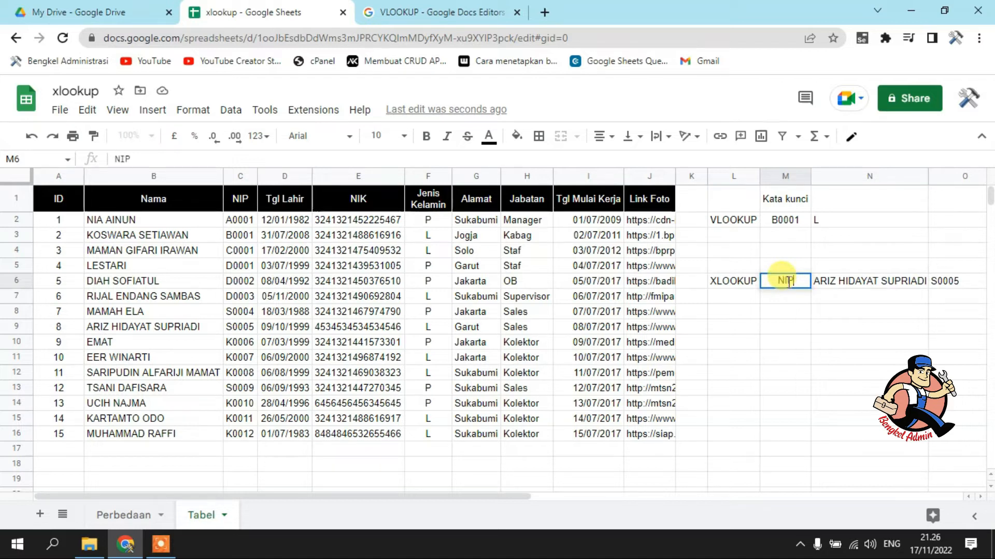
pyautogui.press('Return')
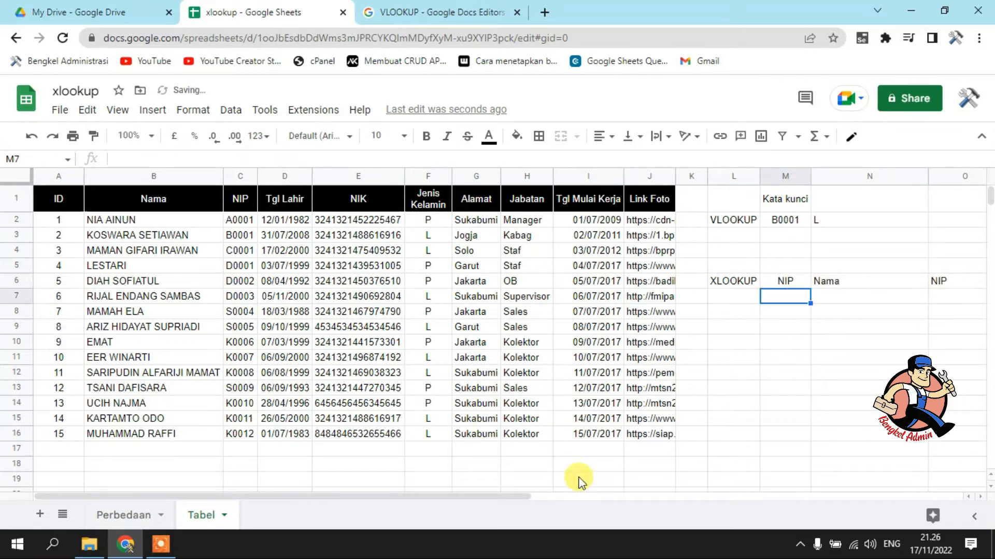
# Set the XLOOKUP keyword in M6 to U554, a code that is not in the table
pyautogui.moveTo(481, 492); pyautogui.dragTo(510, 493)
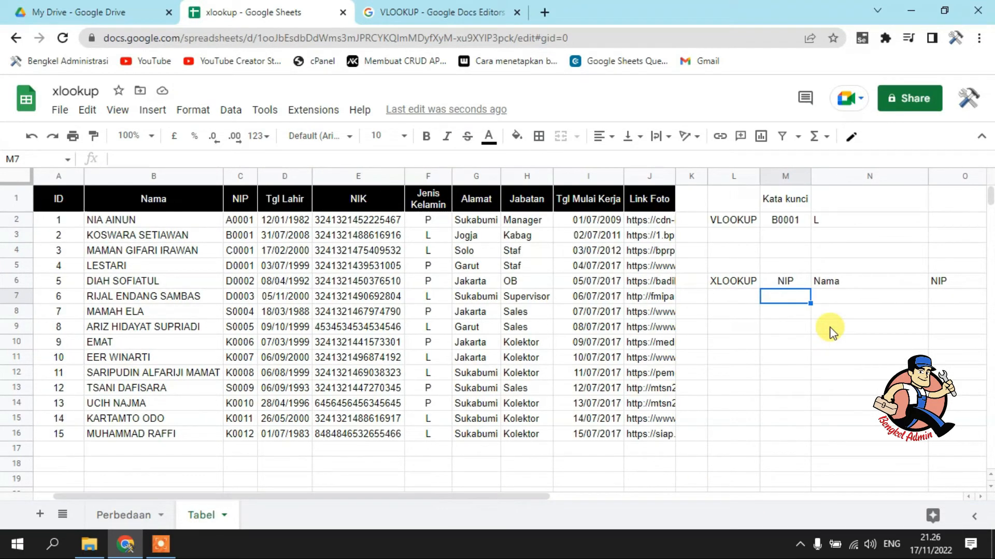
pyautogui.click(783, 282)
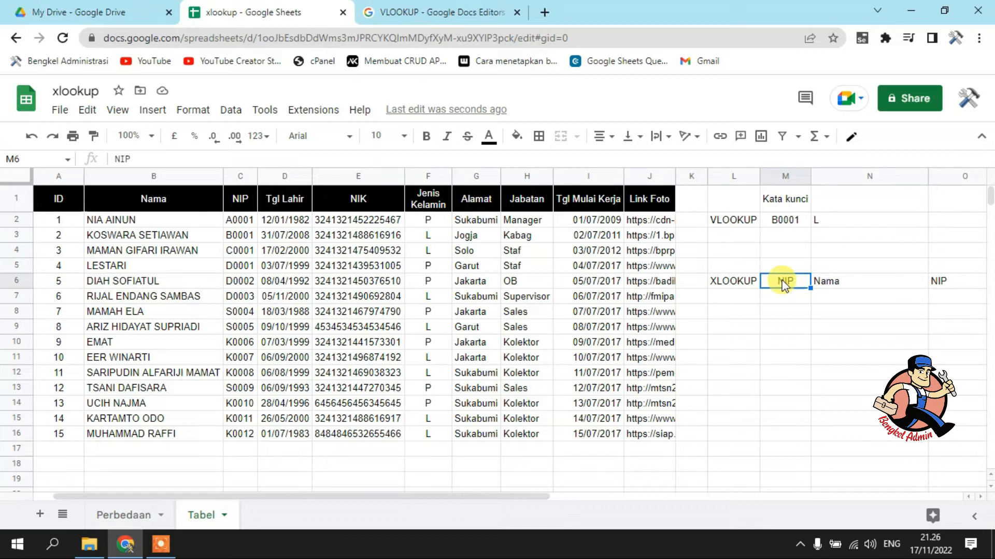
pyautogui.write('U554')
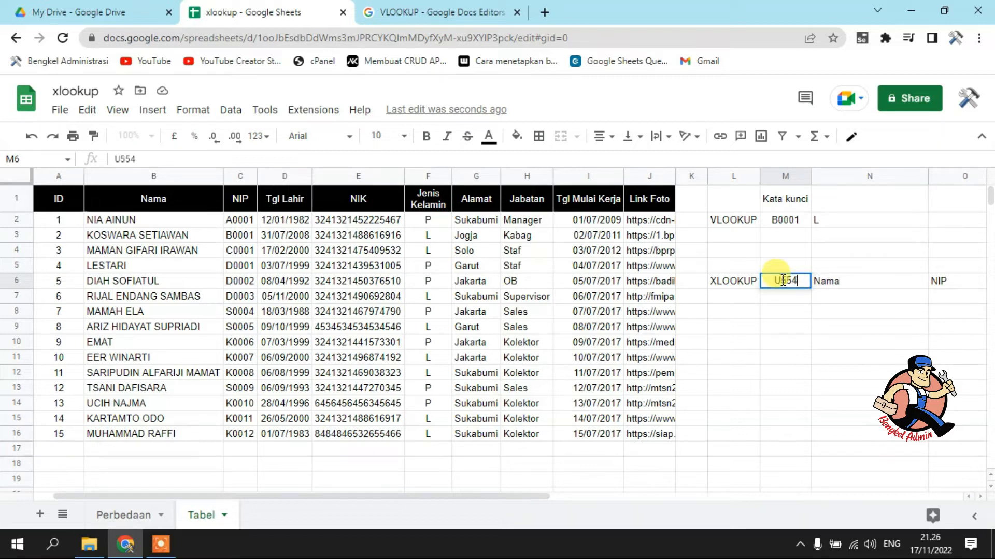
pyautogui.press('Return')
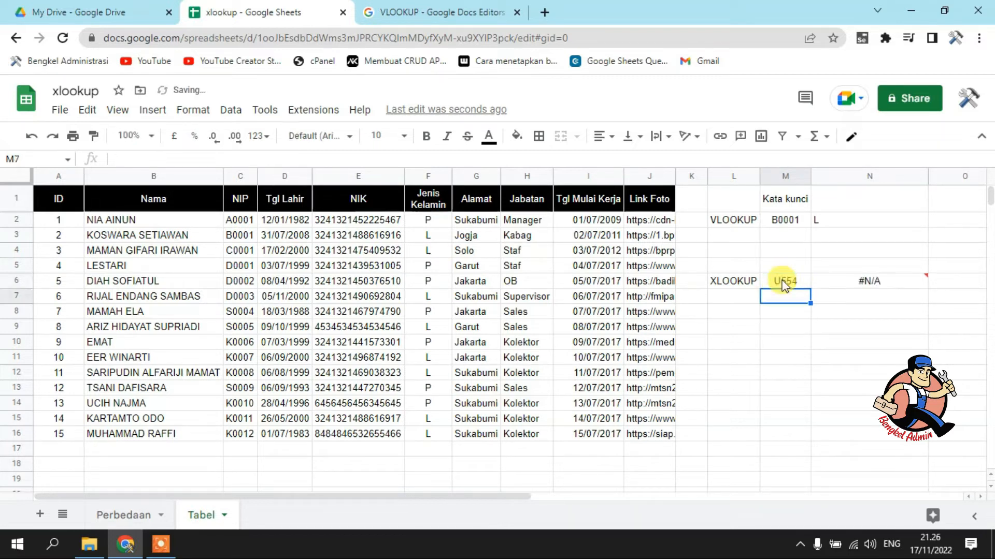
# Add the not-found text "TIDAK DI TEMUKAN" as the fourth argument of the XLOOKUP formula in N6, then review the keyword and formula
pyautogui.moveTo(515, 492); pyautogui.dragTo(598, 485)
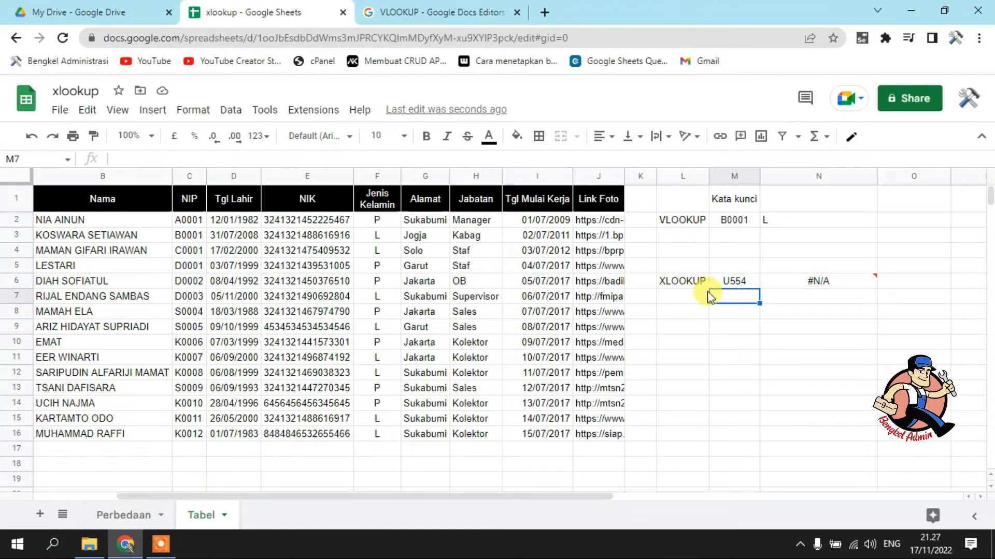
pyautogui.click(814, 284)
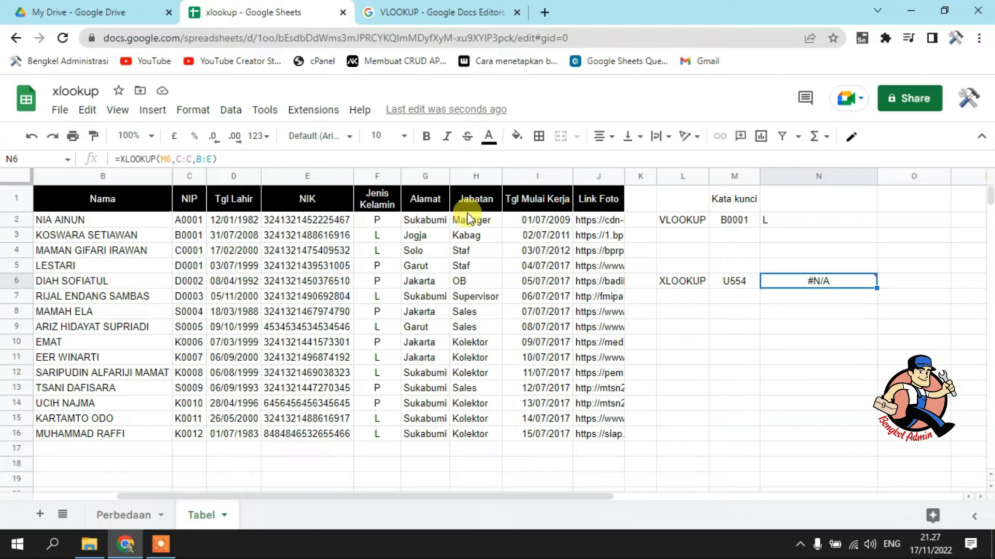
pyautogui.doubleClick(859, 280)
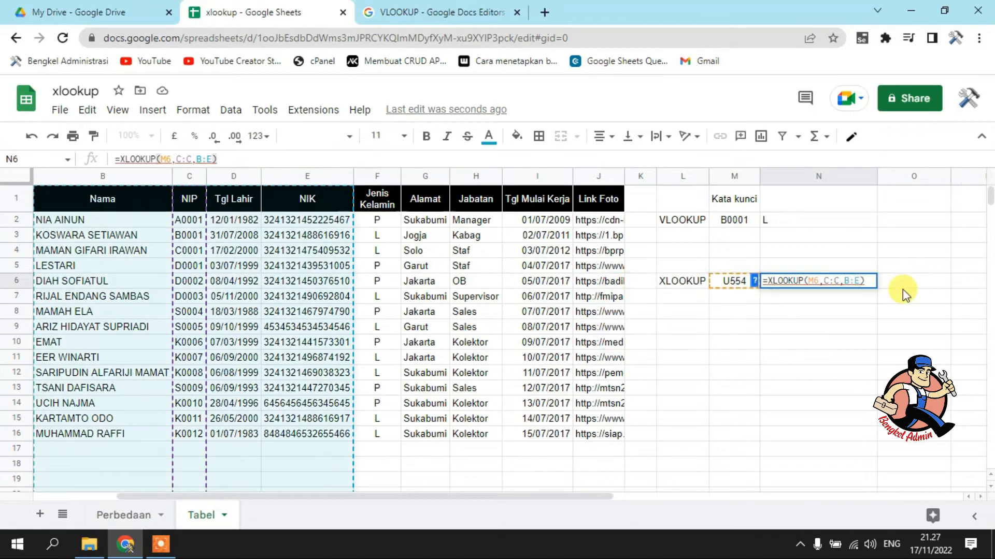
pyautogui.write(',')
pyautogui.write('"T')
pyautogui.write('IDAK DI ')
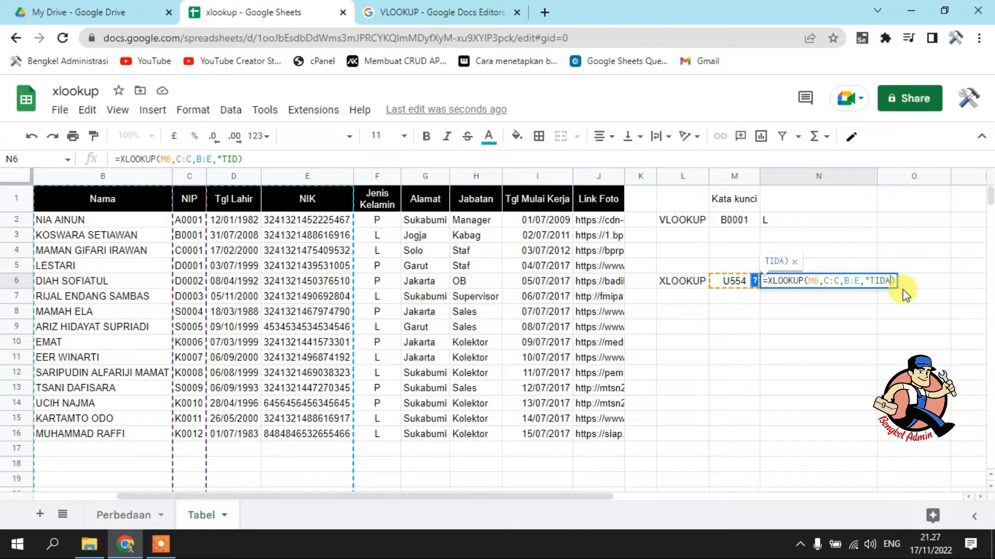
pyautogui.write('TEMUKAN"')
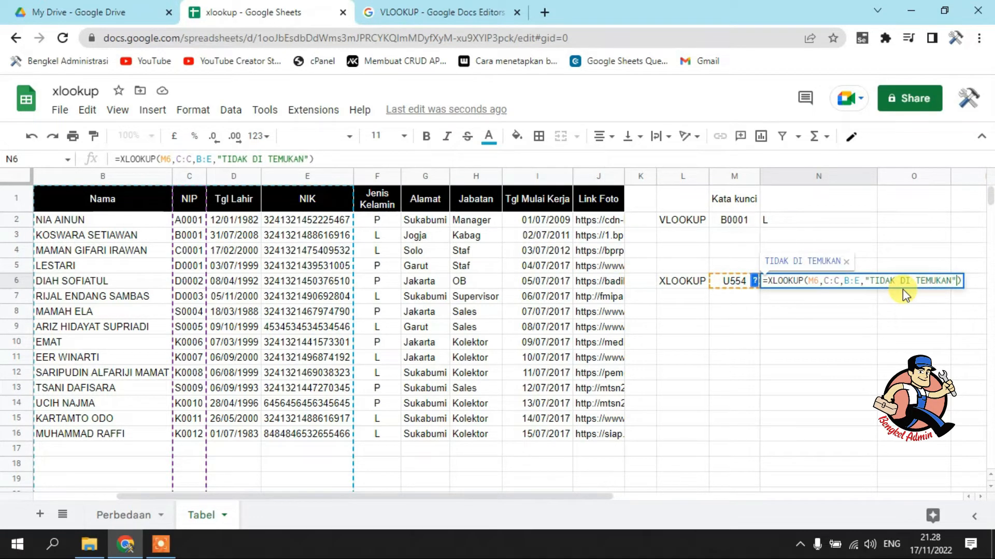
pyautogui.press('Return')
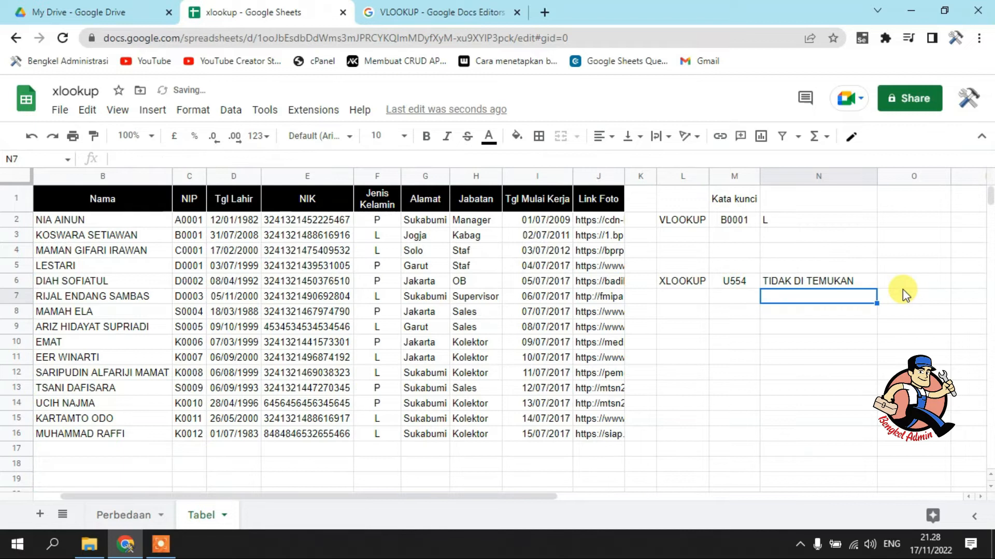
pyautogui.click(739, 282)
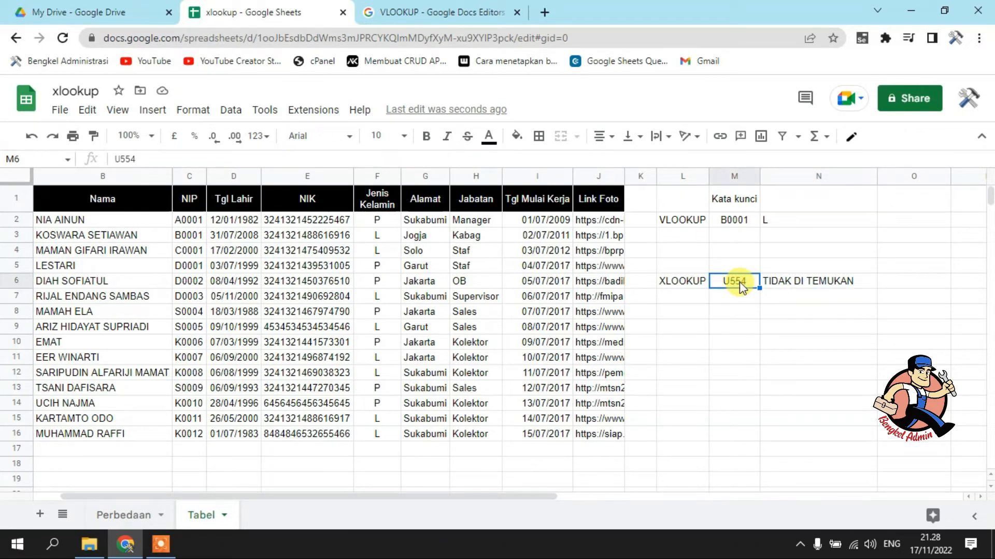
pyautogui.moveTo(543, 501); pyautogui.dragTo(455, 505)
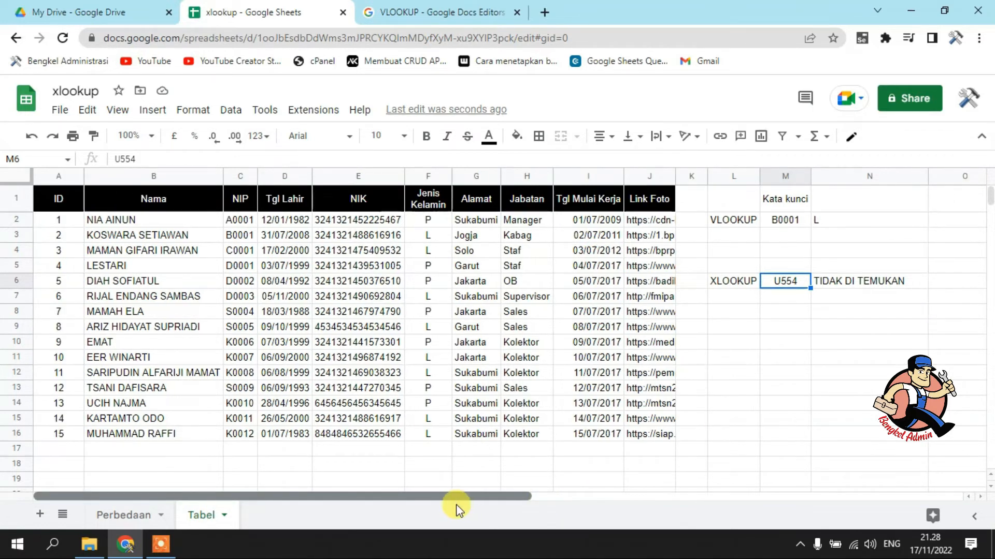
pyautogui.click(868, 286)
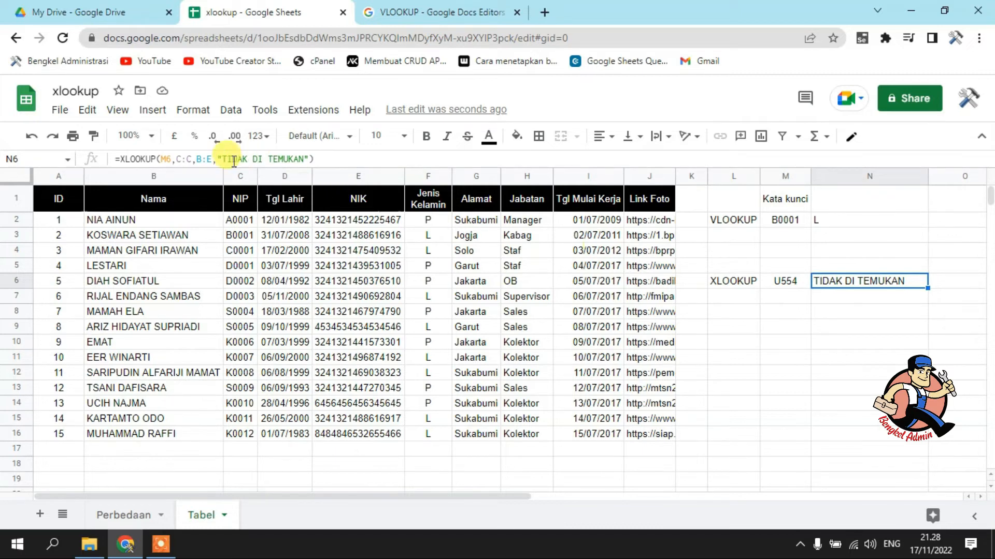
# Replace the not-found text in the N6 XLOOKUP formula with an empty string, giving =XLOOKUP(M6,C:C,B:E,"")
pyautogui.moveTo(224, 159); pyautogui.dragTo(304, 158)
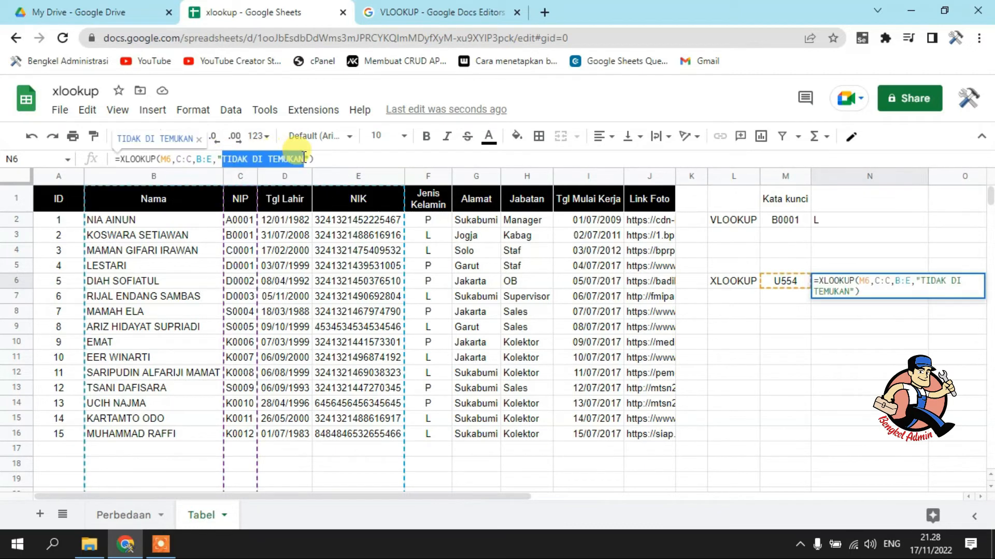
pyautogui.press('BackSpace')
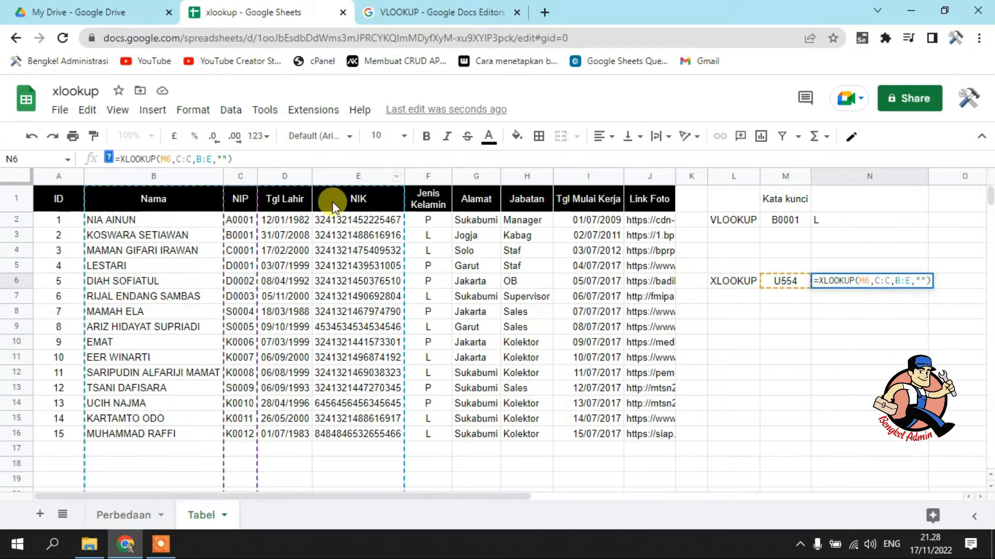
pyautogui.press('Return')
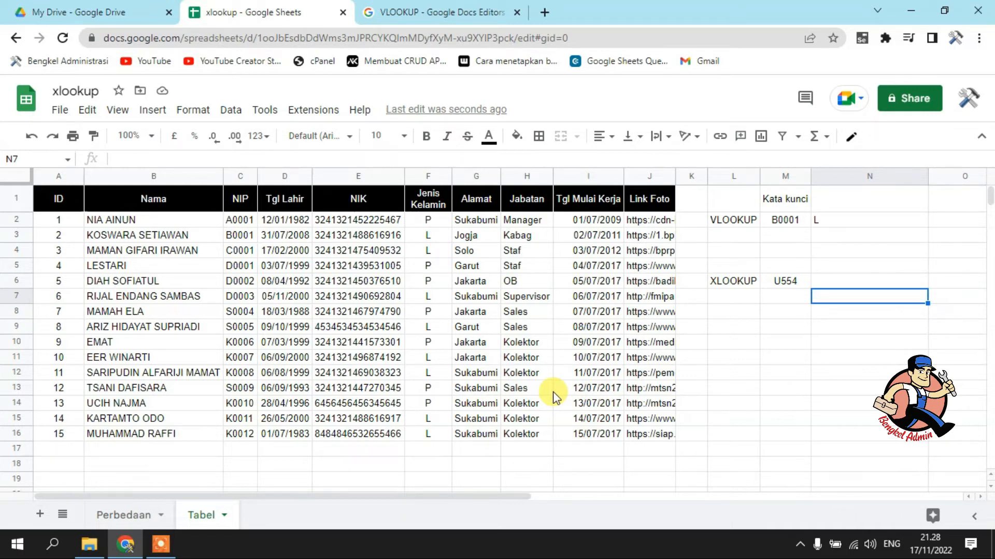
# Remove the empty-string argument from the XLOOKUP formula in N6, leaving =XLOOKUP(M6,C:C,B:E), and inspect the cell's error note
pyautogui.press('Up')
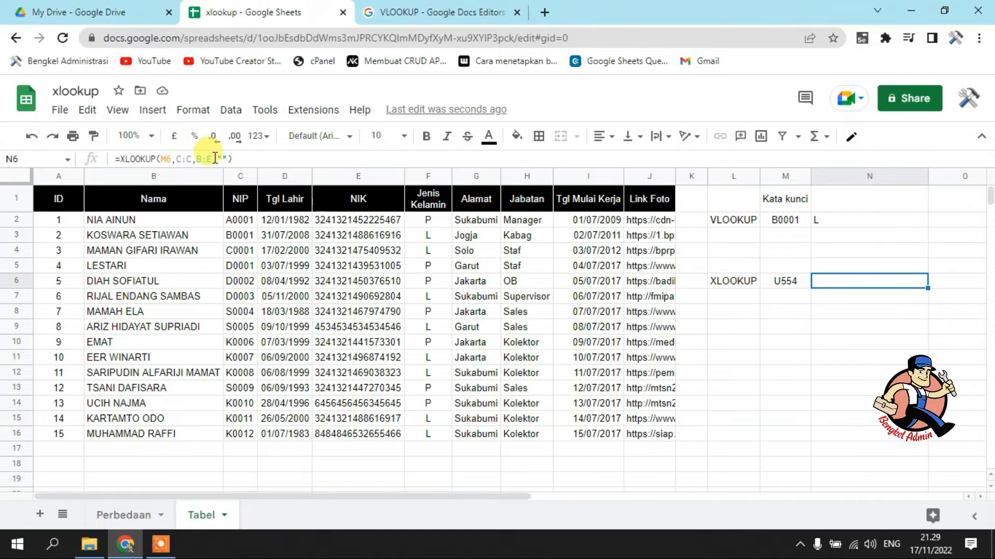
pyautogui.click(277, 158)
pyautogui.press('BackSpace')
pyautogui.press('BackSpace')
pyautogui.press('BackSpace')
pyautogui.press('BackSpace')
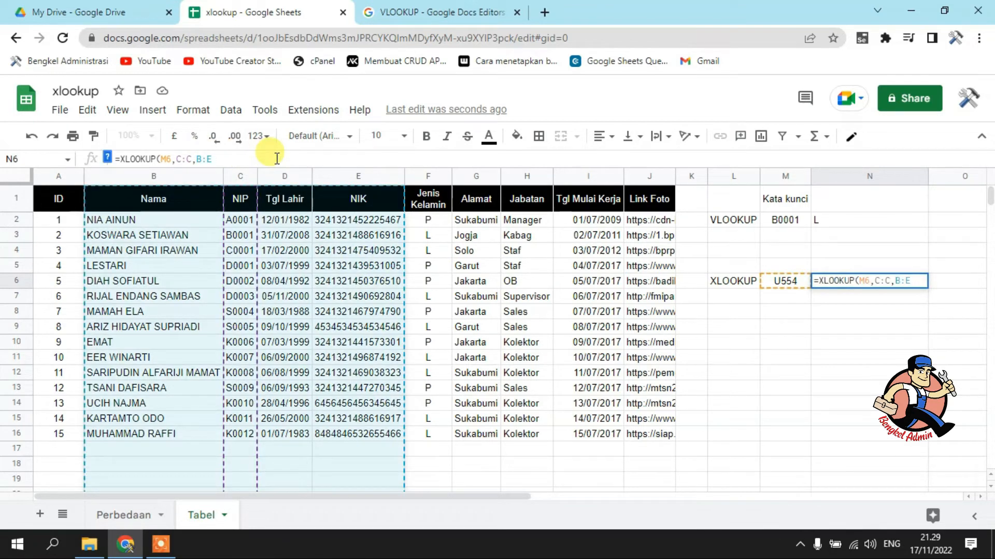
pyautogui.press('Return')
pyautogui.press('Up')
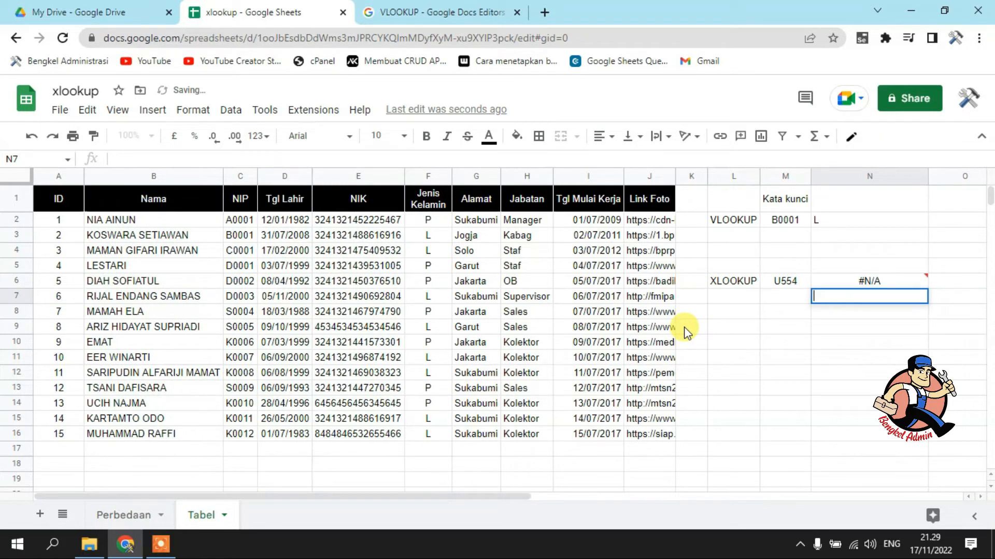
pyautogui.moveTo(896, 281)
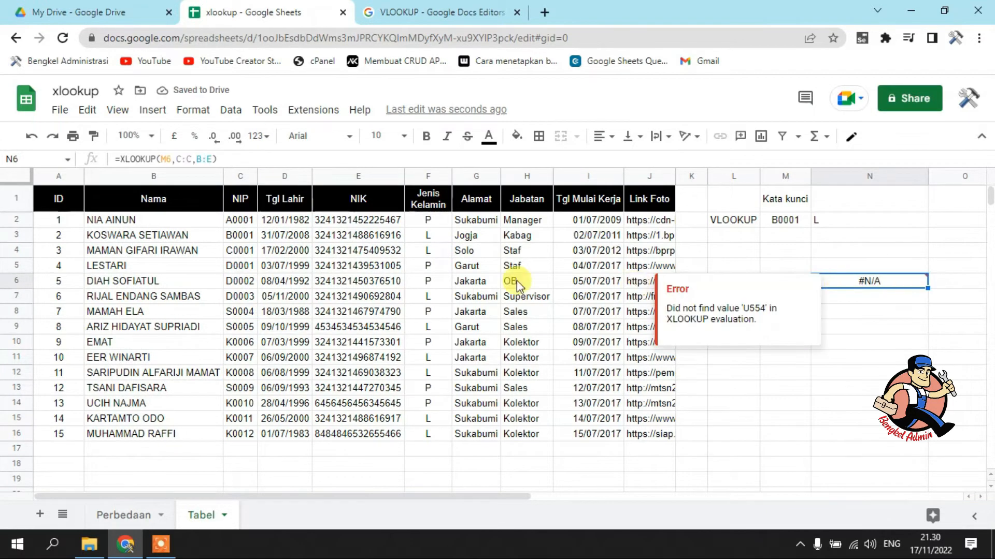
pyautogui.click(802, 386)
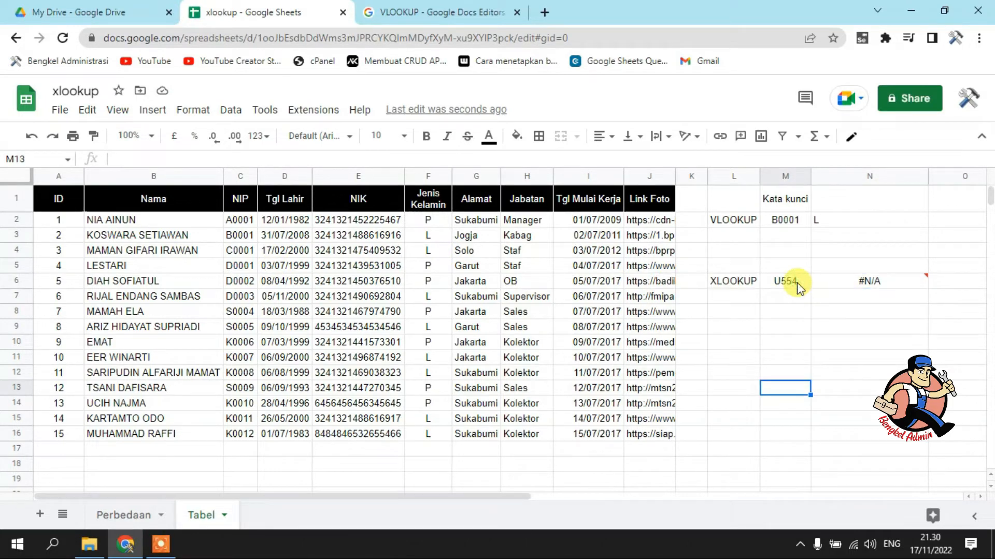
# Set the XLOOKUP keyword in M6 to D0001
pyautogui.click(798, 286)
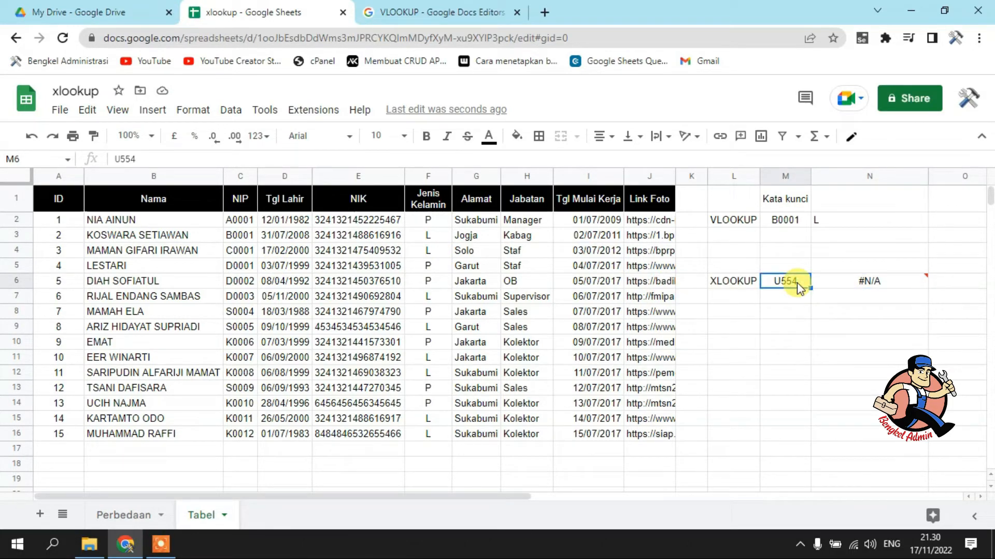
pyautogui.write('D0')
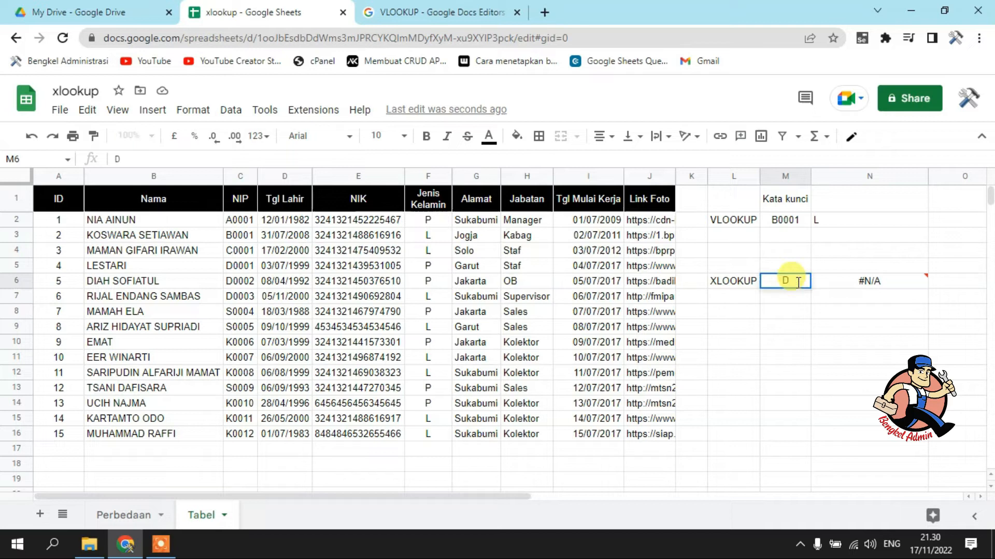
pyautogui.write('00')
pyautogui.write('01')
pyautogui.press('Tab')
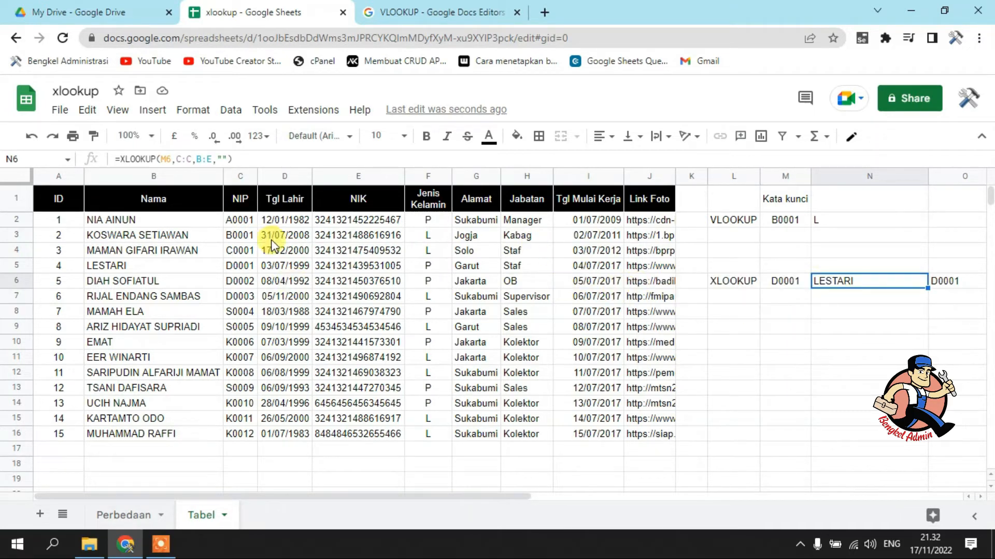
# Add match mode 1 as the fifth argument, making the N6 formula =XLOOKUP(M6,C:C,B:E,"",1), then review it
pyautogui.click(229, 156)
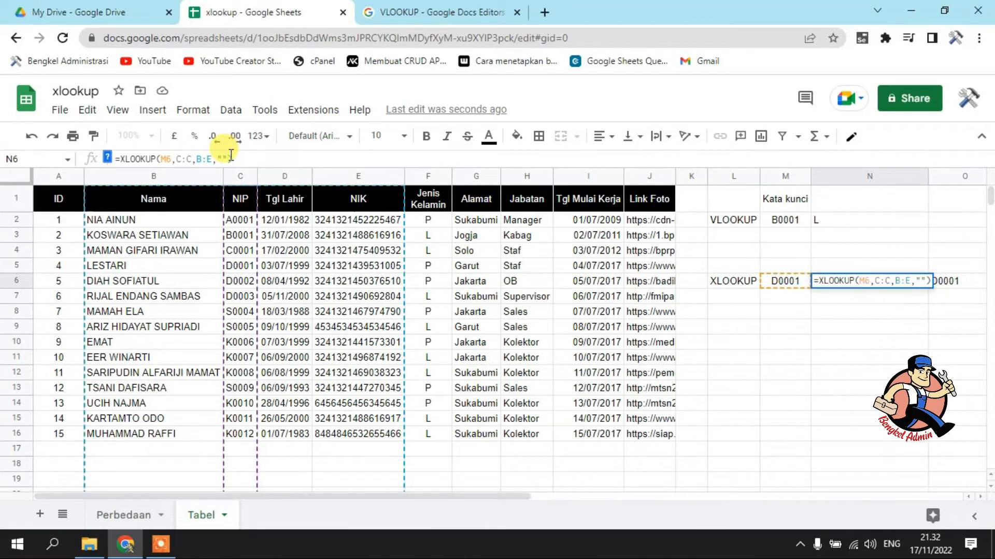
pyautogui.write(',')
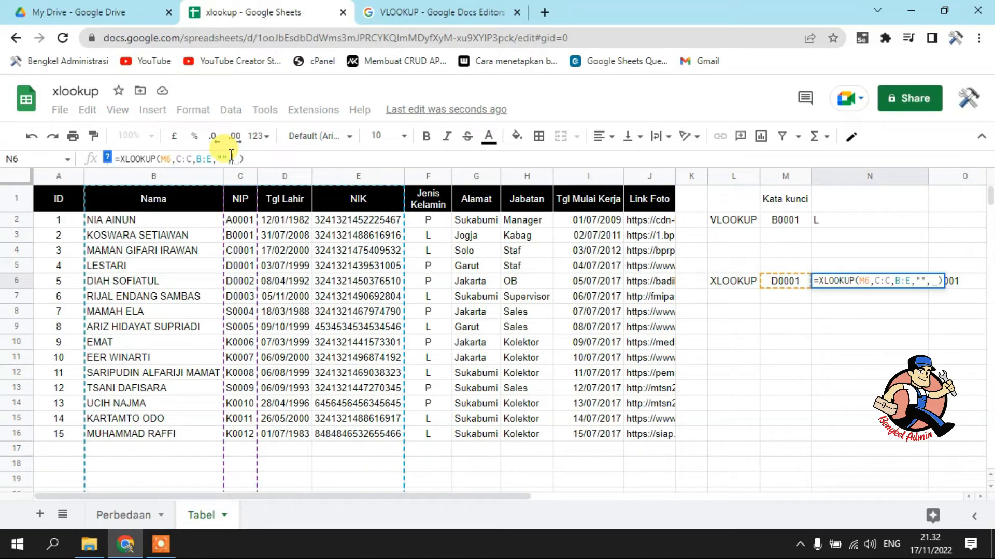
pyautogui.write('1')
pyautogui.press('Return')
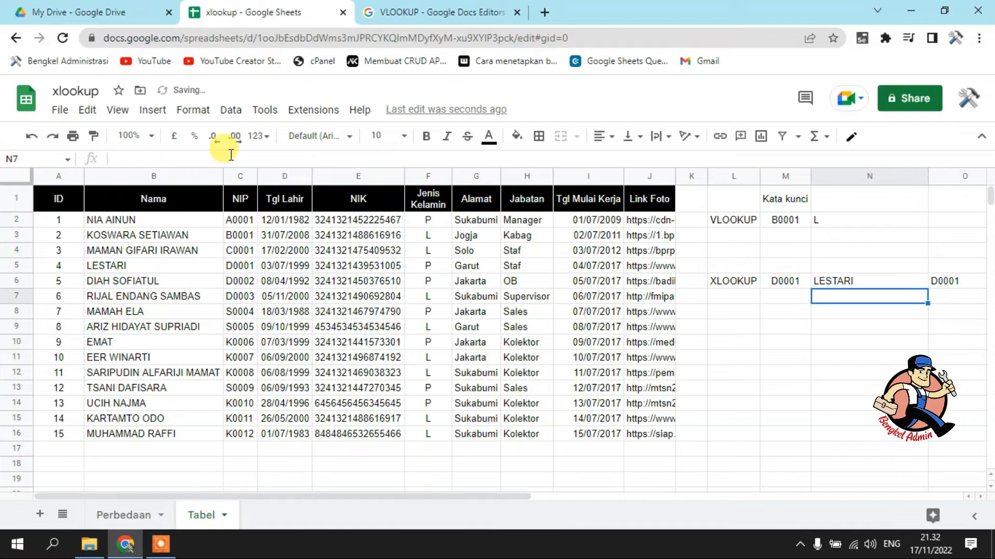
pyautogui.click(840, 284)
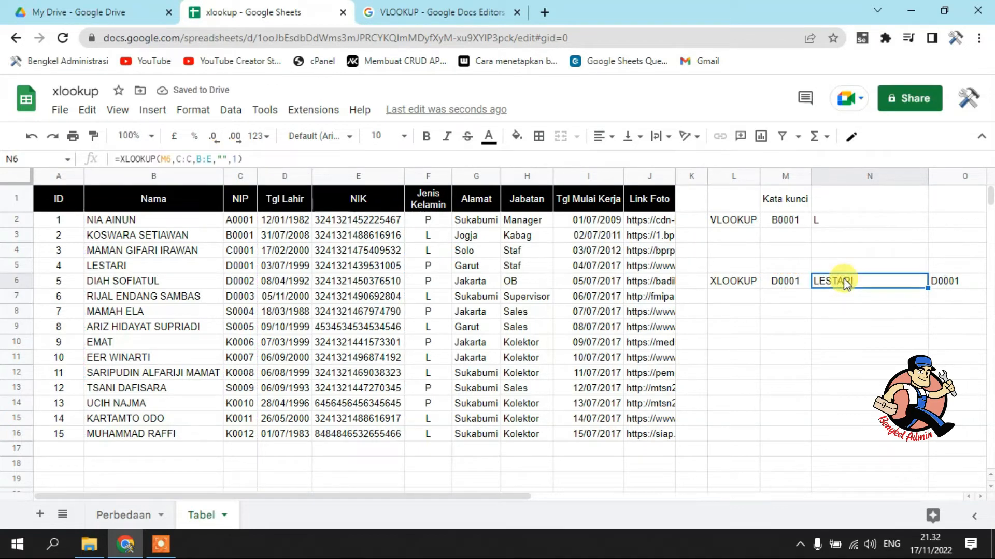
# Clear the XLOOKUP keyword in M6 and enter the partial code D instead
pyautogui.click(783, 285)
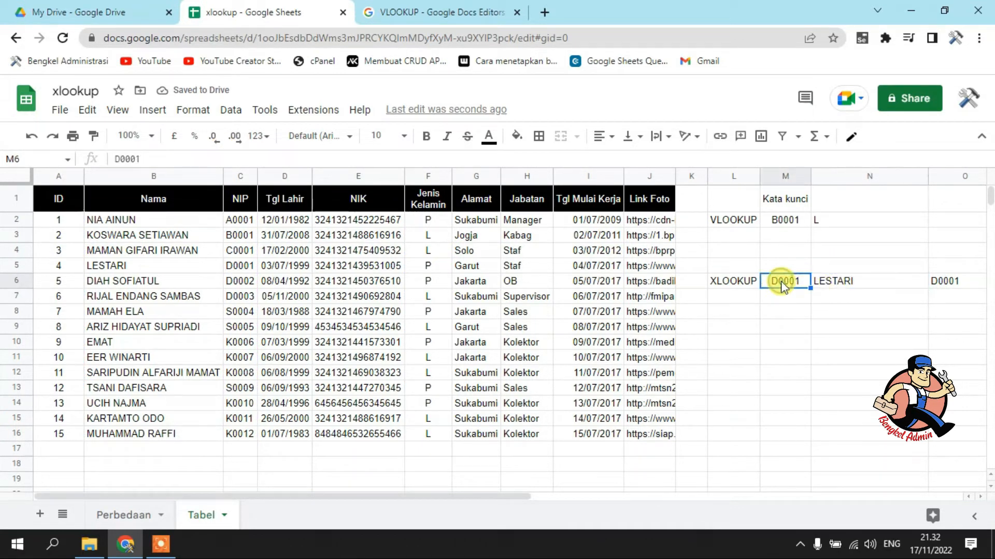
pyautogui.press('Delete')
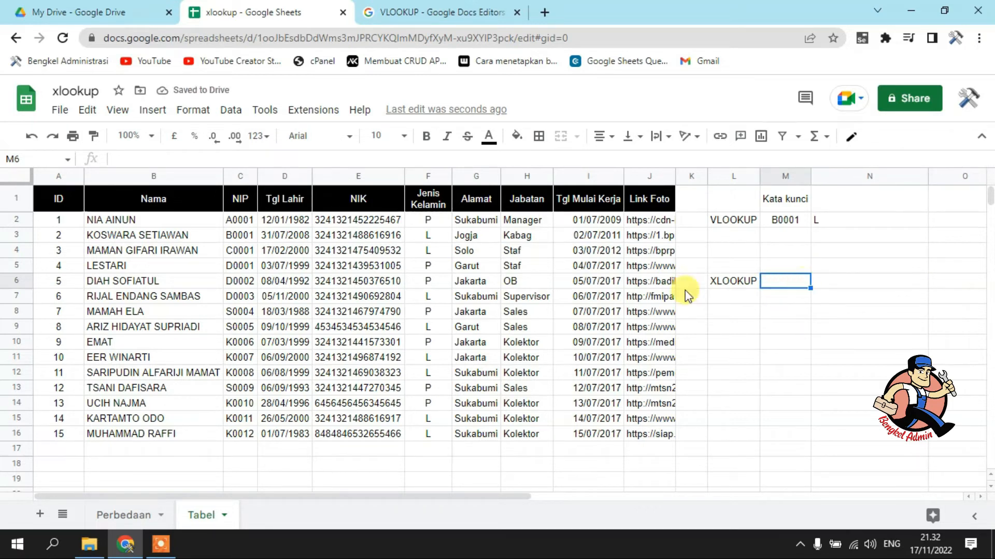
pyautogui.write('D')
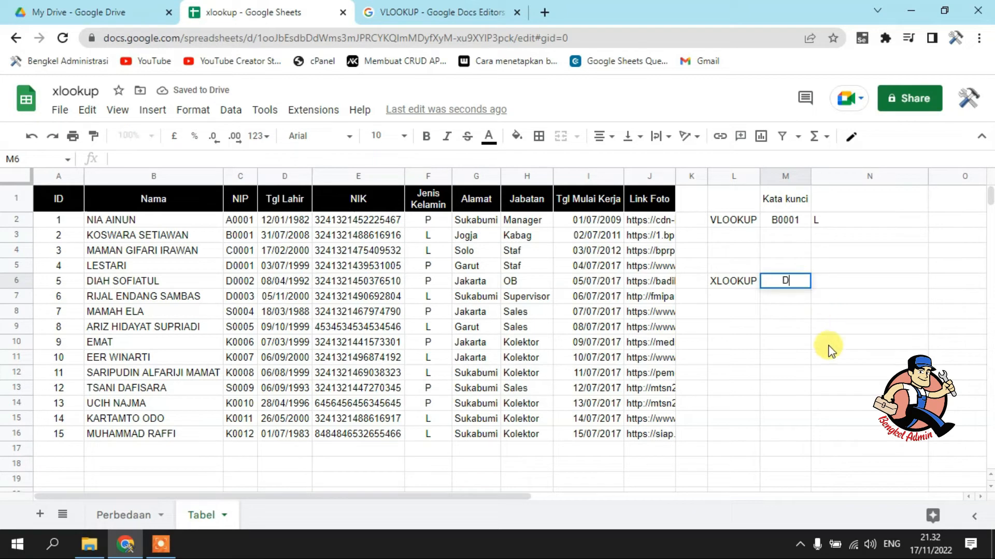
pyautogui.press('Return')
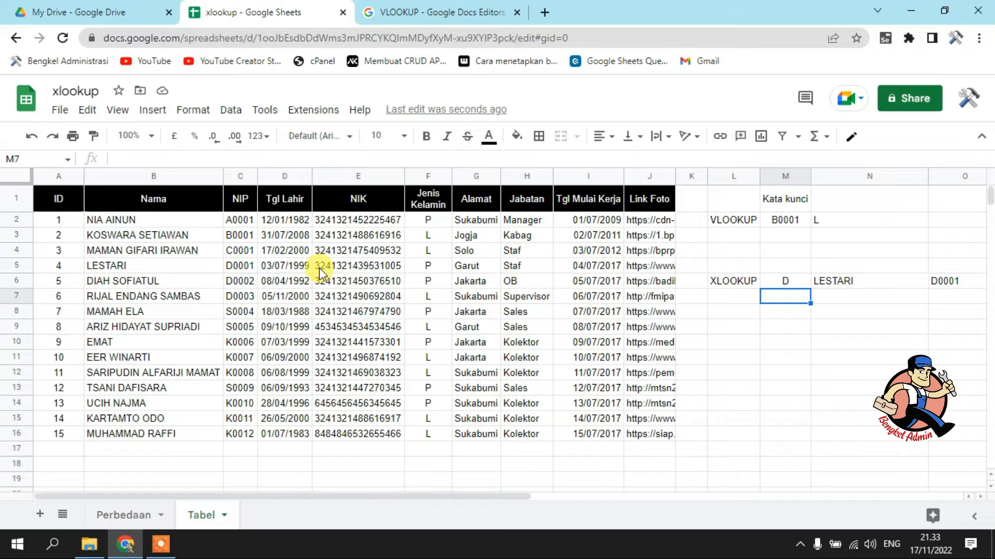
# Change the match mode in the N6 XLOOKUP formula to -1, then compare the result with the table's NIP codes and names
pyautogui.click(788, 284)
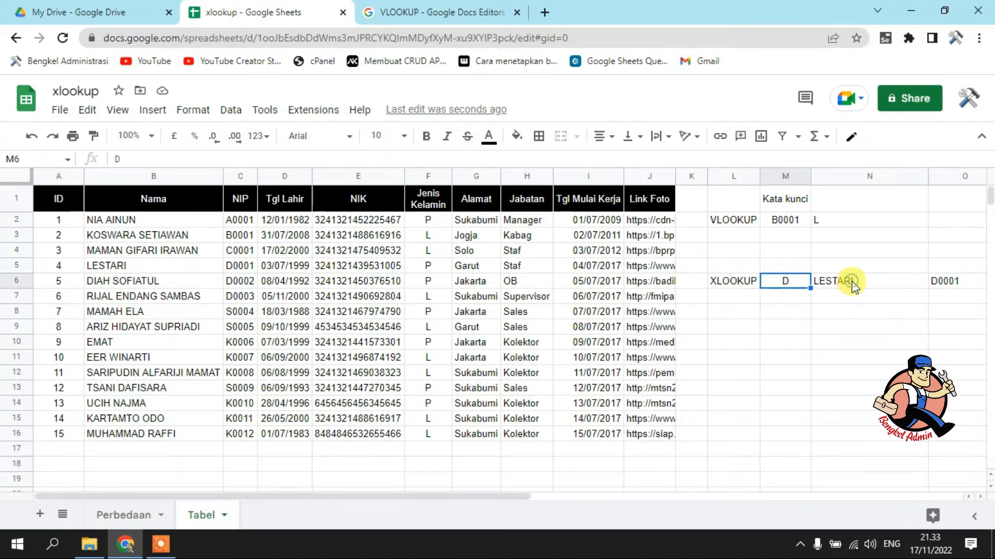
pyautogui.click(841, 283)
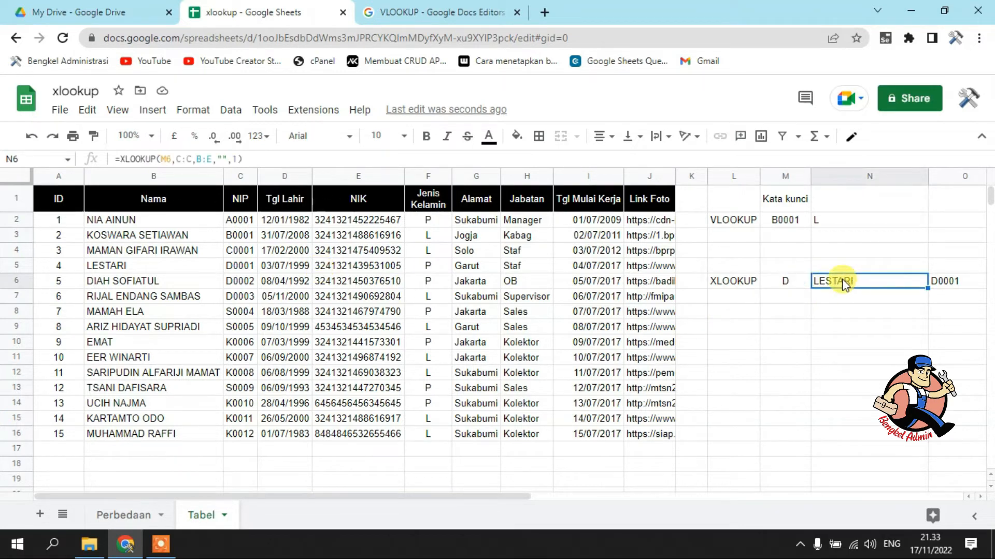
pyautogui.click(232, 159)
pyautogui.write('-')
pyautogui.press('Return')
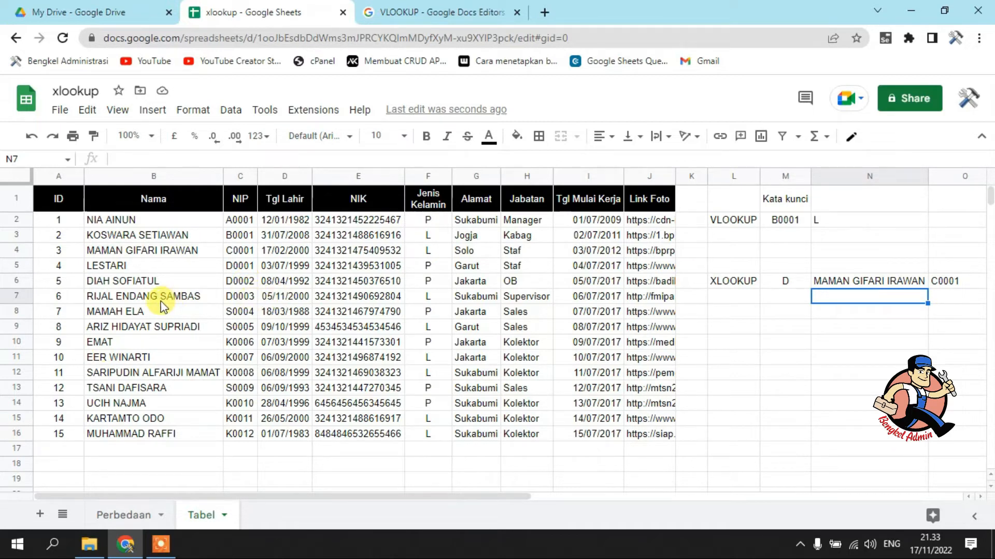
pyautogui.click(236, 297)
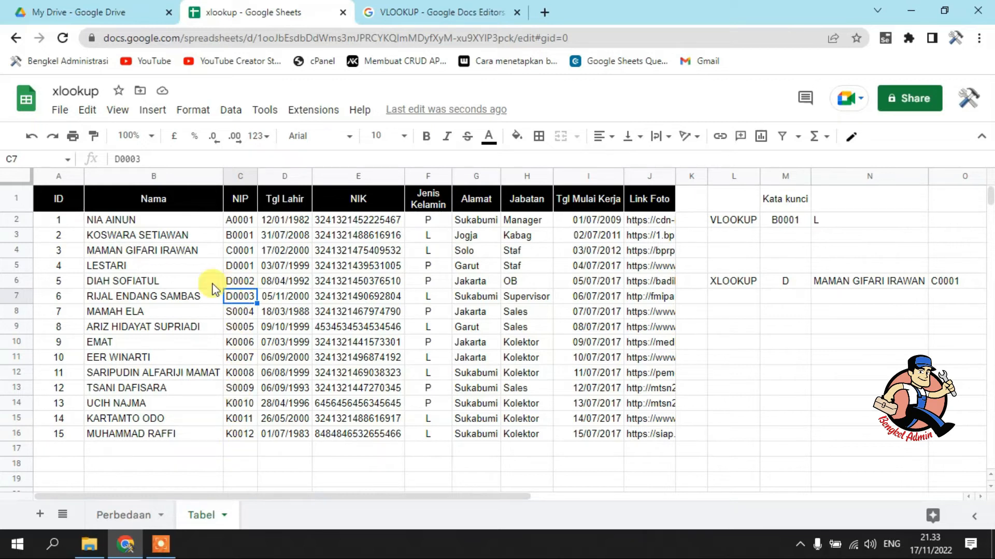
pyautogui.click(156, 300)
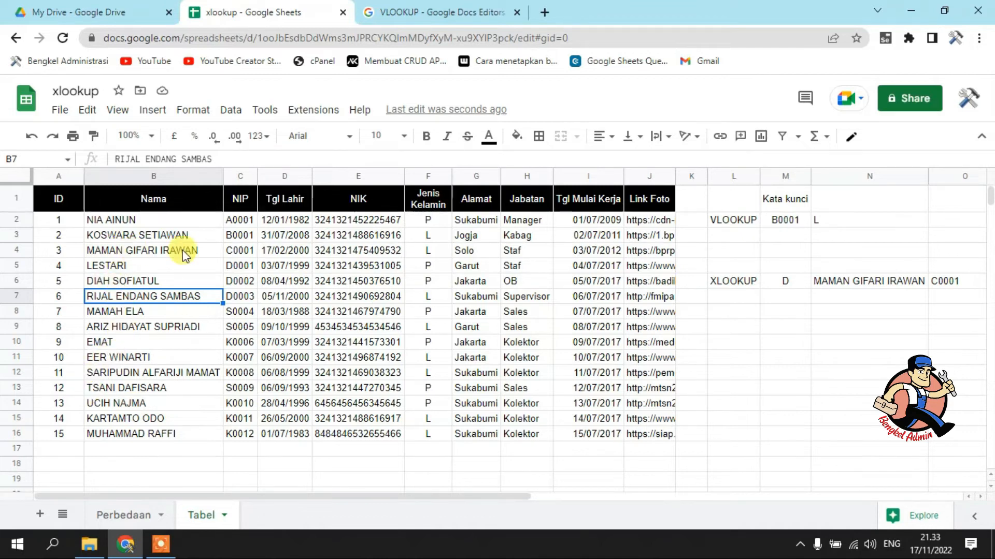
pyautogui.click(246, 250)
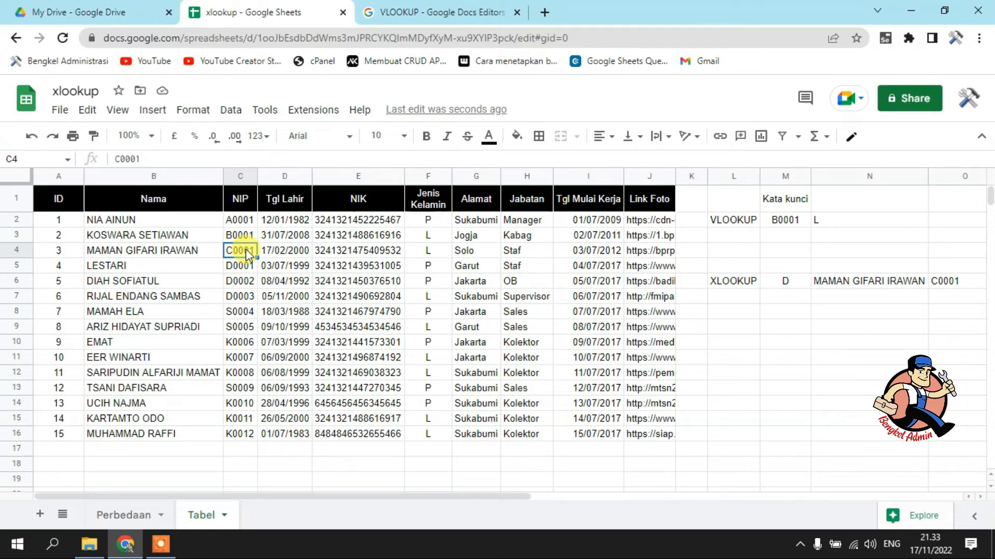
pyautogui.click(838, 282)
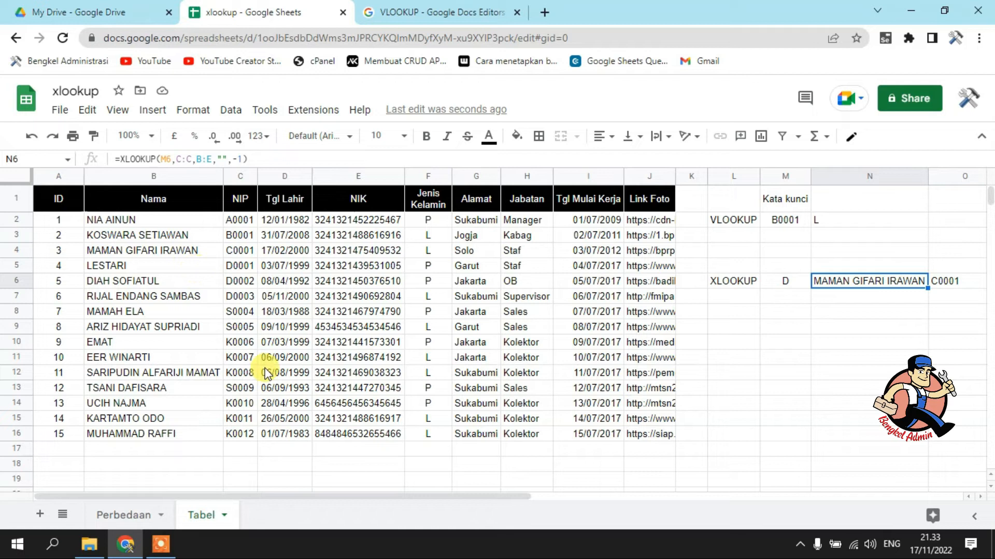
# Set the XLOOKUP keyword in M6 to the partial code K
pyautogui.click(772, 281)
pyautogui.write('K')
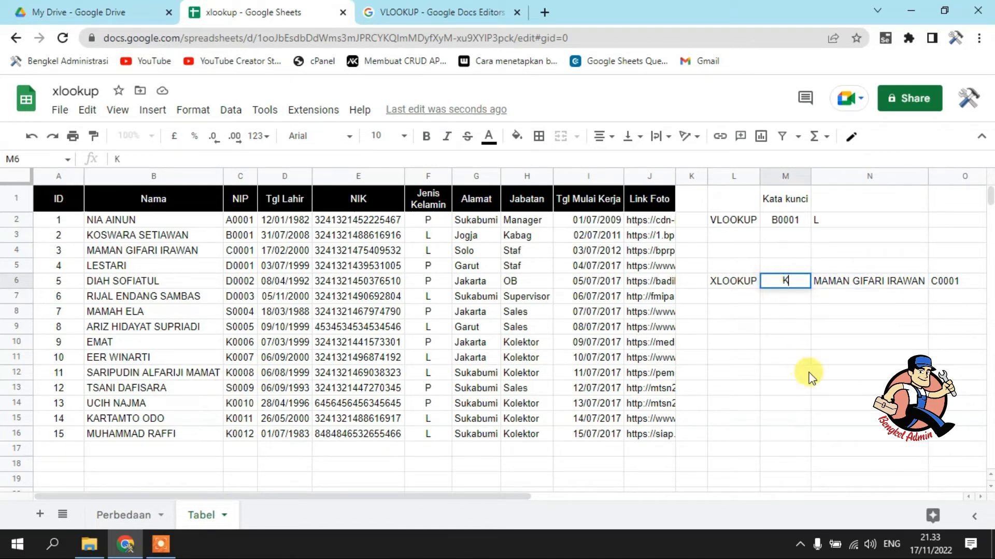
pyautogui.press('Return')
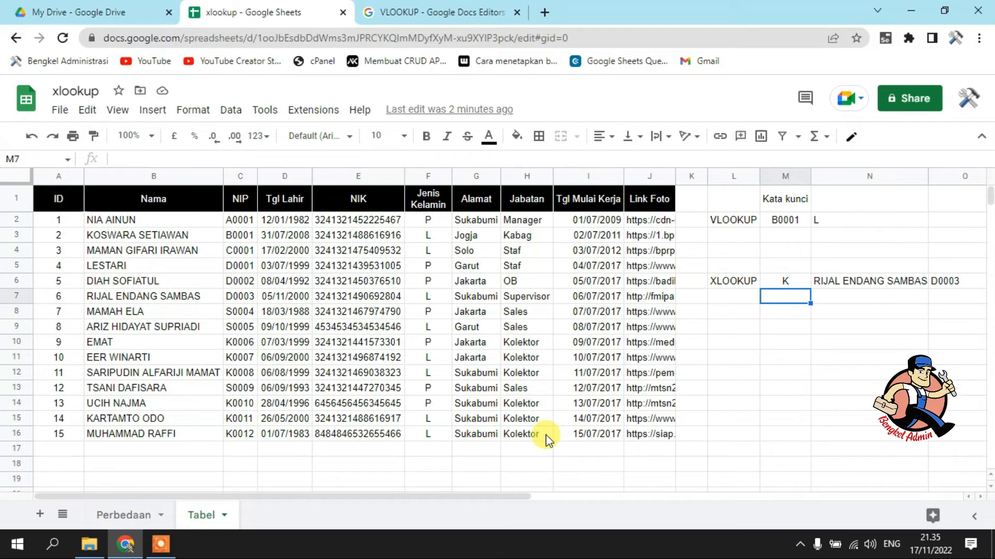
# Enter the sample code K0006 in A19 in the empty area below the employee table
pyautogui.scroll(-2, 420, 427)
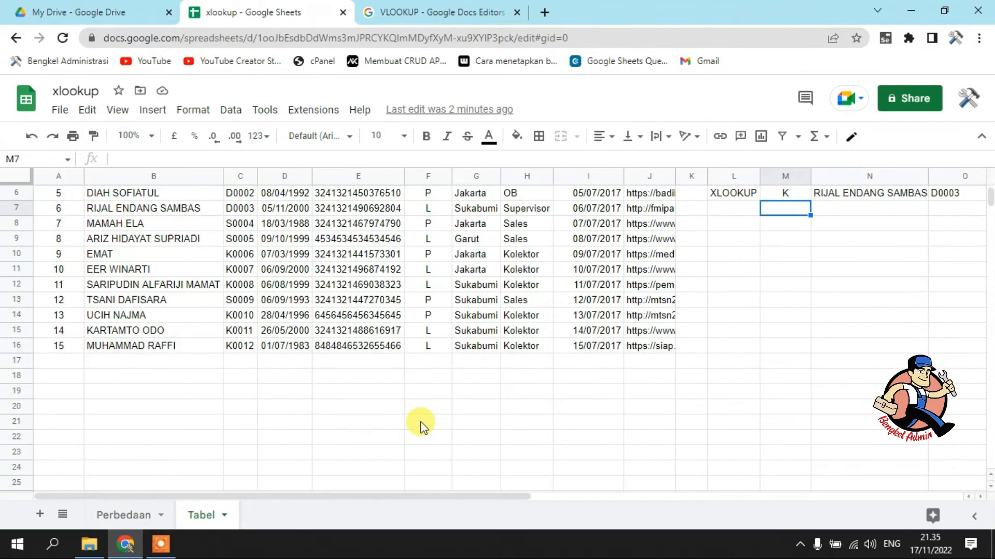
pyautogui.scroll(-1, 419, 425)
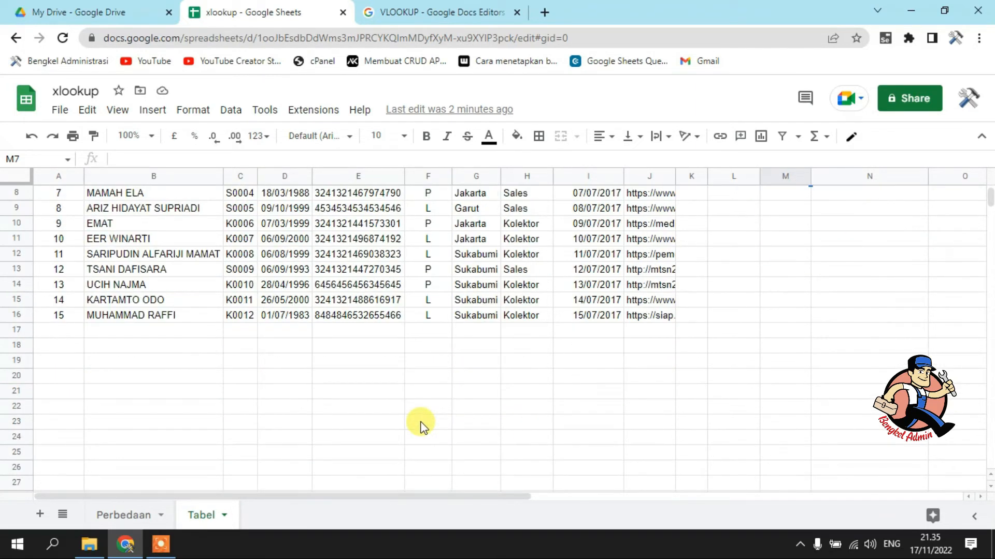
pyautogui.click(61, 377)
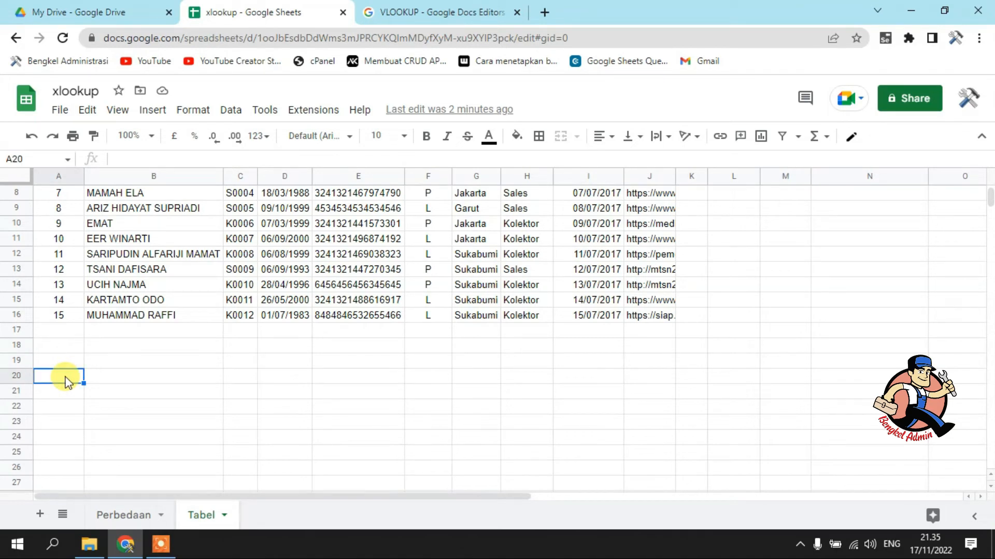
pyautogui.click(70, 364)
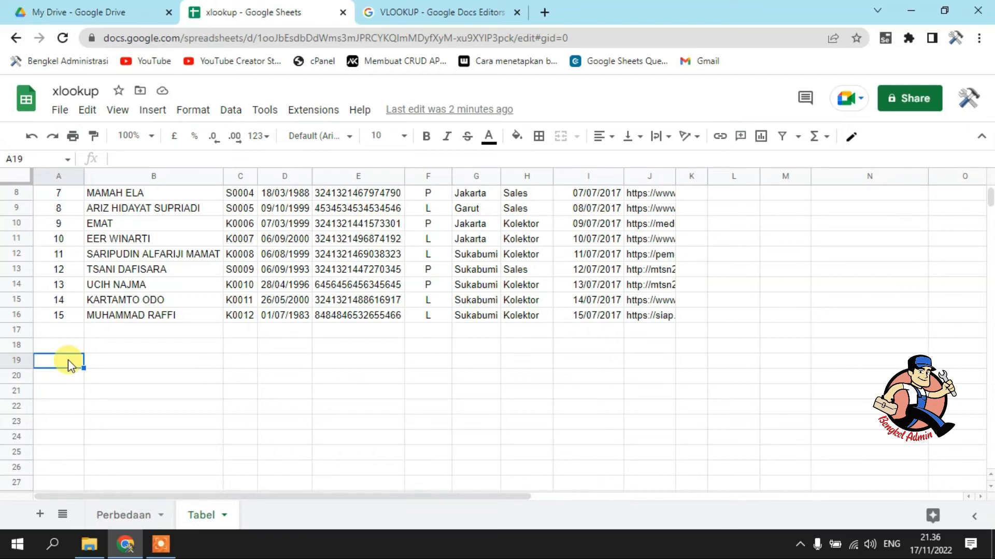
pyautogui.write('K000')
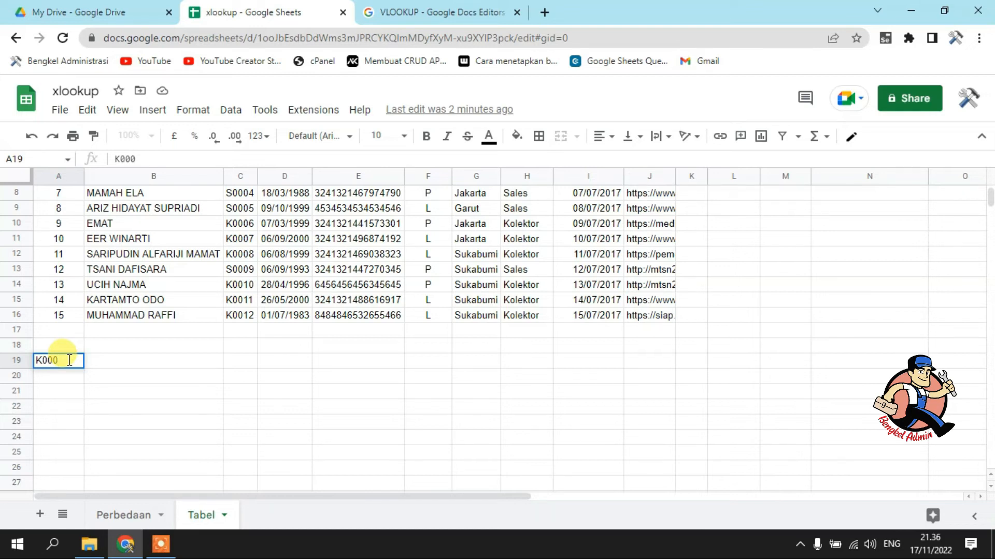
pyautogui.press('Return')
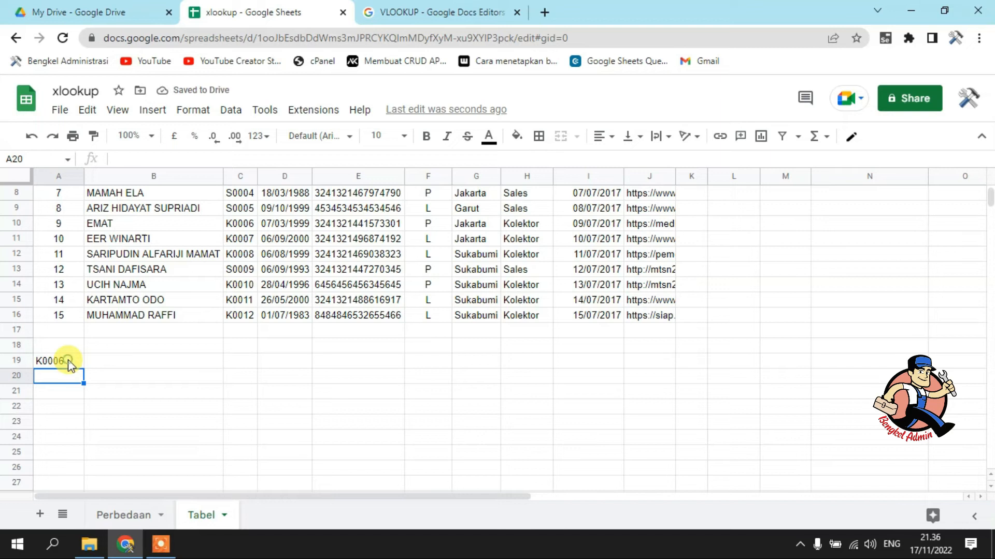
pyautogui.click(67, 361)
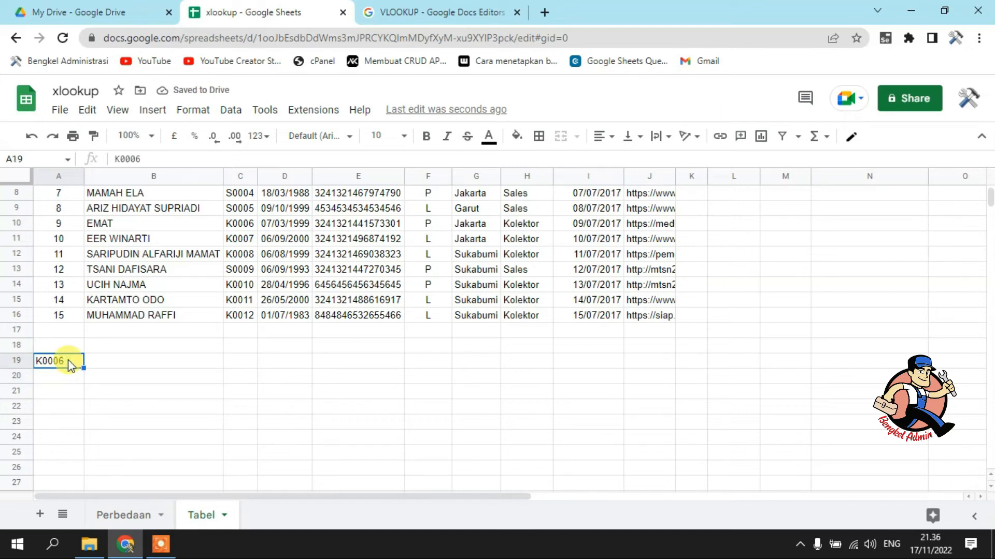
# Clear the sample code from A19 and open the data validation settings for that cell
pyautogui.press('Delete')
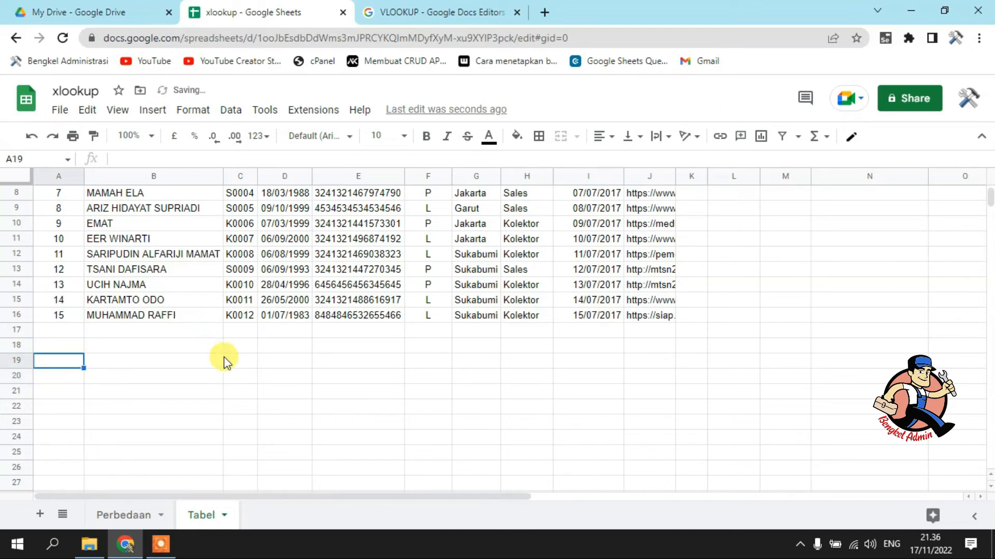
pyautogui.click(231, 110)
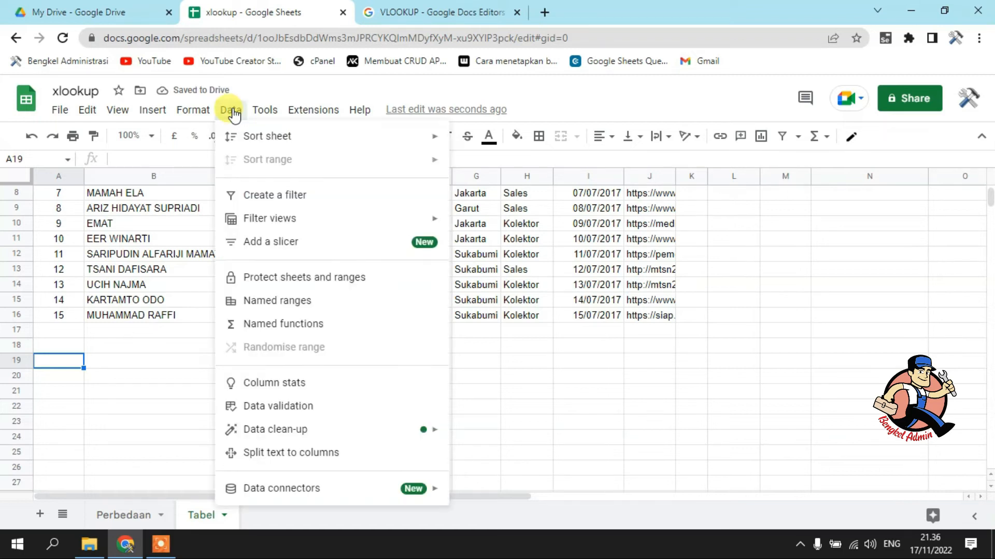
pyautogui.click(305, 407)
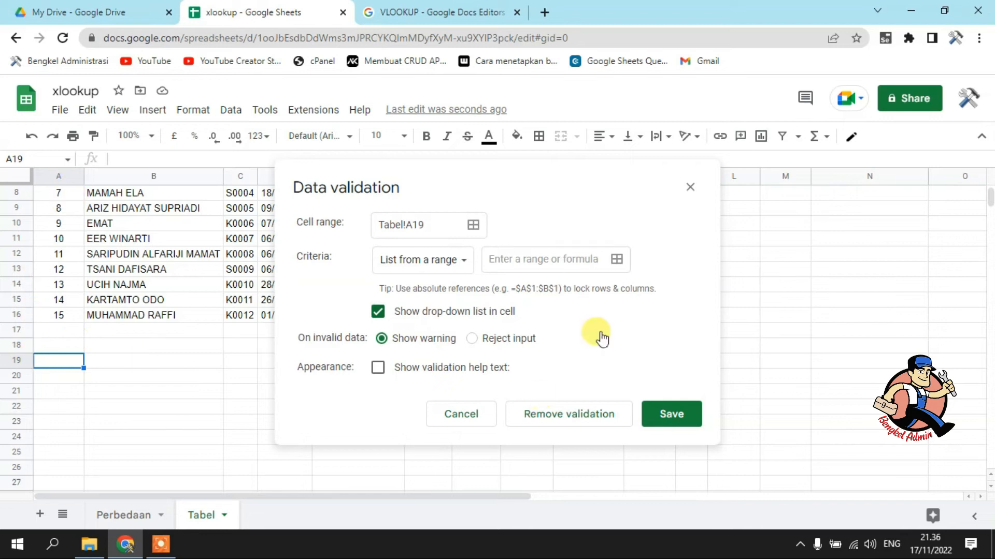
pyautogui.click(616, 259)
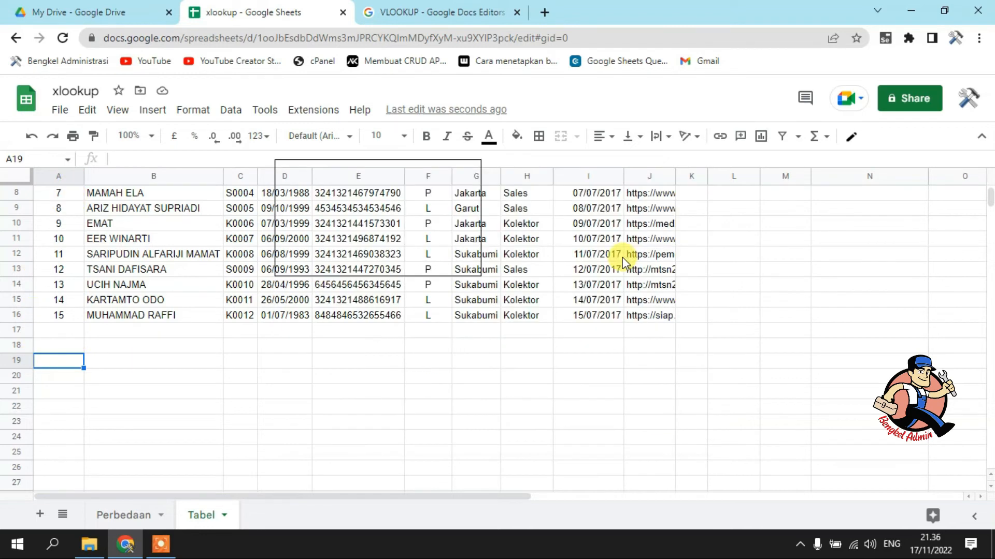
pyautogui.scroll(3, 250, 242)
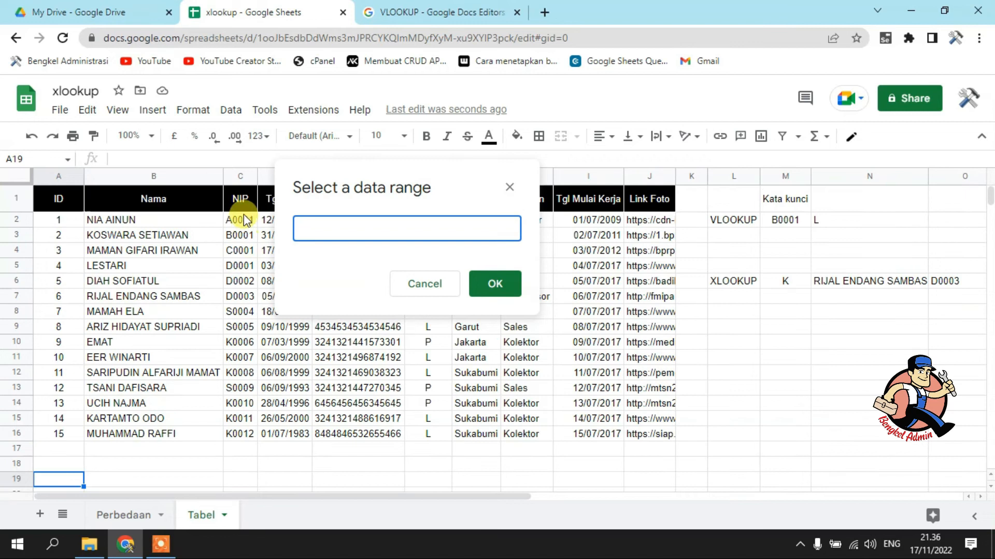
pyautogui.click(238, 176)
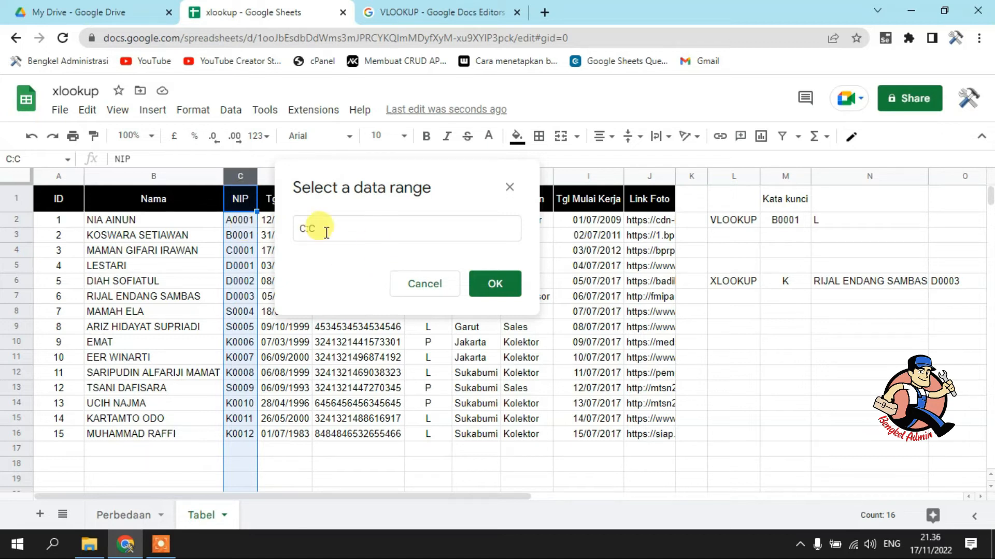
pyautogui.click(300, 223)
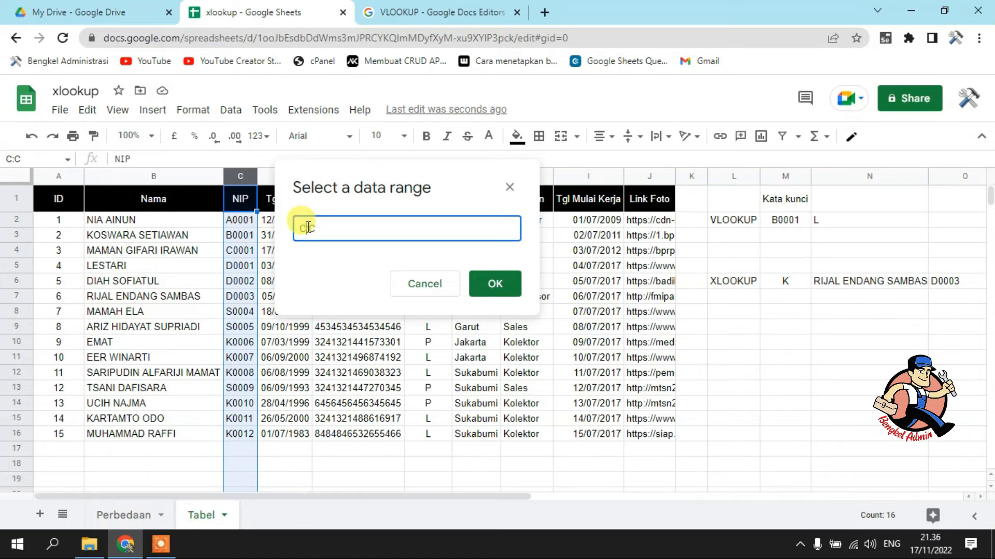
pyautogui.write('2')
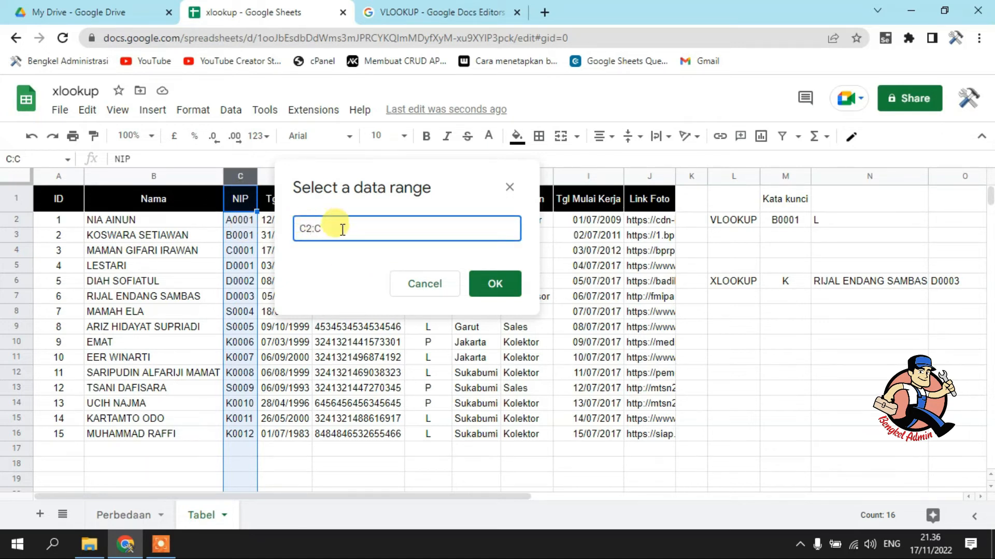
pyautogui.click(229, 252)
pyautogui.click(439, 229)
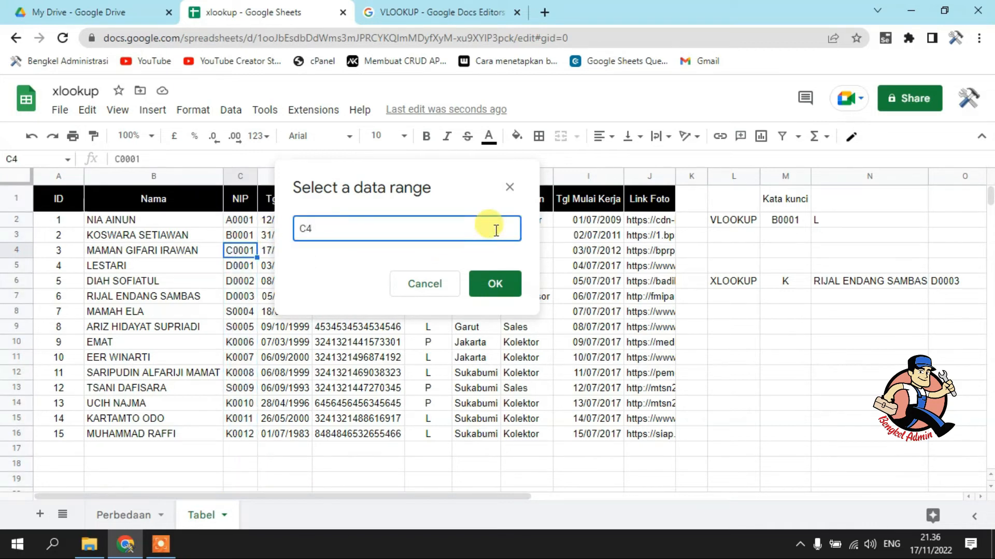
pyautogui.click(435, 291)
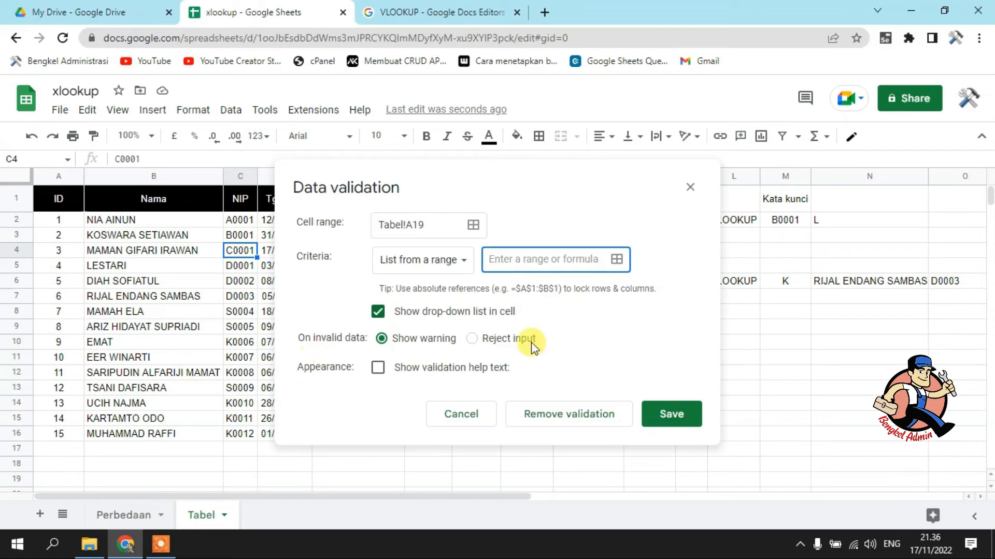
# Set A19's validation list source to the NIP codes in C2:C16 and save the rule
pyautogui.click(616, 260)
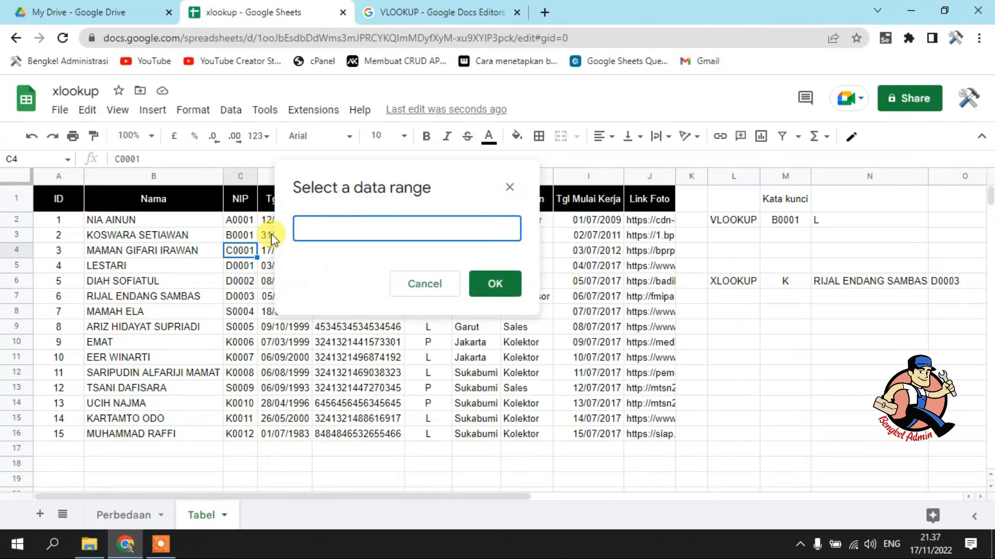
pyautogui.moveTo(239, 219); pyautogui.dragTo(244, 433)
pyautogui.click(492, 283)
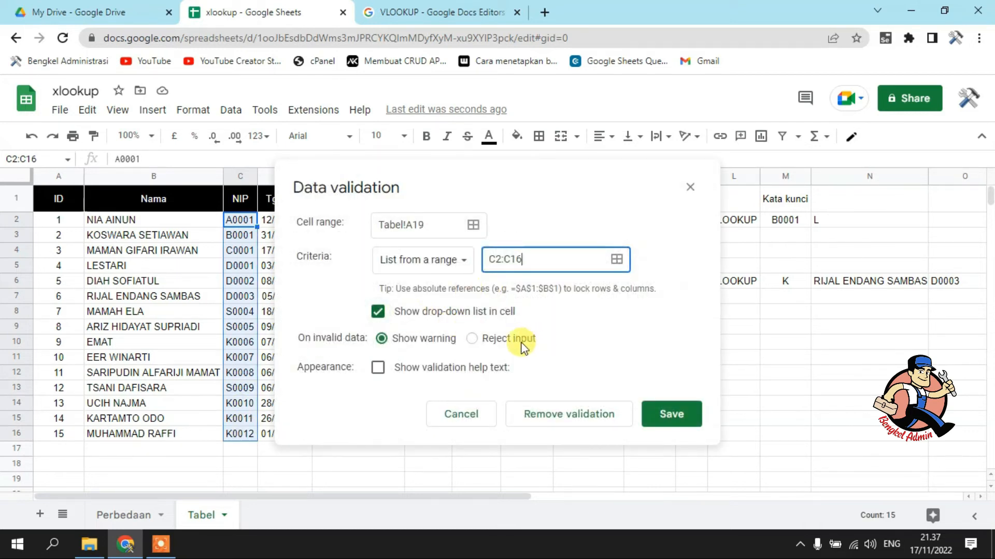
pyautogui.click(668, 419)
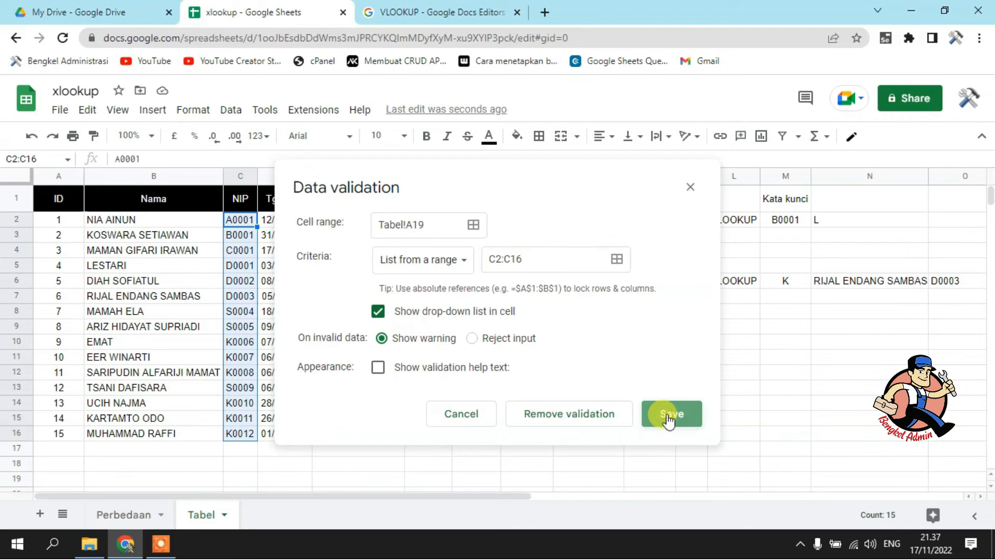
# Choose the code B0001 from the drop-down list in A19
pyautogui.scroll(-3, 222, 381)
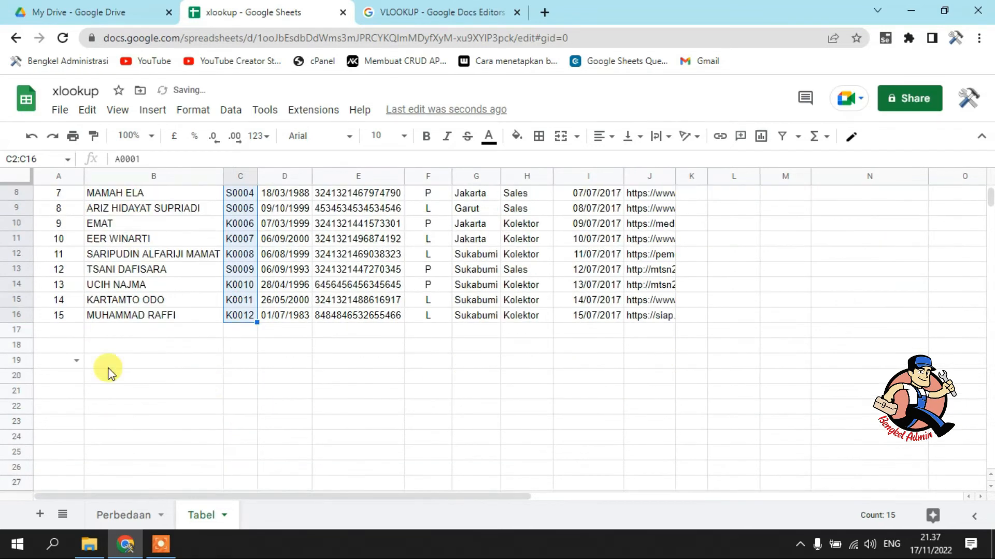
pyautogui.click(75, 361)
pyautogui.click(52, 400)
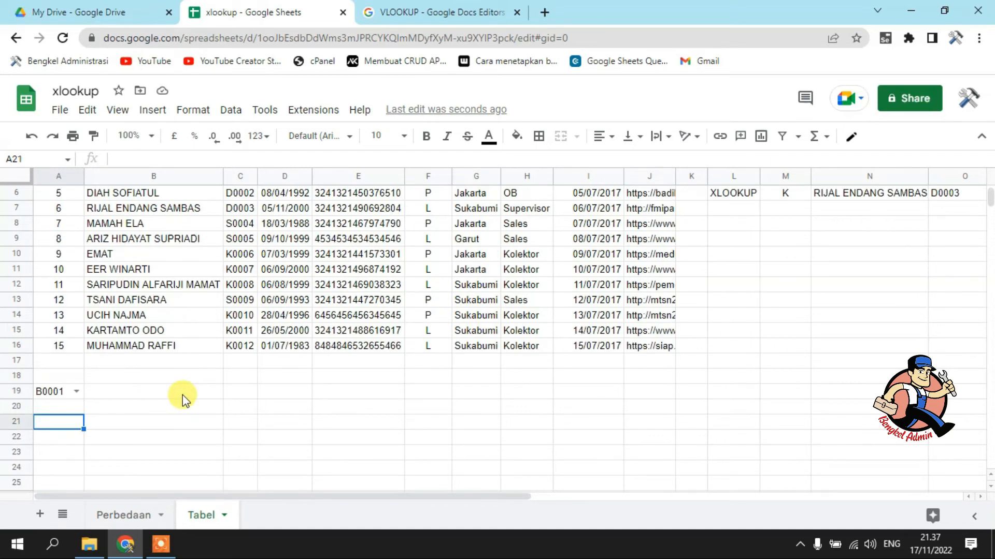
# Enter a TRANSPOSE formula for the headers A1:I1 in A21 and widen column A to fit the labels
pyautogui.write('=')
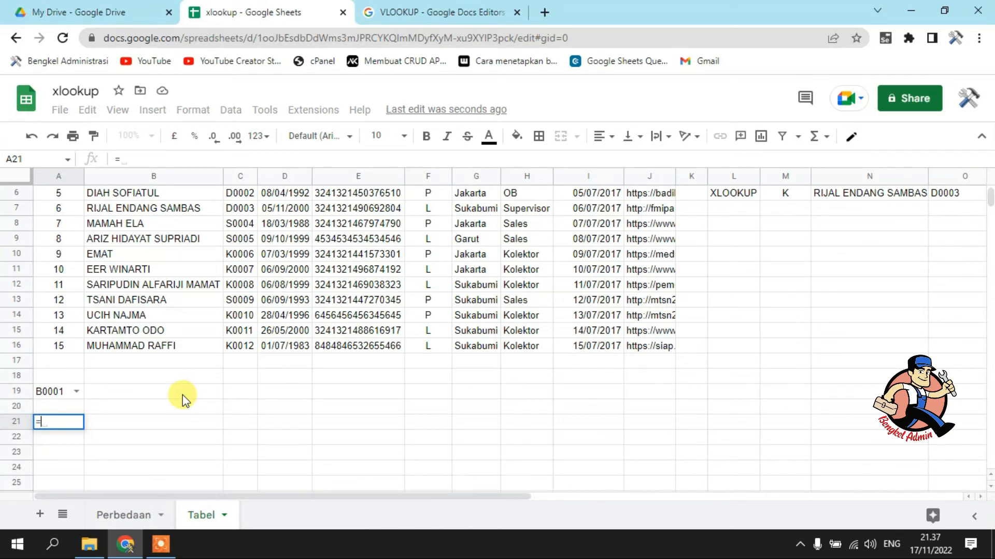
pyautogui.write('TRAN')
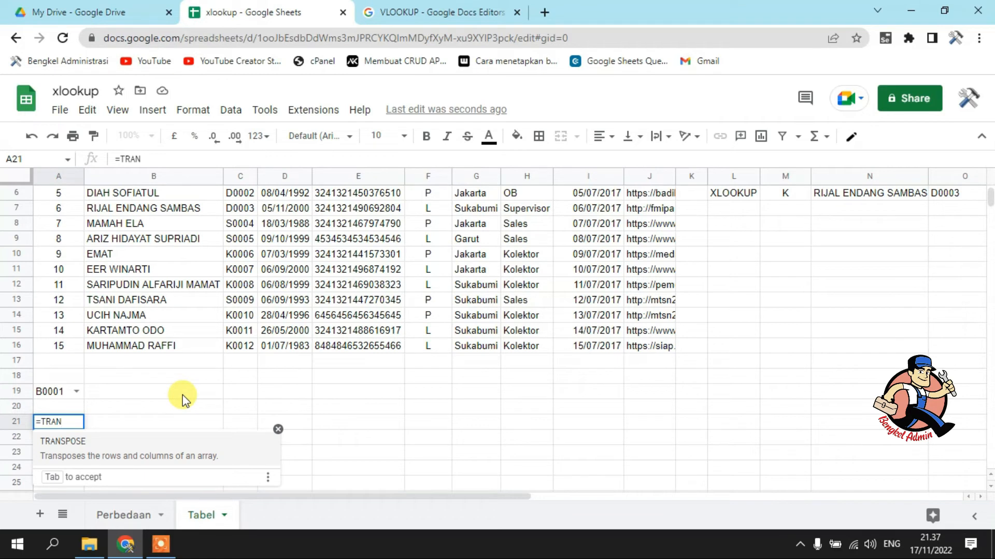
pyautogui.click(134, 441)
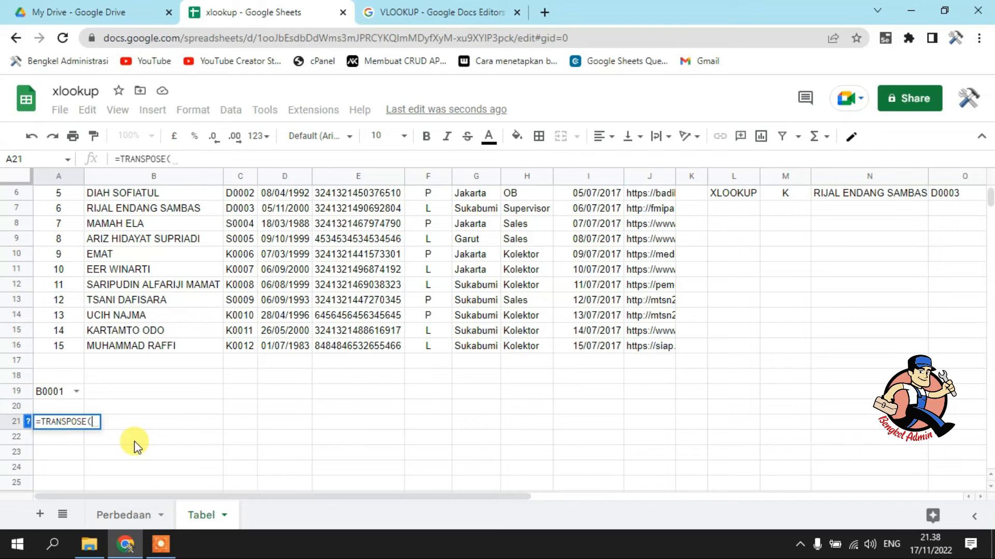
pyautogui.scroll(2, 136, 362)
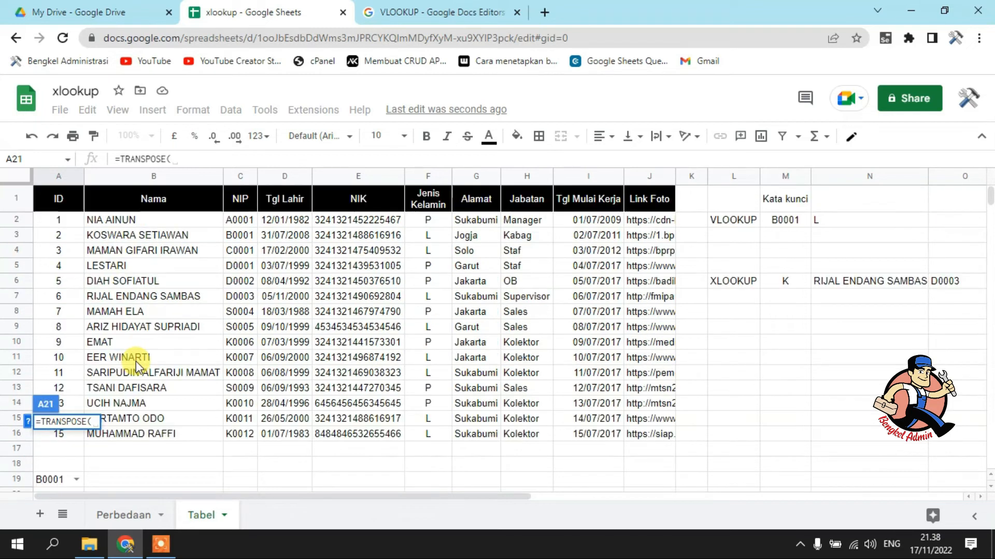
pyautogui.click(52, 196)
pyautogui.moveTo(394, 188); pyautogui.dragTo(598, 200)
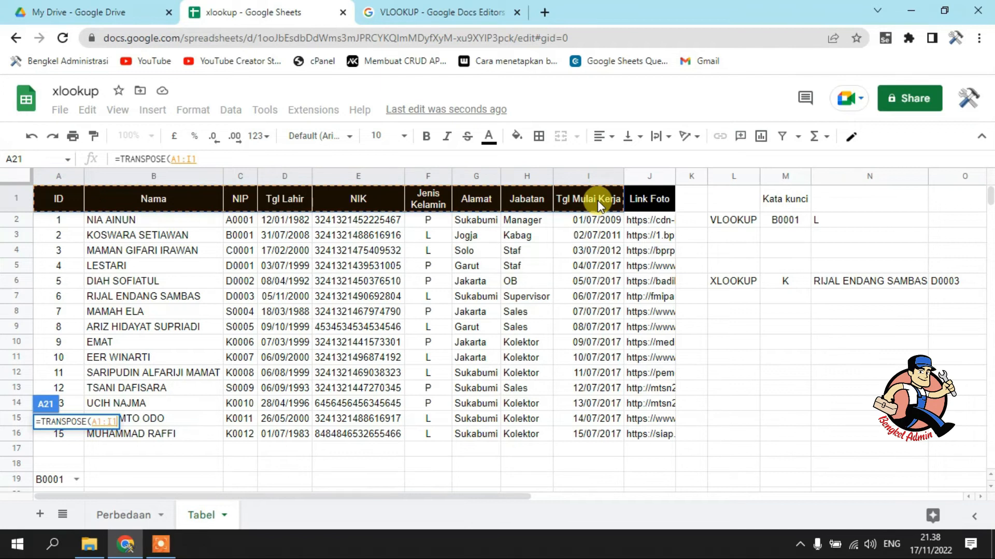
pyautogui.press('Return')
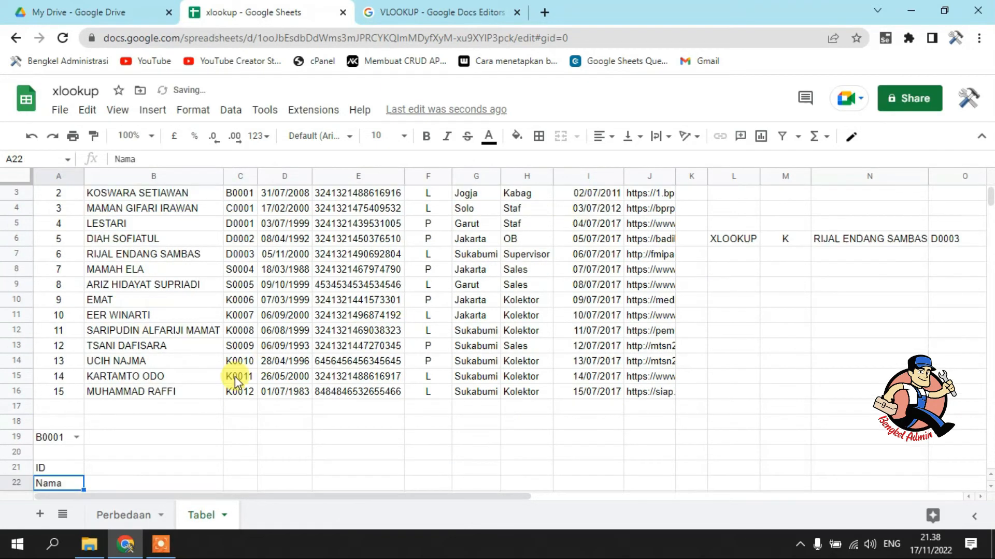
pyautogui.scroll(-4, 235, 377)
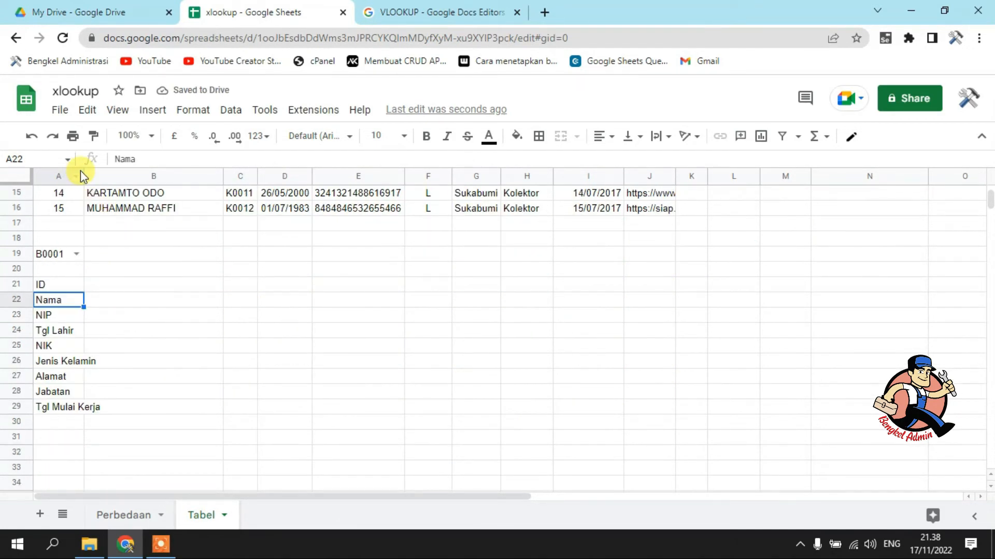
pyautogui.moveTo(82, 172); pyautogui.dragTo(115, 175)
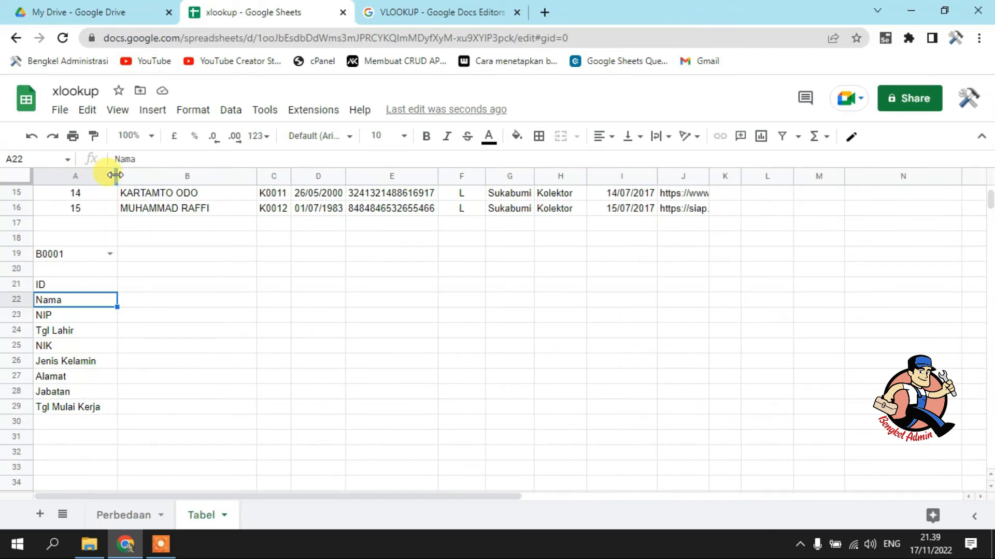
# Enter an XLOOKUP formula in B21 that searches for A19 in C2:C16 and returns the columns of A2:J16
pyautogui.click(179, 284)
pyautogui.write('=XLO')
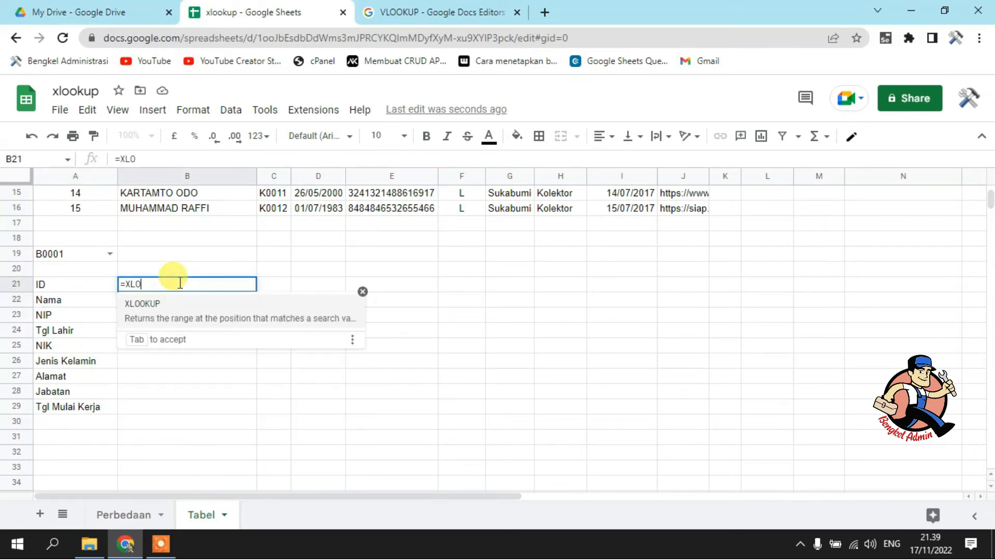
pyautogui.click(173, 309)
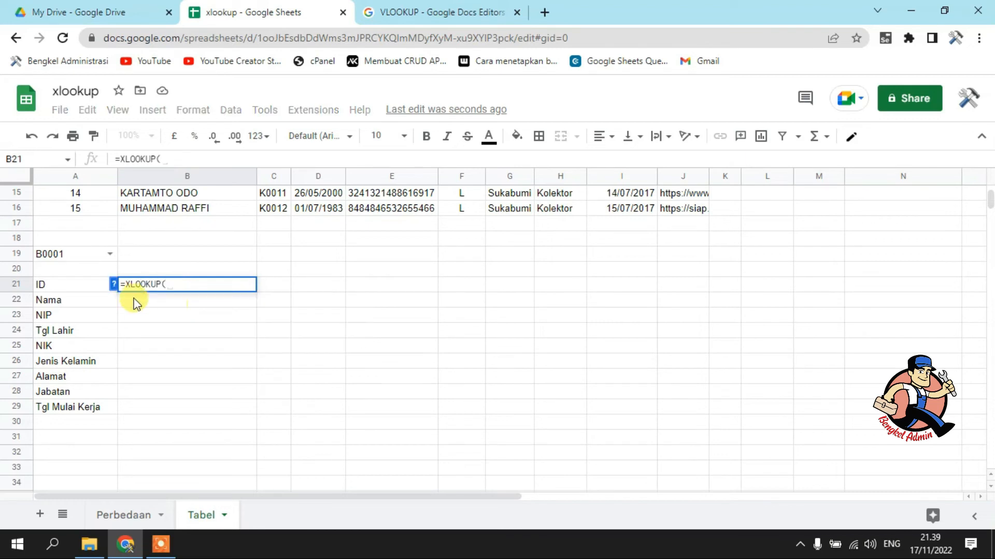
pyautogui.click(77, 256)
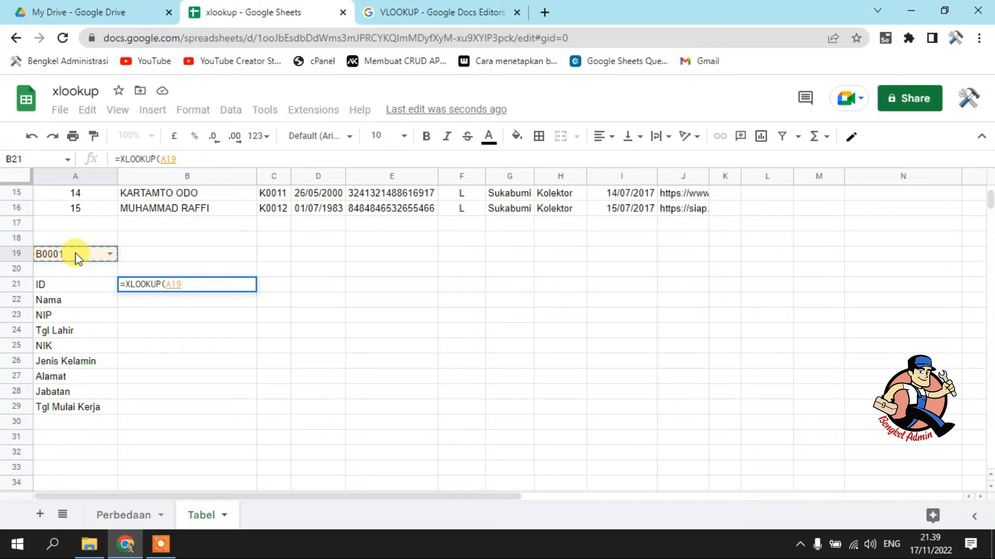
pyautogui.write(',')
pyautogui.scroll(3, 222, 260)
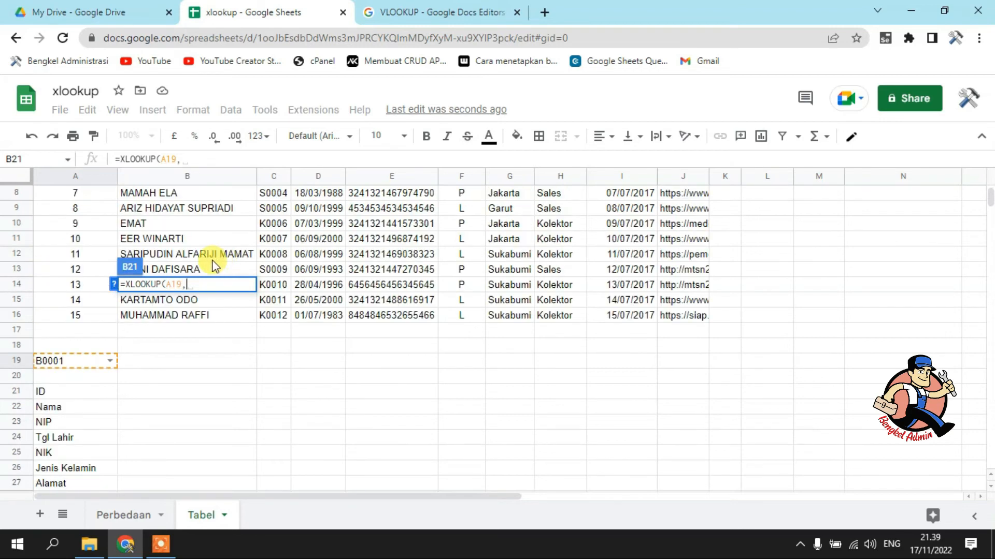
pyautogui.scroll(4, 215, 265)
pyautogui.moveTo(280, 223); pyautogui.dragTo(283, 445)
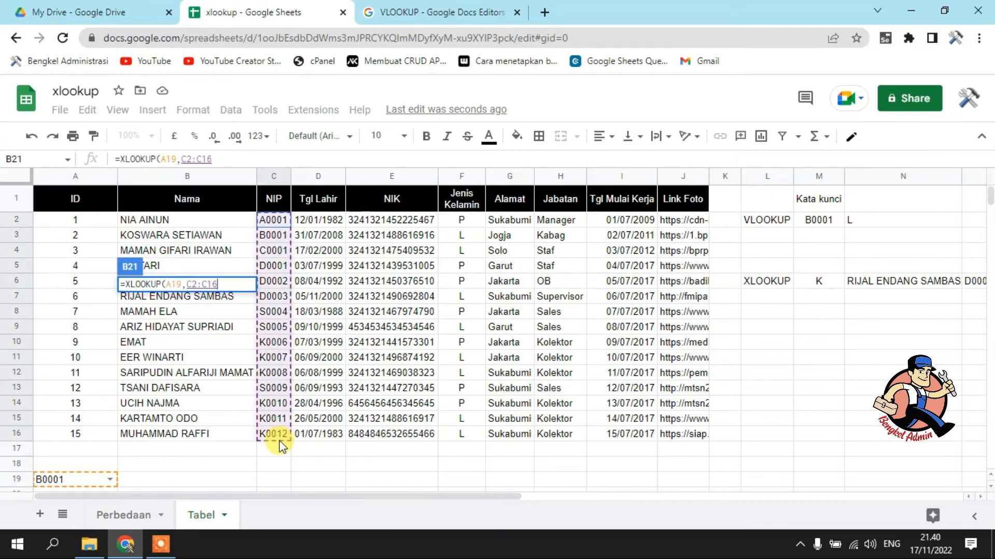
pyautogui.write(',')
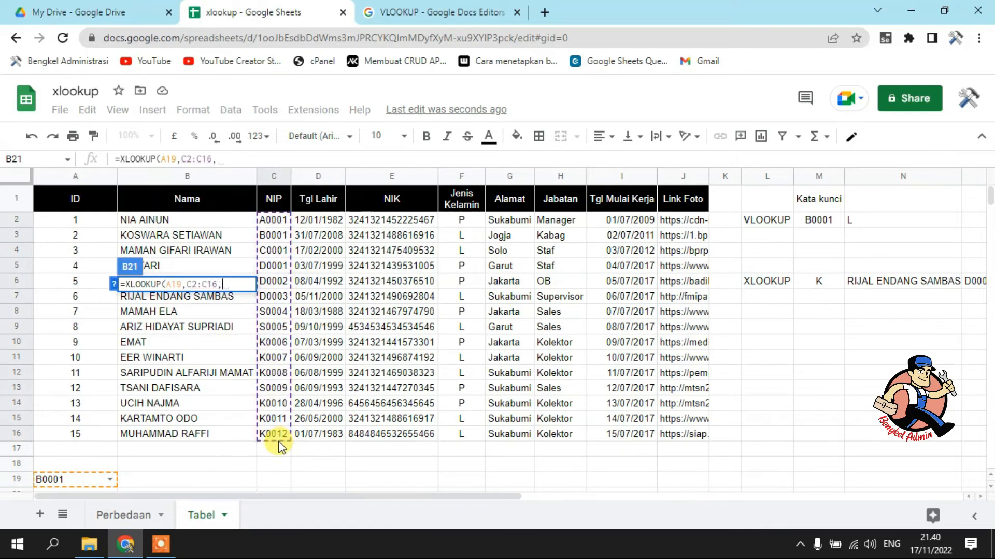
pyautogui.moveTo(68, 224)
pyautogui.mouseDown()
pyautogui.moveTo(610, 431)
pyautogui.moveTo(674, 434)
pyautogui.mouseUp()
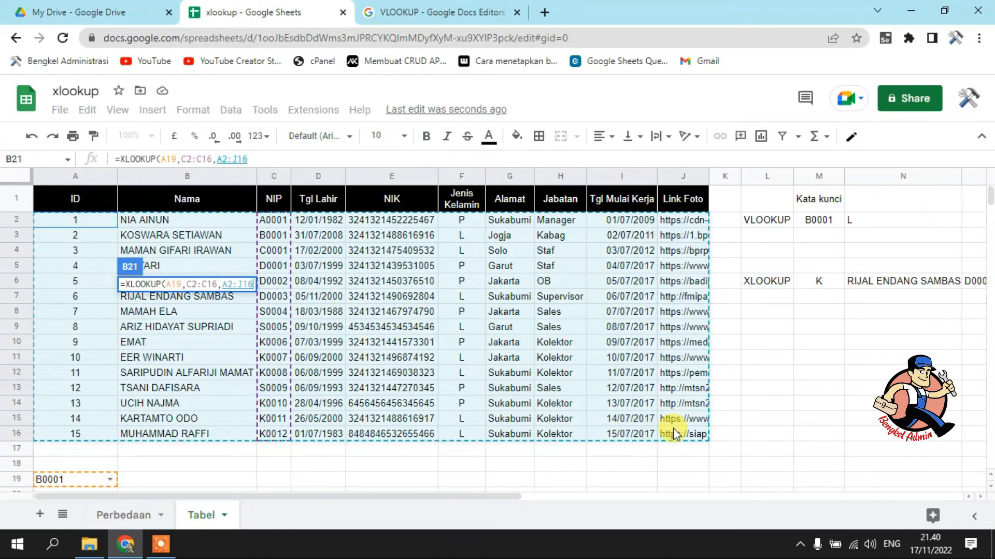
pyautogui.press('Return')
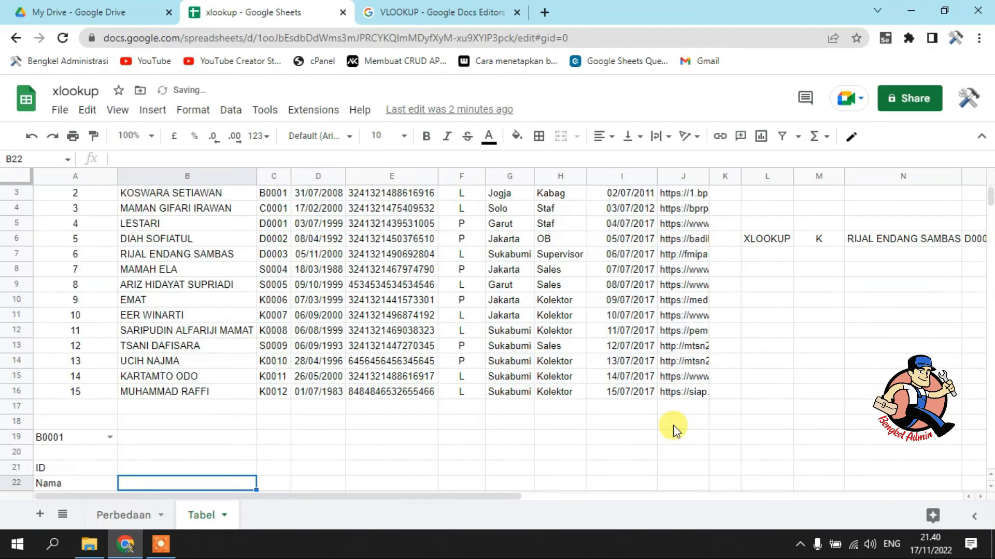
# Change the result range of the XLOOKUP formula in B21 to A2:I16
pyautogui.scroll(-2, 449, 396)
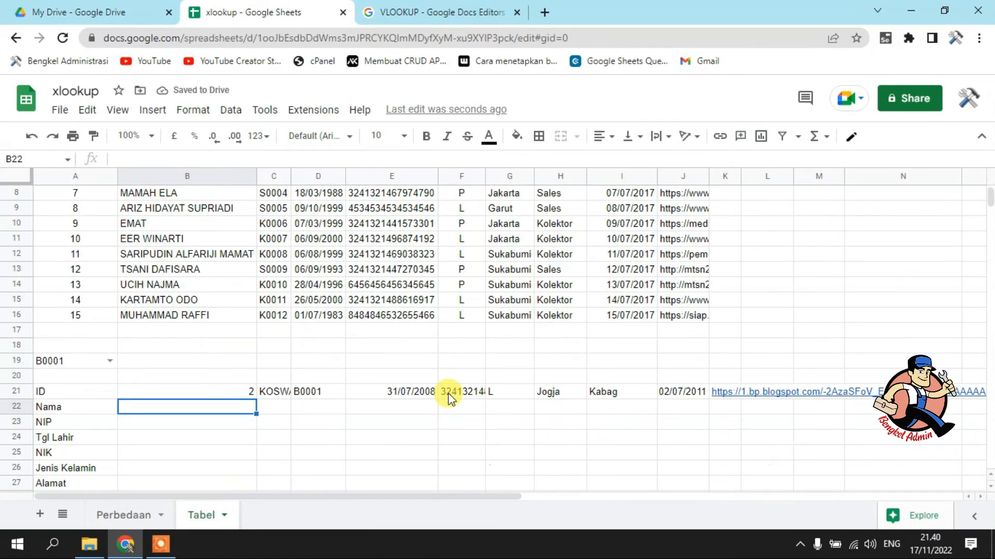
pyautogui.scroll(-3, 448, 396)
pyautogui.scroll(4, 448, 397)
pyautogui.scroll(1, 444, 388)
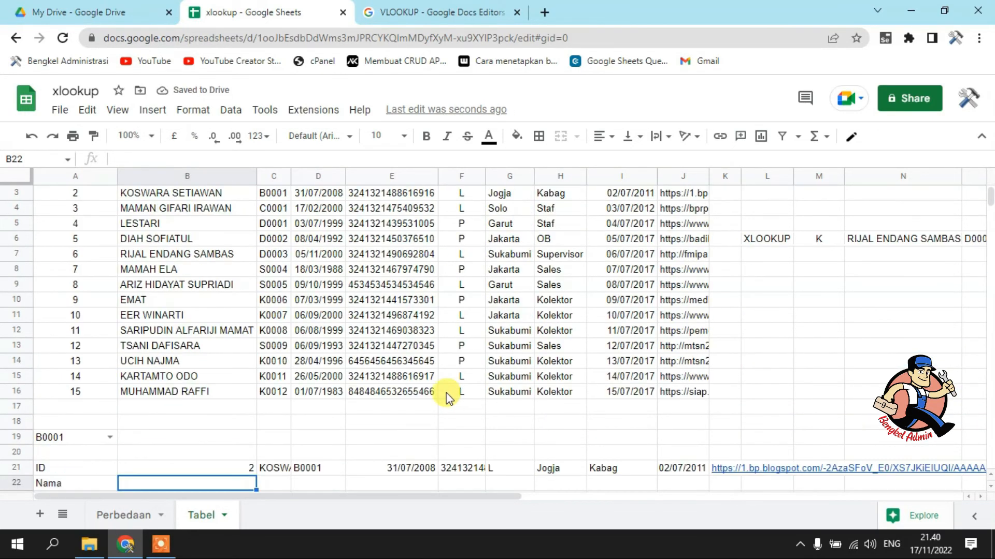
pyautogui.scroll(-2, 449, 393)
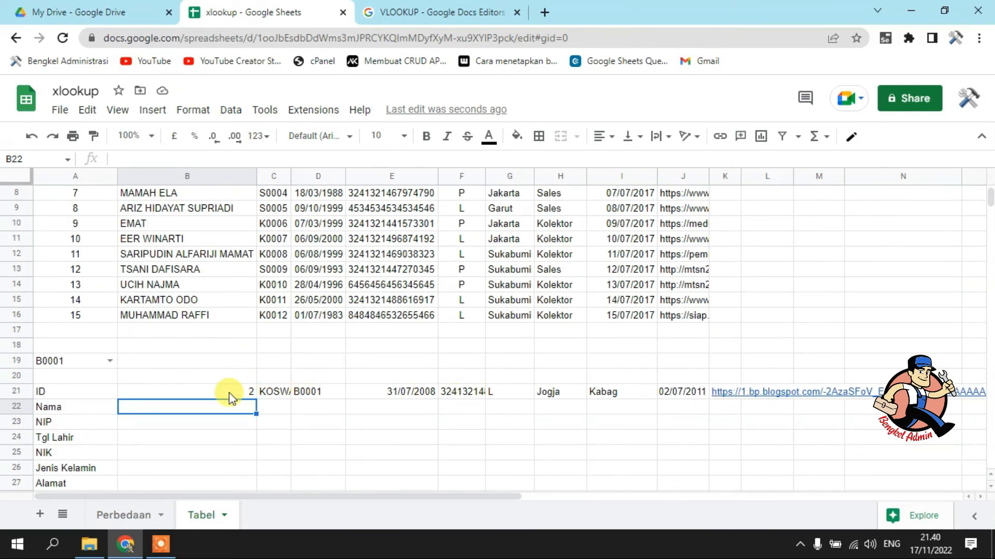
pyautogui.click(198, 394)
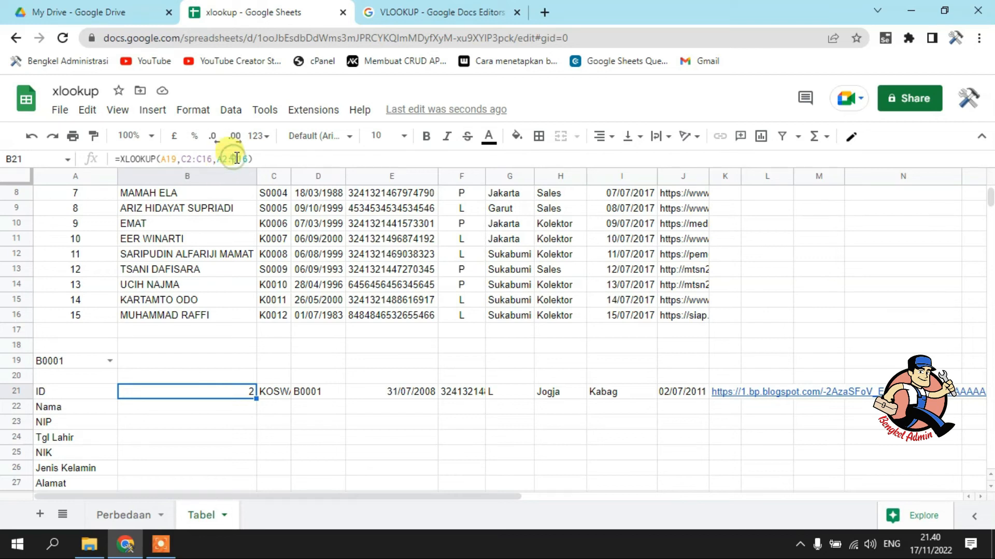
pyautogui.moveTo(234, 158); pyautogui.dragTo(240, 158)
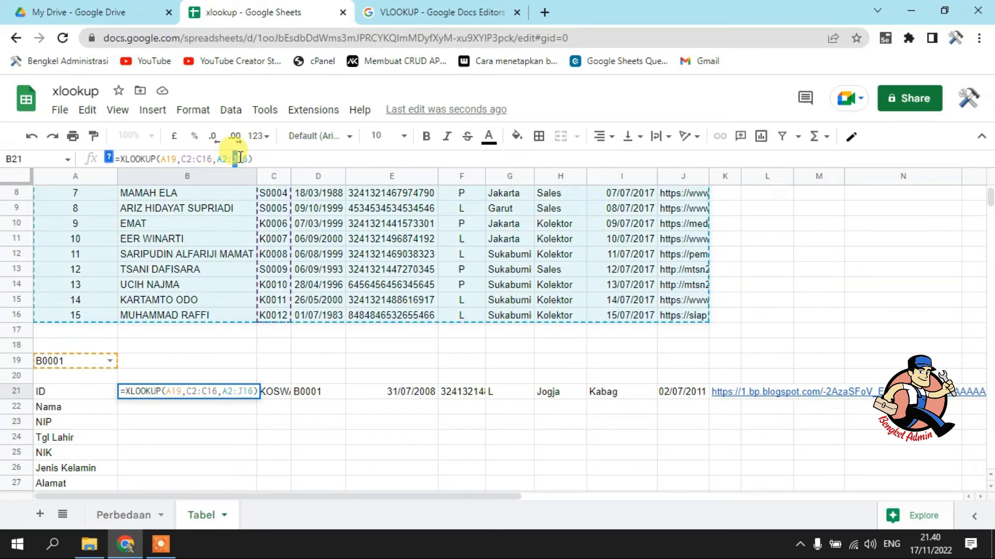
pyautogui.write('I')
pyautogui.press('Return')
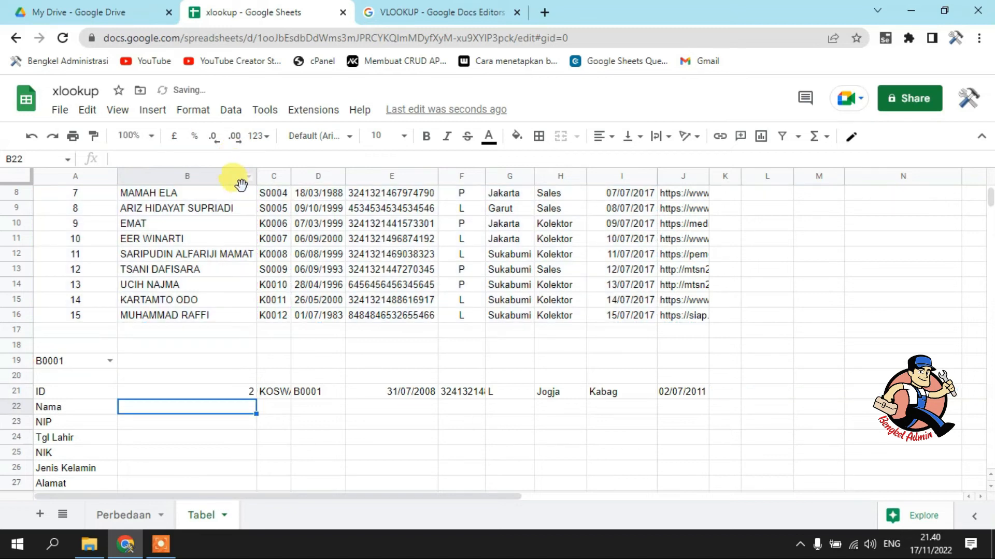
# Wrap the XLOOKUP formula in B21 in TRANSPOSE to list the results vertically, and narrow column B
pyautogui.click(215, 391)
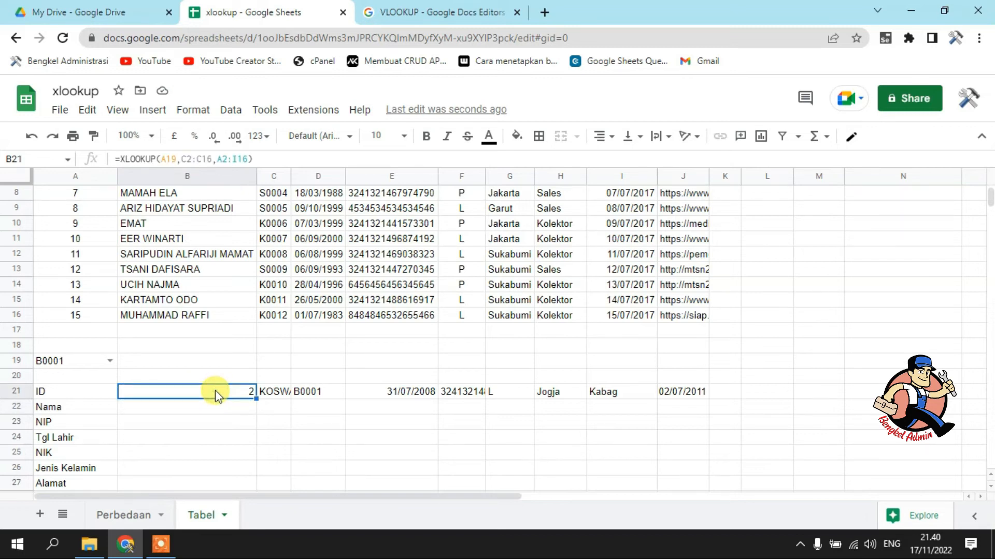
pyautogui.click(121, 158)
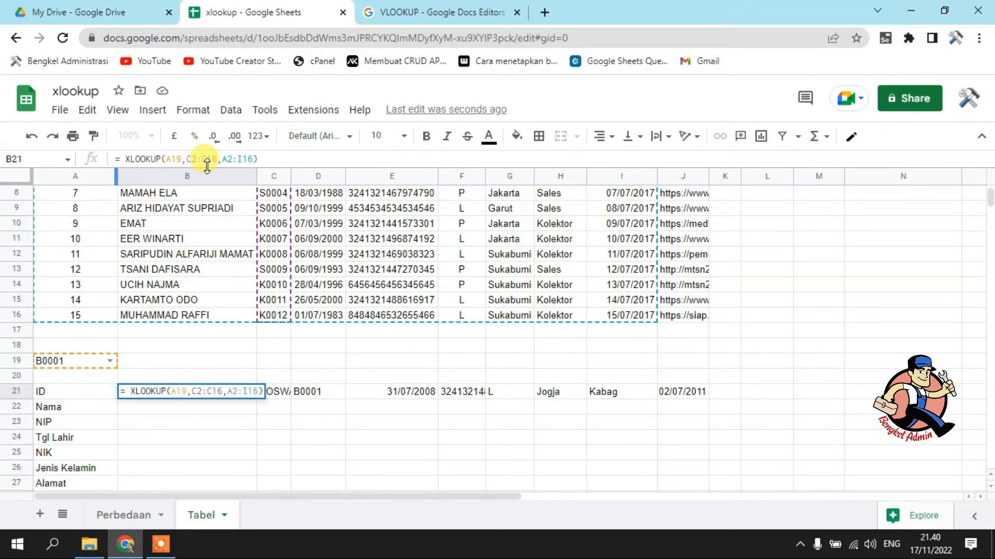
pyautogui.write('TRAN')
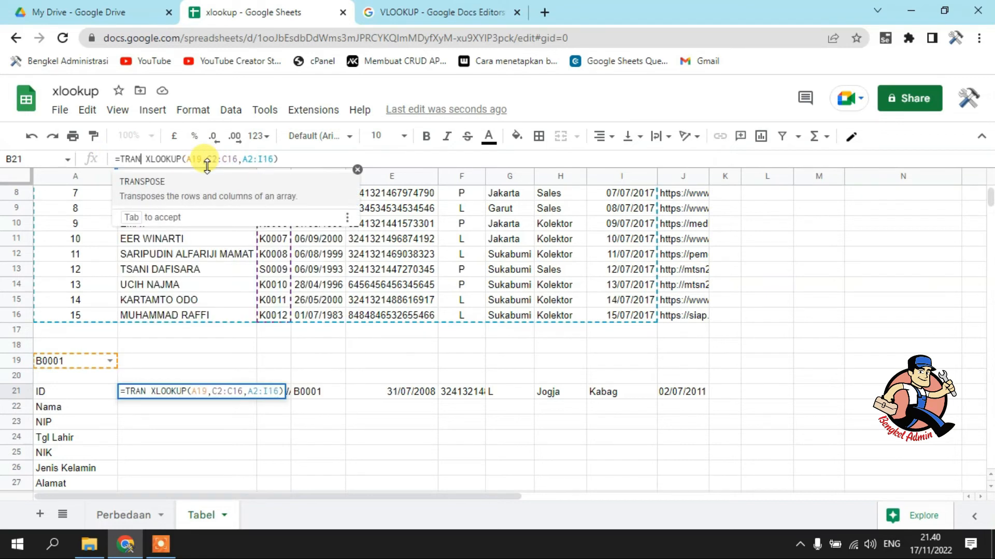
pyautogui.click(239, 181)
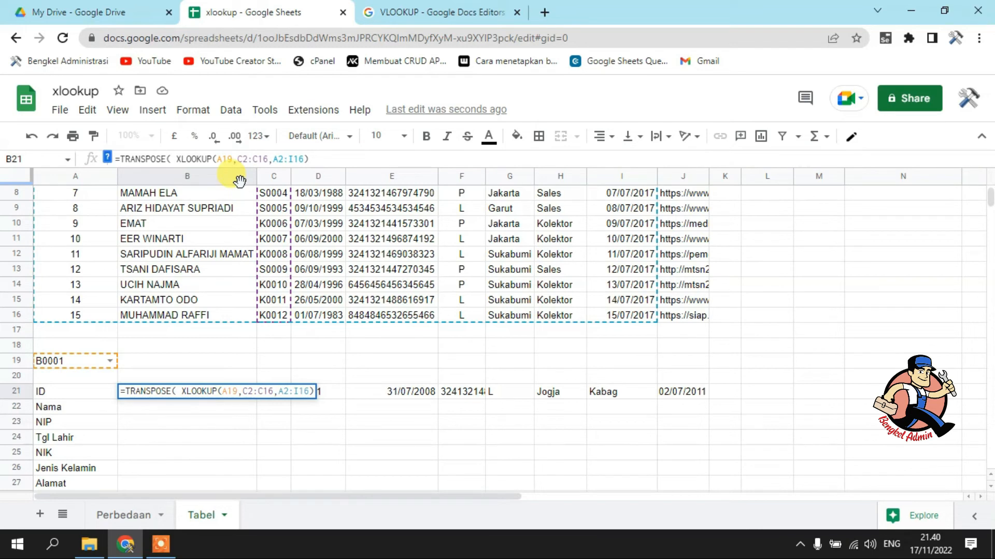
pyautogui.press('Return')
pyautogui.scroll(-3, 378, 284)
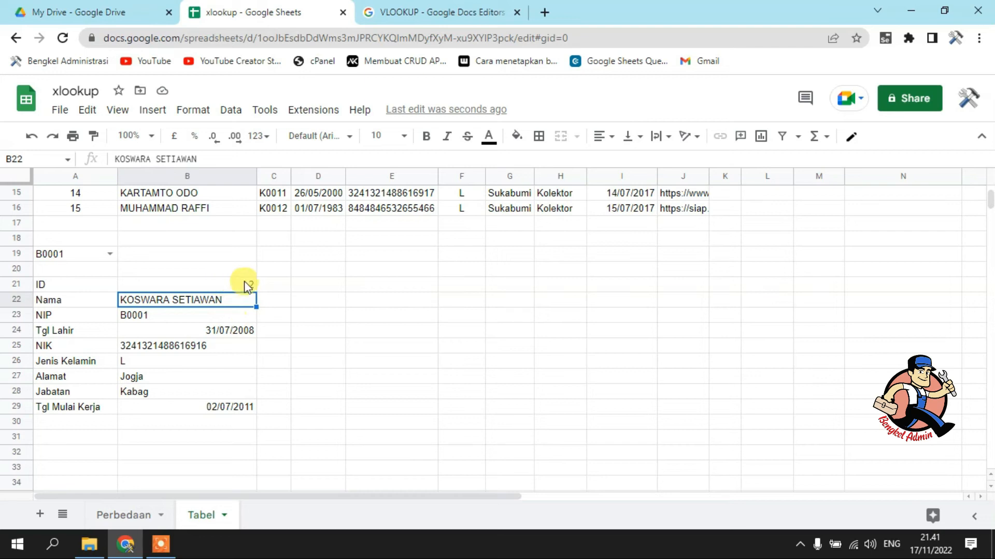
pyautogui.moveTo(255, 176); pyautogui.dragTo(232, 176)
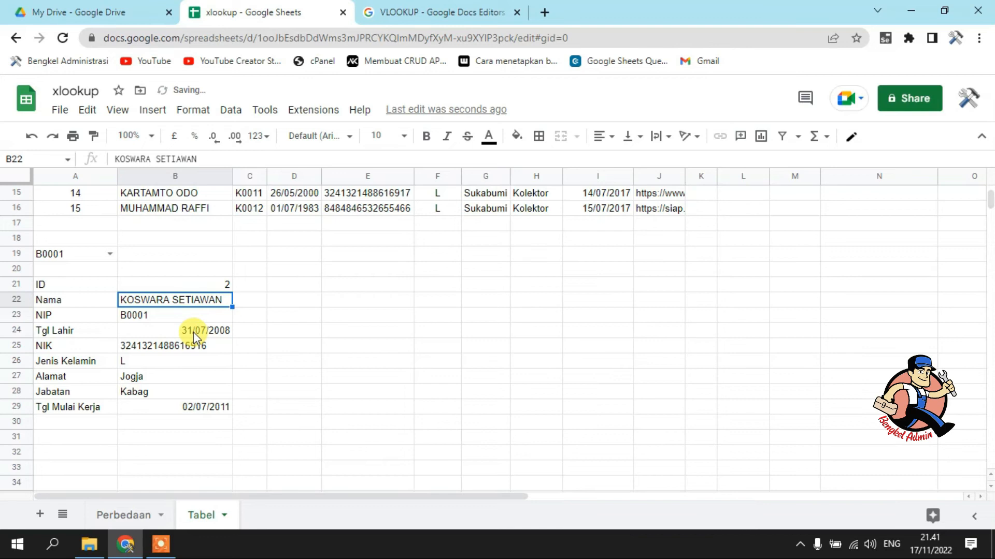
# Choose the code K0006 from the drop-down list in A19
pyautogui.click(153, 363)
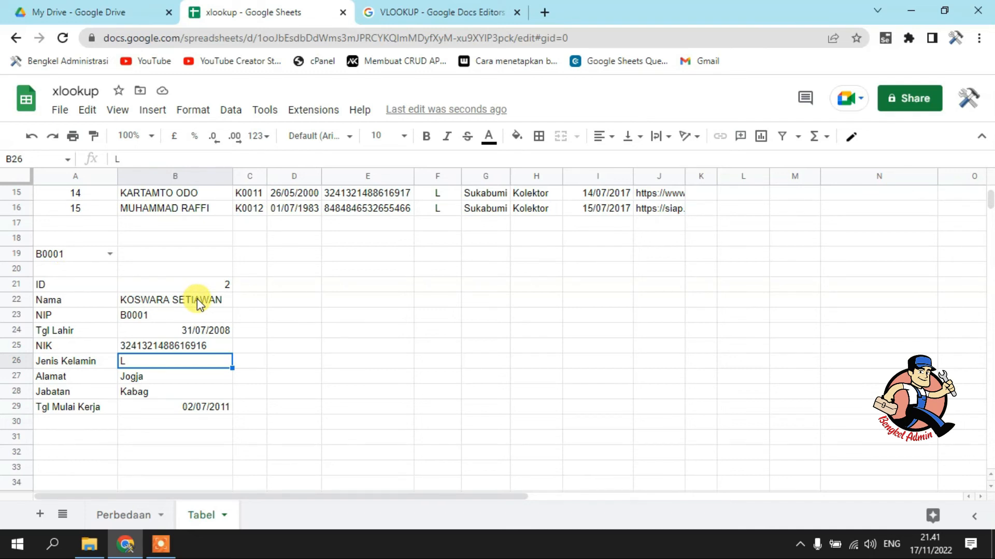
pyautogui.click(109, 254)
pyautogui.click(80, 442)
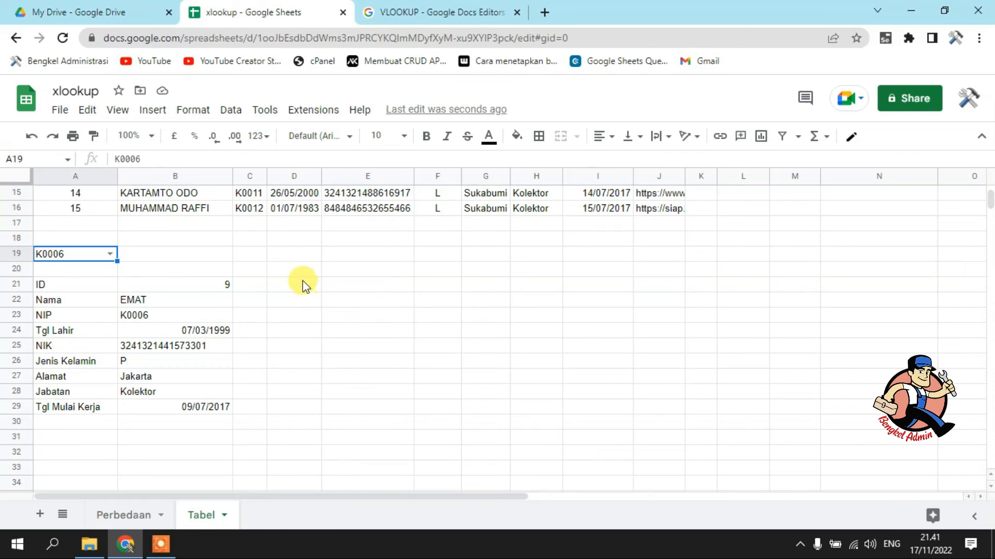
# Merge the cells D21:E29 into one block beside the detail list and fill it with grey
pyautogui.moveTo(303, 284); pyautogui.dragTo(407, 420)
pyautogui.moveTo(306, 287); pyautogui.dragTo(381, 402)
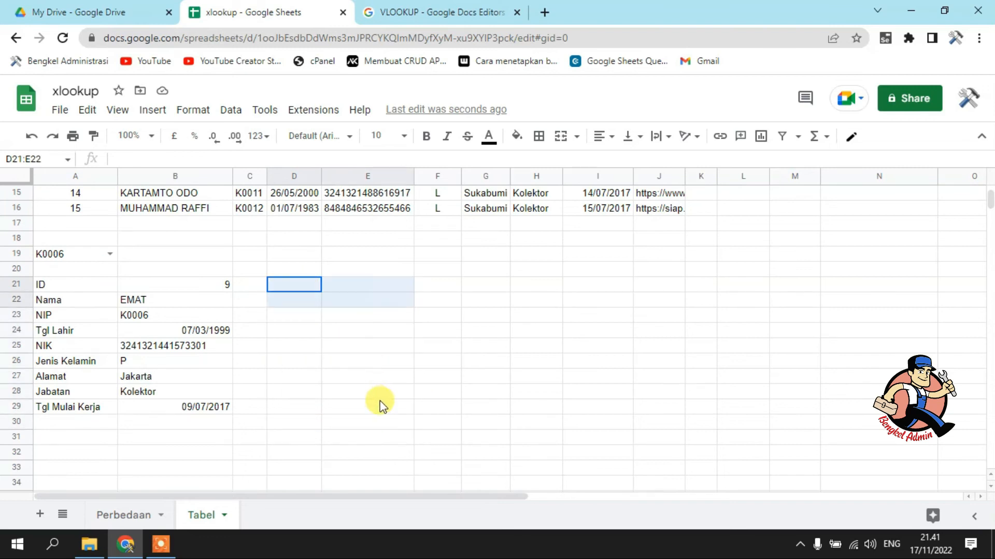
pyautogui.click(559, 138)
pyautogui.click(516, 135)
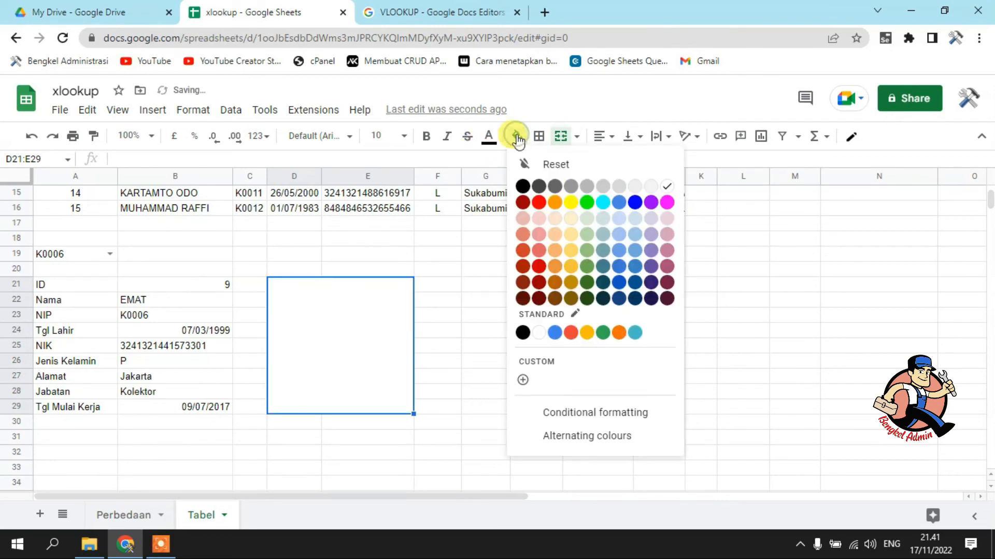
pyautogui.click(587, 186)
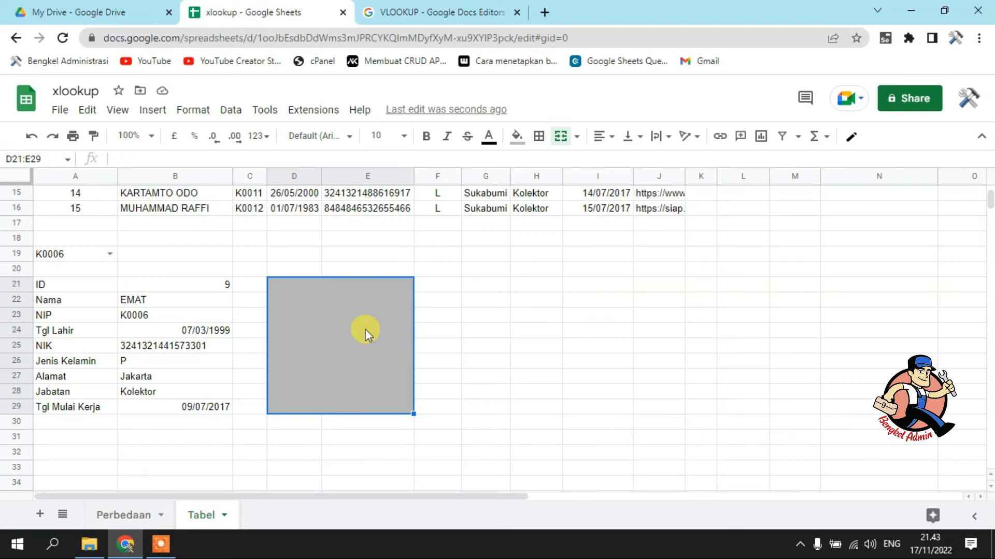
# Enter an XLOOKUP formula in the merged cell D21:E29 that searches for A19 in C2:C16 and returns the photo links in J2:J16
pyautogui.write('=X')
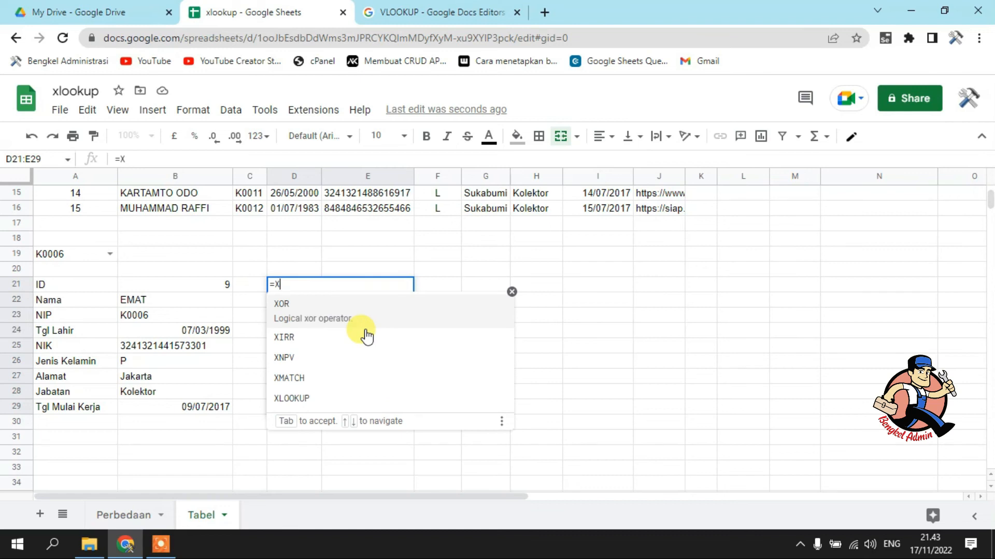
pyautogui.click(325, 388)
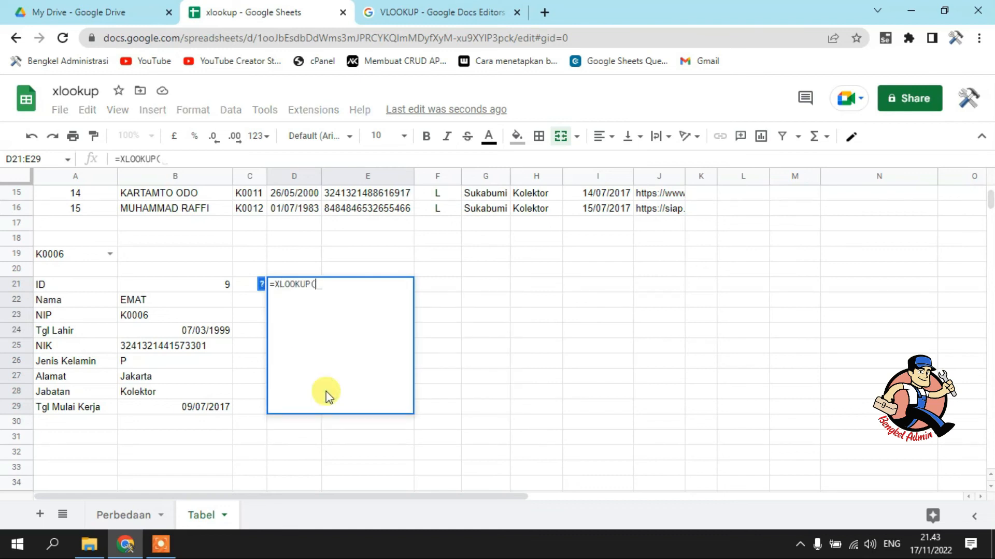
pyautogui.click(84, 254)
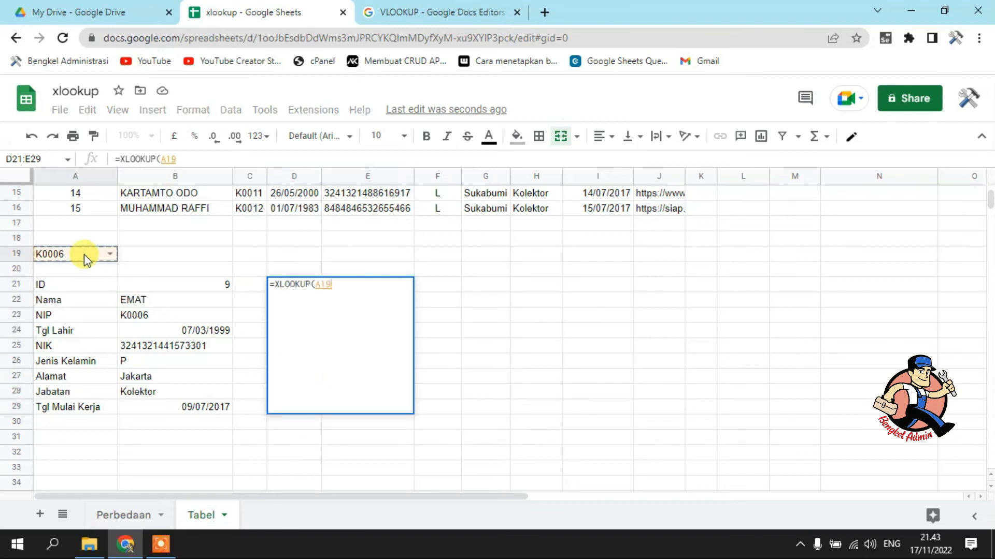
pyautogui.scroll(2, 303, 253)
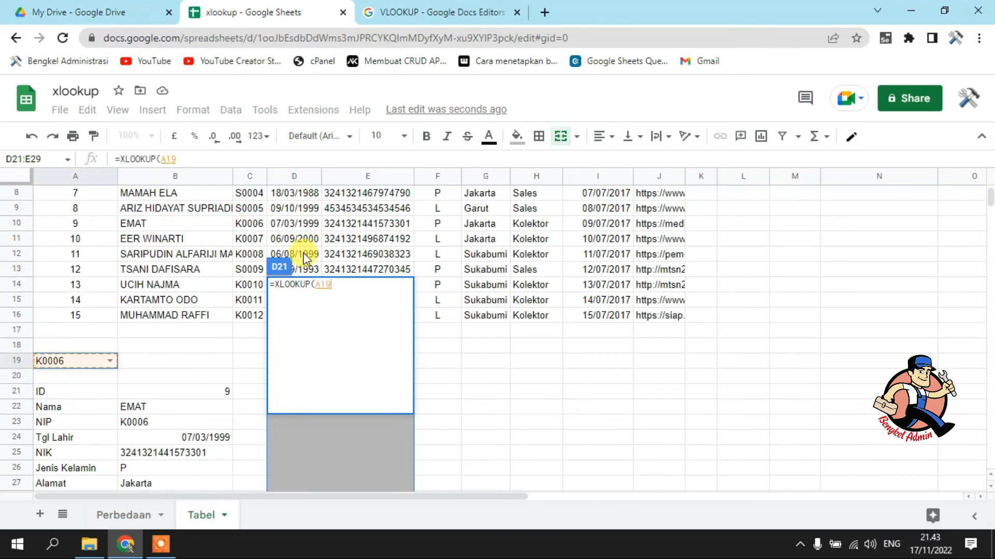
pyautogui.write(',')
pyautogui.scroll(3, 259, 207)
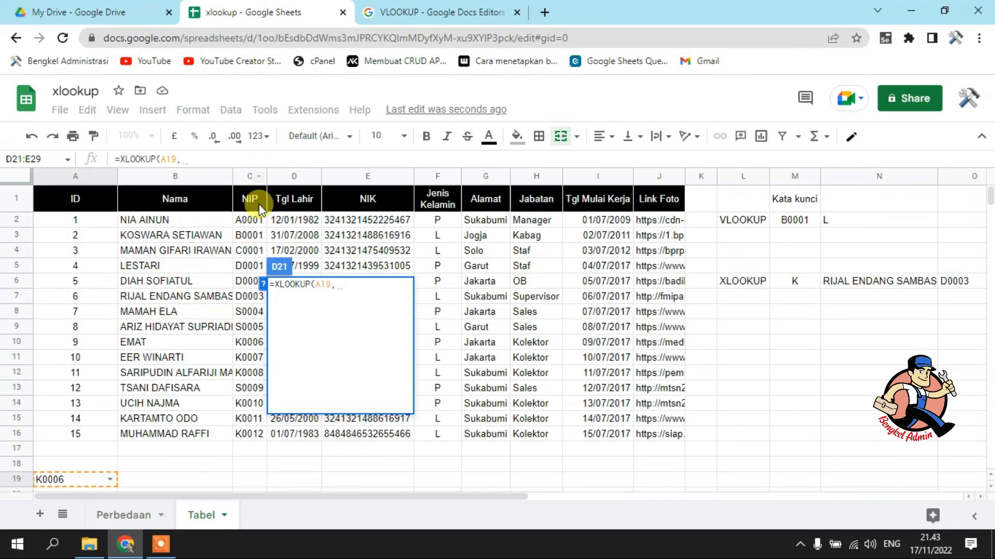
pyautogui.moveTo(249, 220); pyautogui.dragTo(251, 433)
pyautogui.write(',')
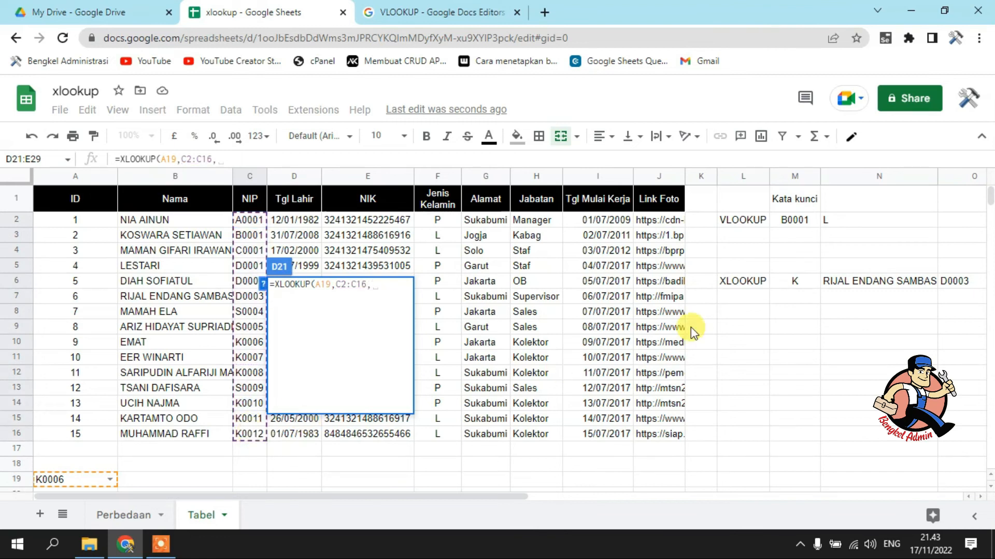
pyautogui.moveTo(657, 220); pyautogui.dragTo(664, 437)
pyautogui.press('Return')
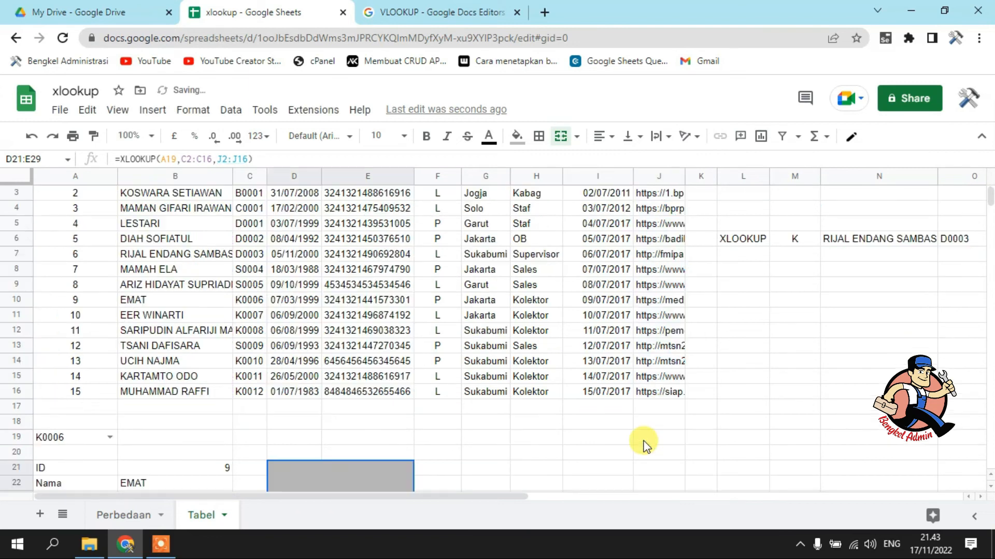
pyautogui.scroll(-4, 642, 444)
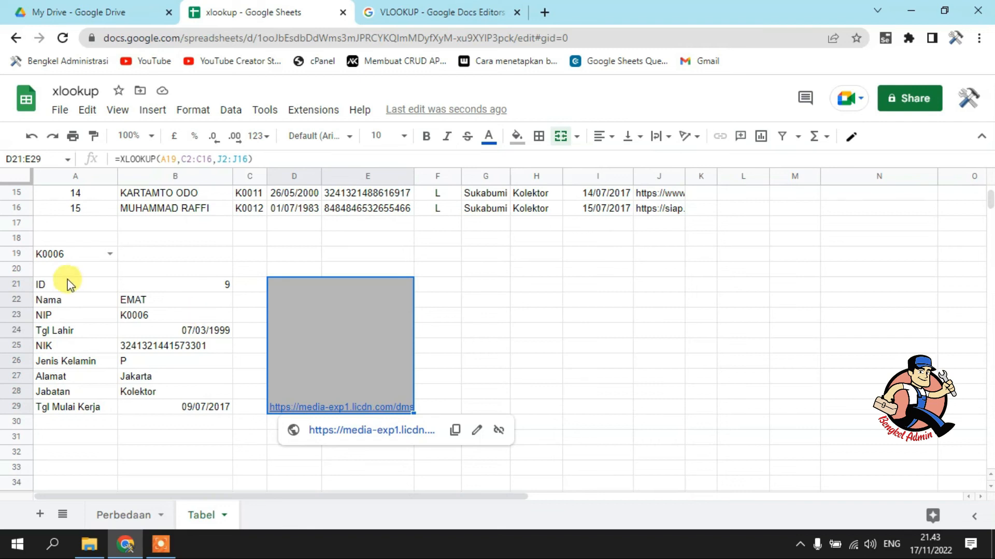
# Wrap the XLOOKUP formula in the merged cell D21:E29 in IMAGE to show the employee photo
pyautogui.click(121, 158)
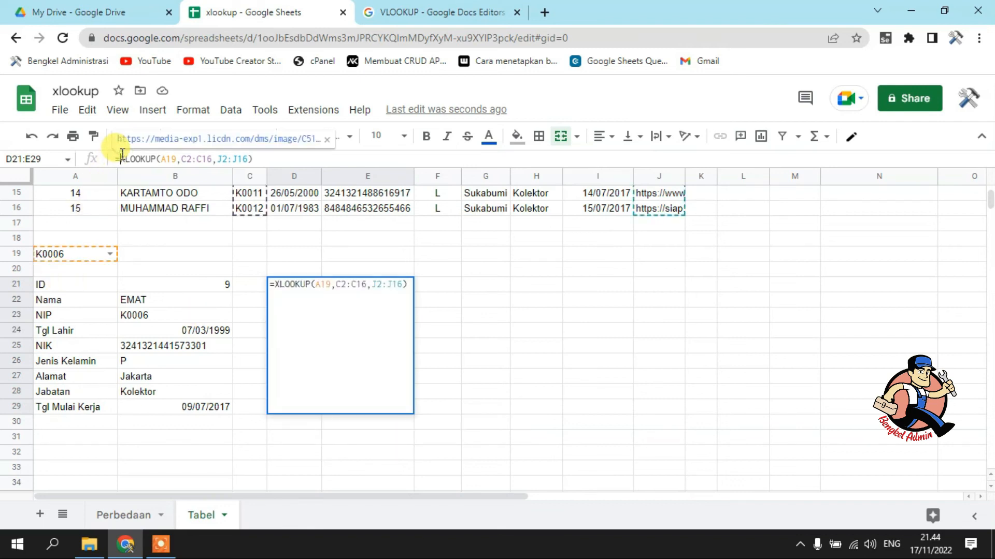
pyautogui.write('IMA')
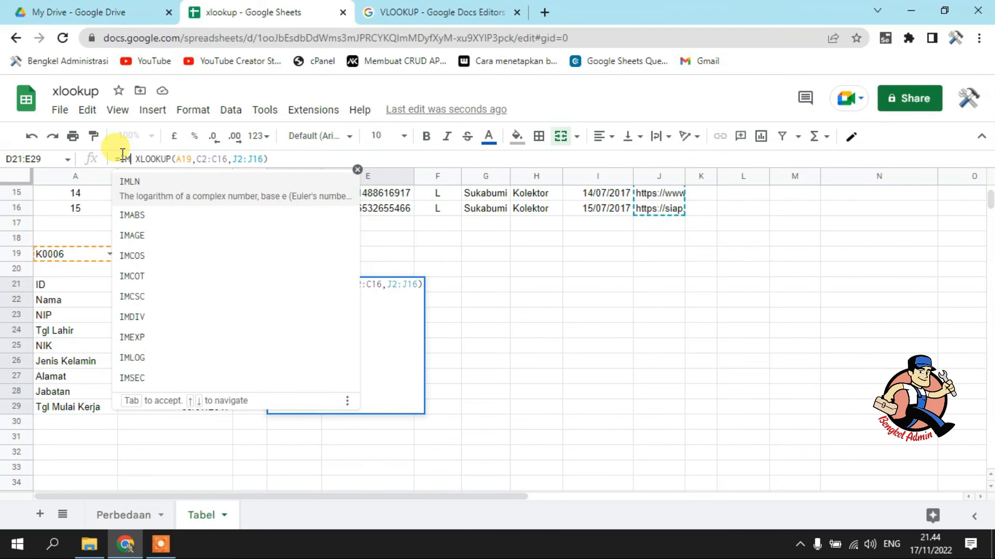
pyautogui.click(137, 218)
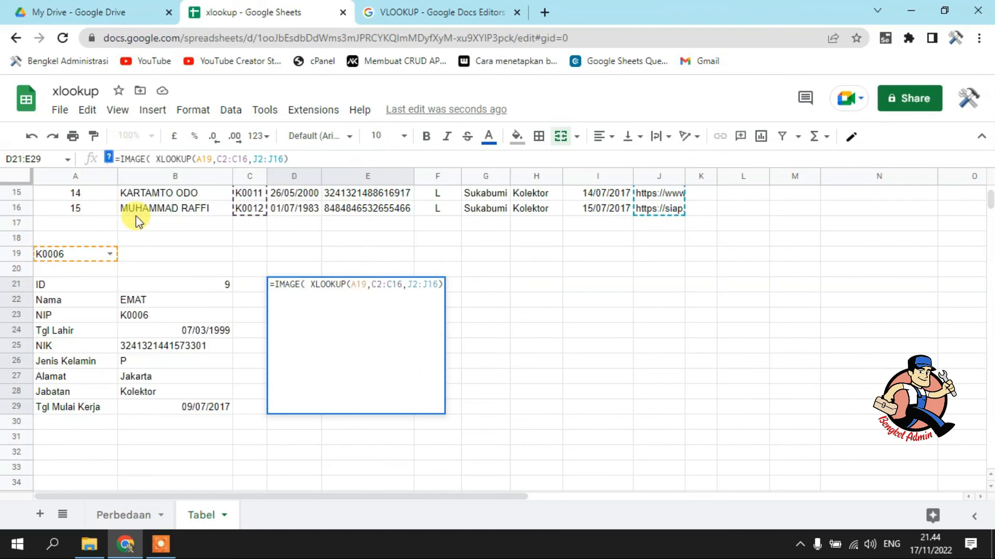
pyautogui.press('Return')
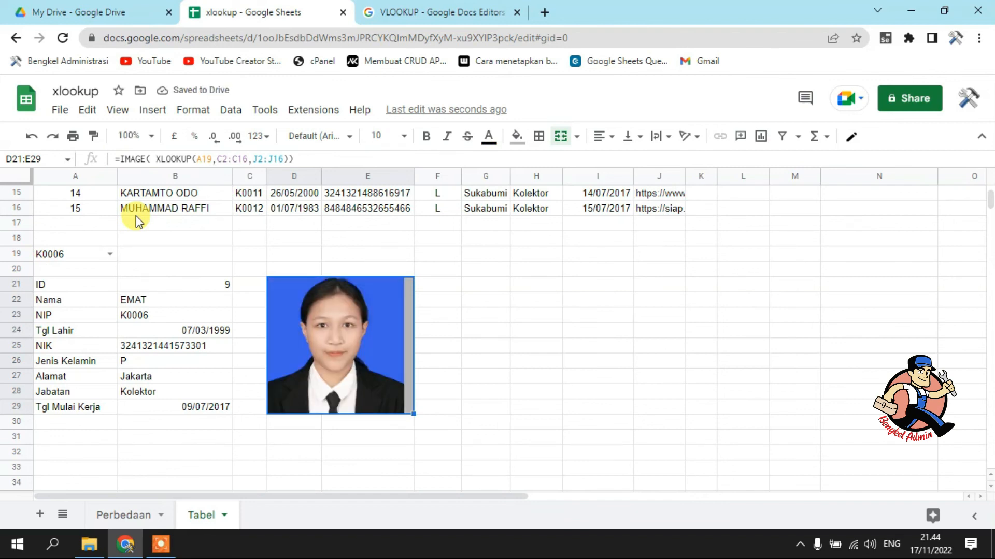
# Center the photo horizontally in the merged cell D21:E29
pyautogui.click(600, 149)
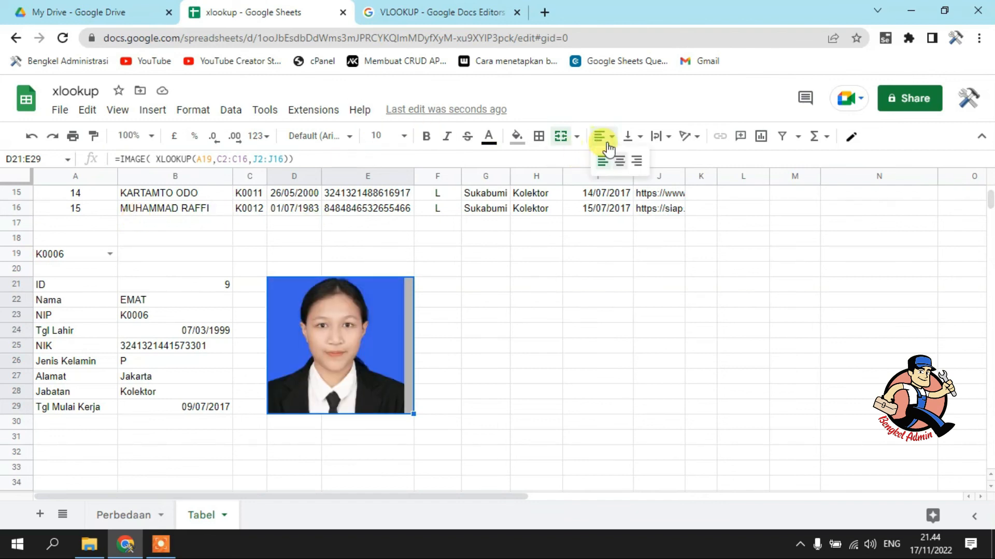
pyautogui.click(617, 163)
pyautogui.click(630, 150)
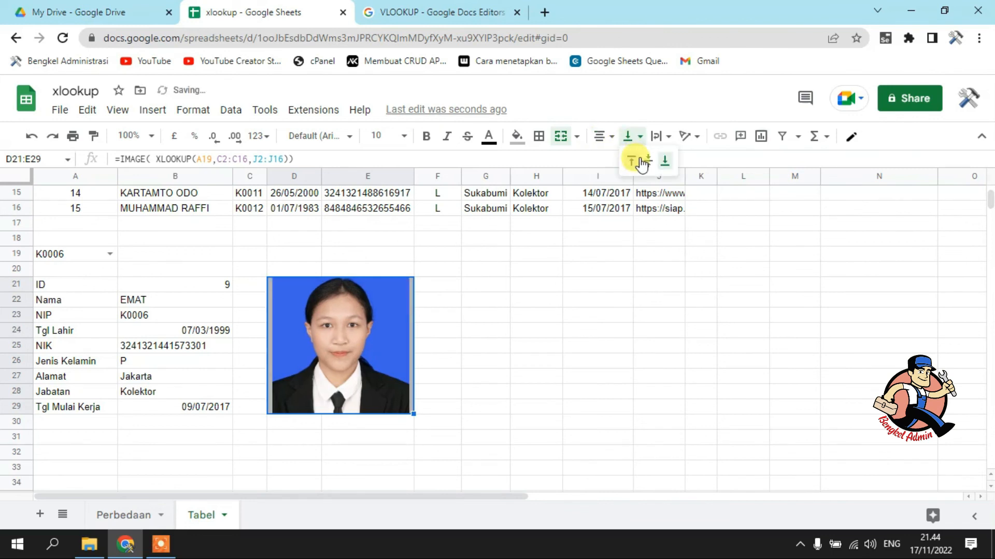
pyautogui.click(533, 305)
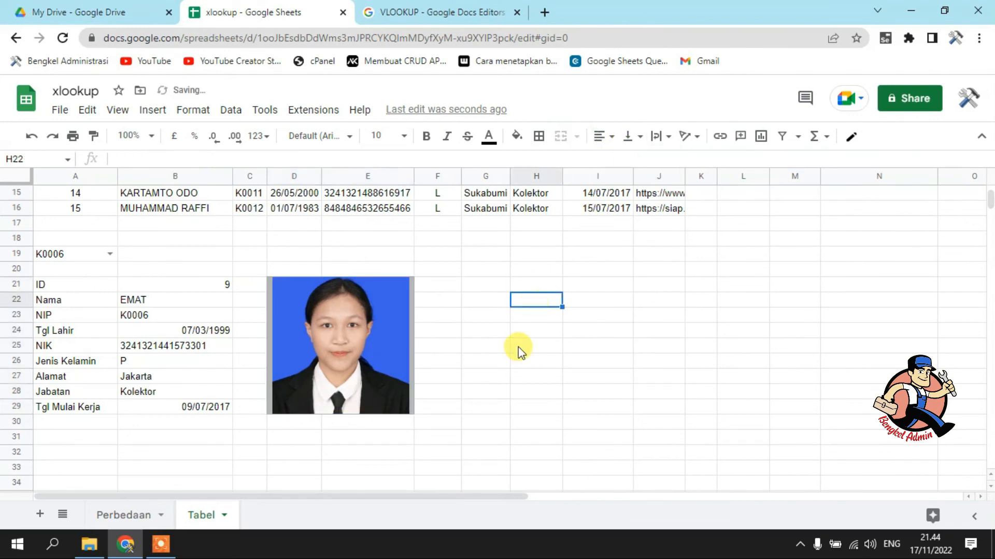
# Choose the code K0008 from the drop-down list in A19
pyautogui.click(87, 255)
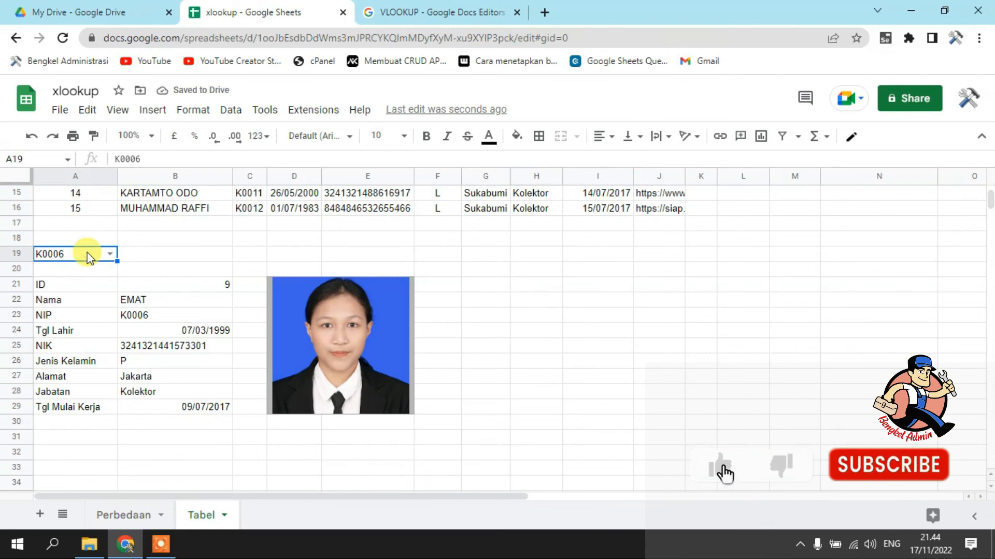
pyautogui.click(108, 253)
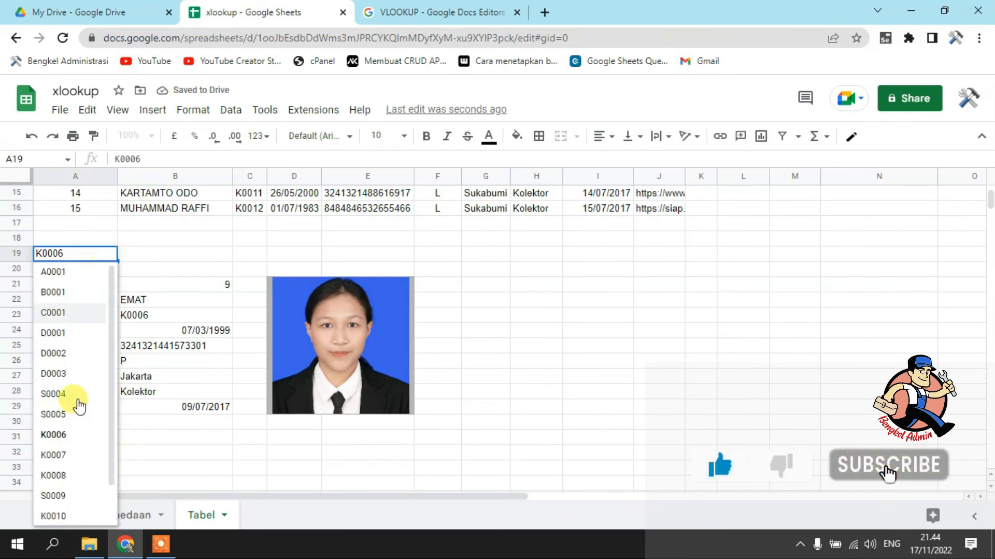
pyautogui.click(67, 474)
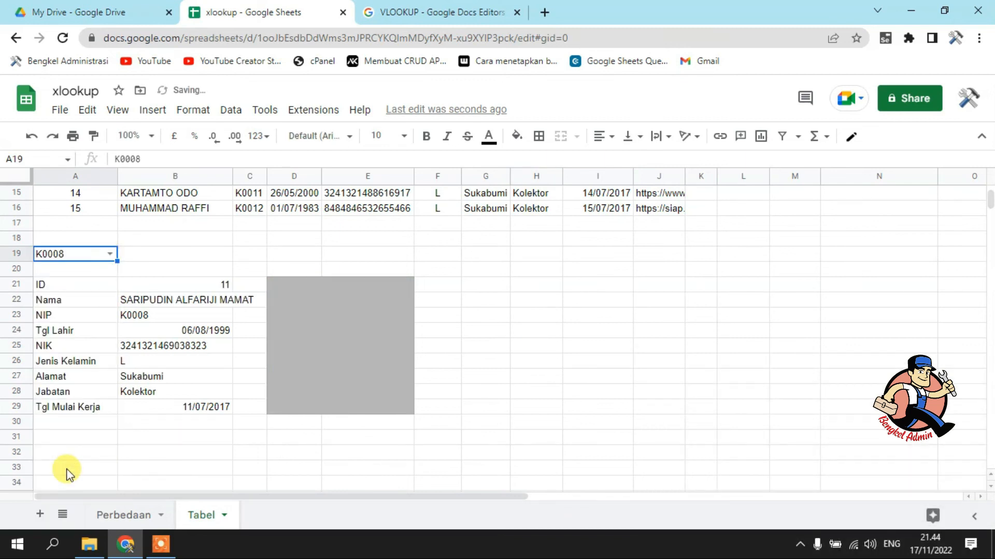
# Choose the code A0001 from the drop-down list in A19
pyautogui.click(81, 255)
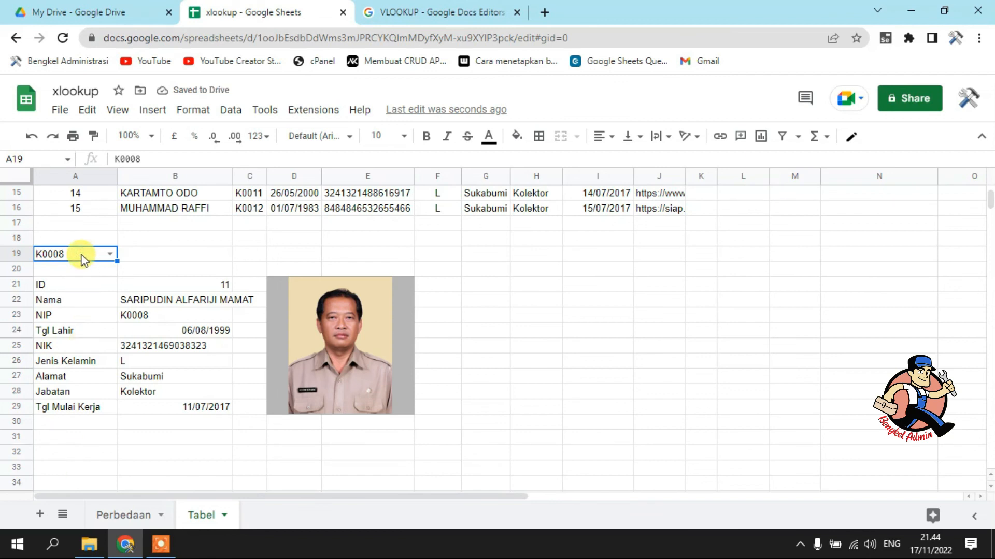
pyautogui.click(110, 254)
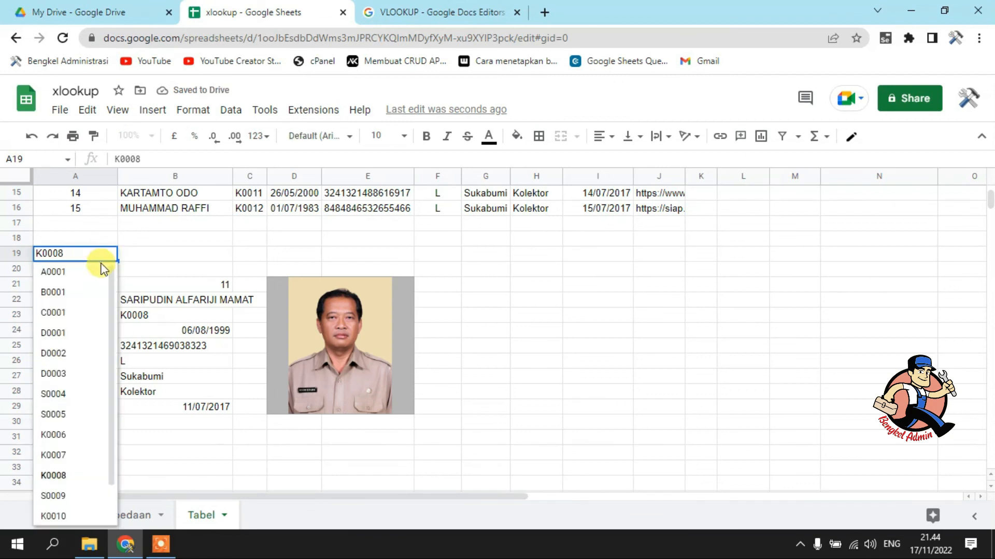
pyautogui.click(96, 271)
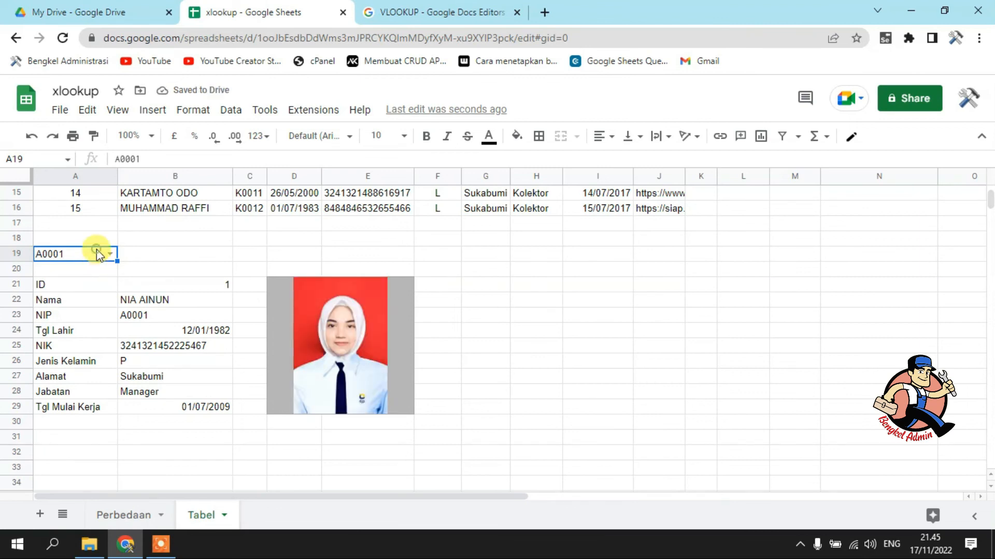
# Choose the code S0009 from the drop-down list in A19, and select the photo link in J15
pyautogui.click(109, 254)
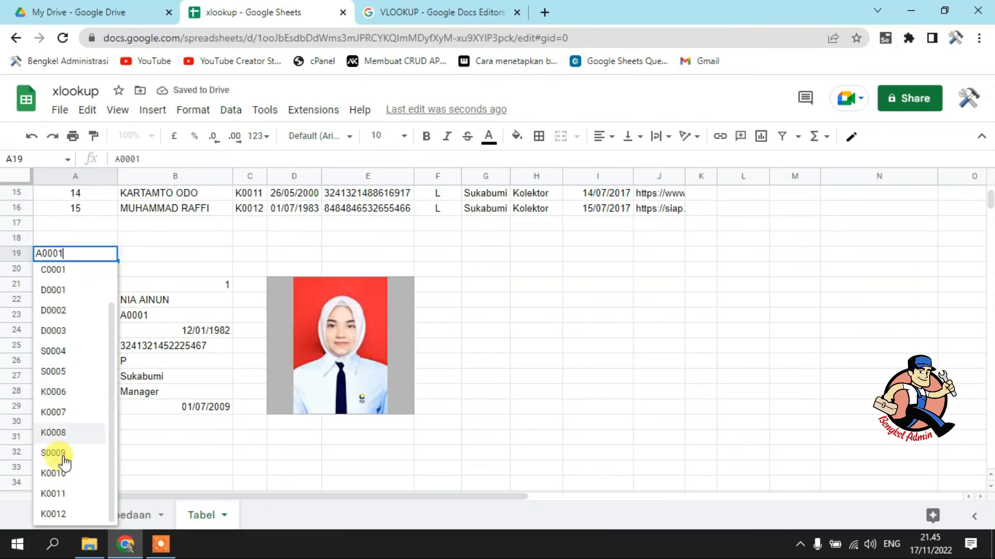
pyautogui.click(62, 456)
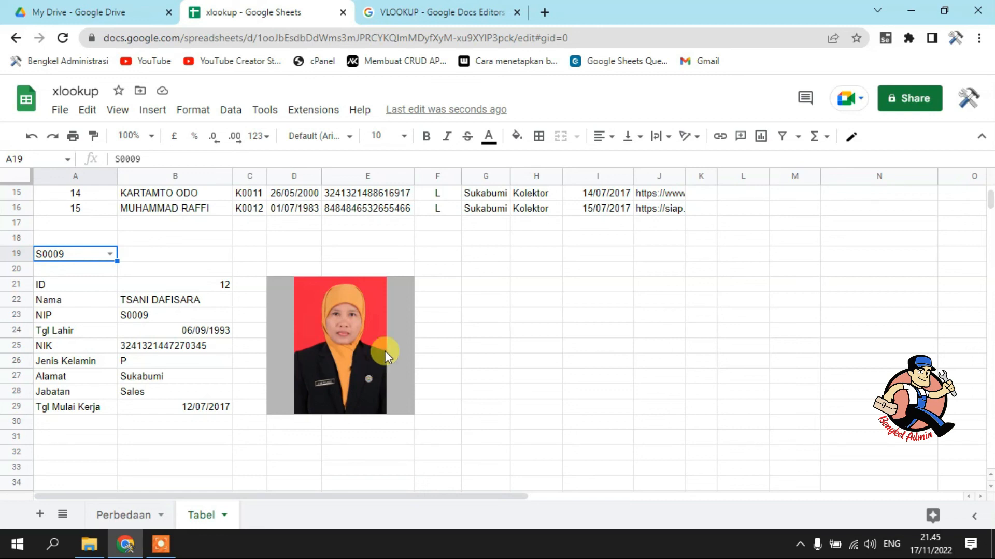
pyautogui.click(664, 195)
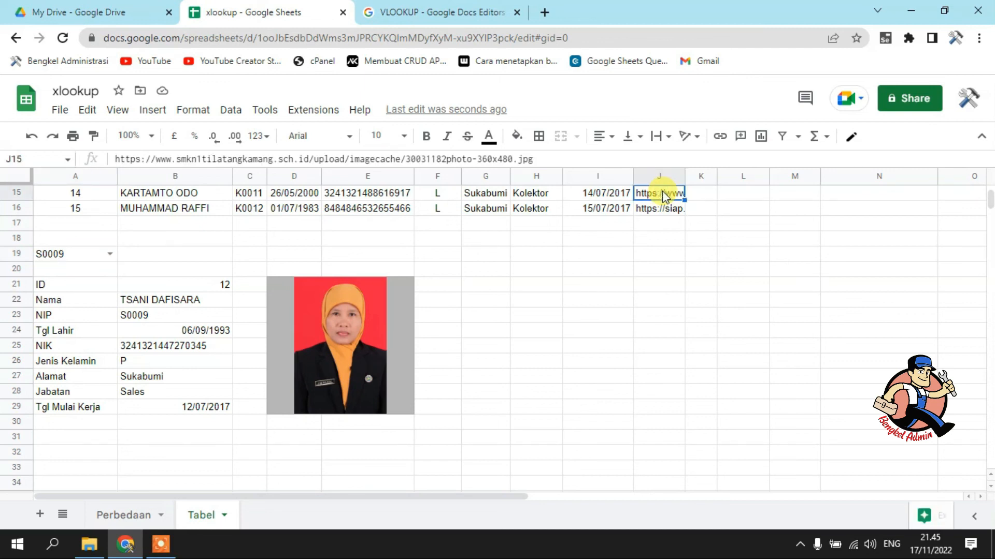